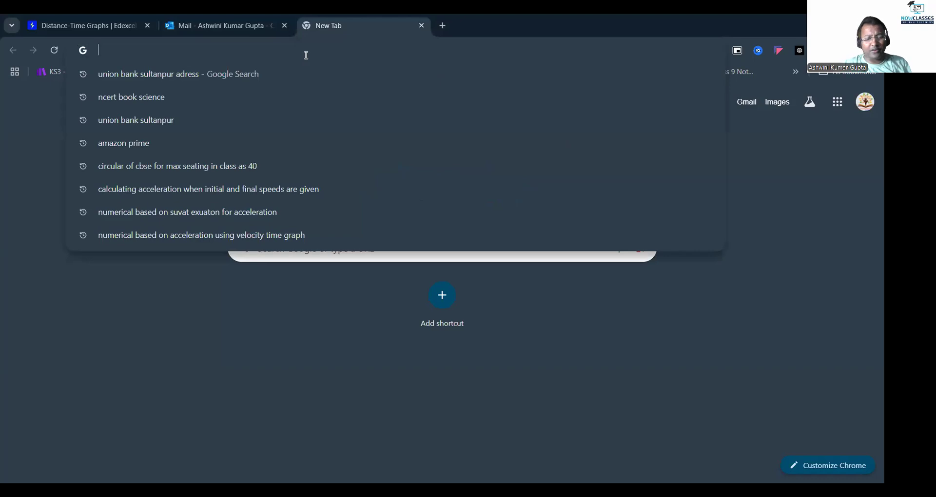
Open the quizzory.in website
{"action": "type", "text": "quiz"}
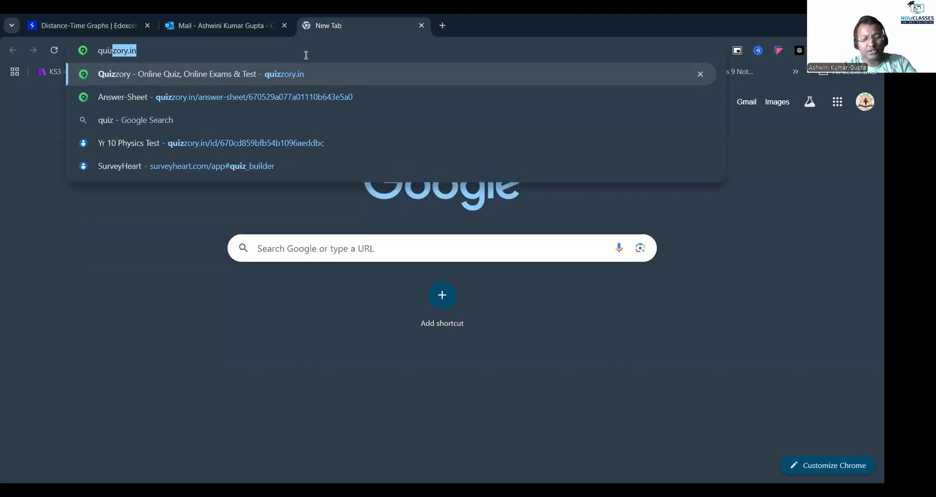
{"action": "type", "text": "z"}
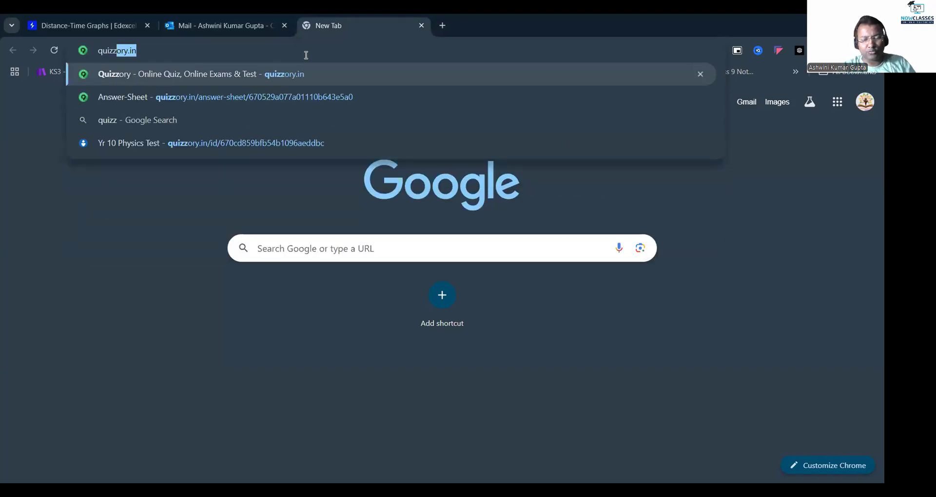
{"action": "key", "text": "Right"}
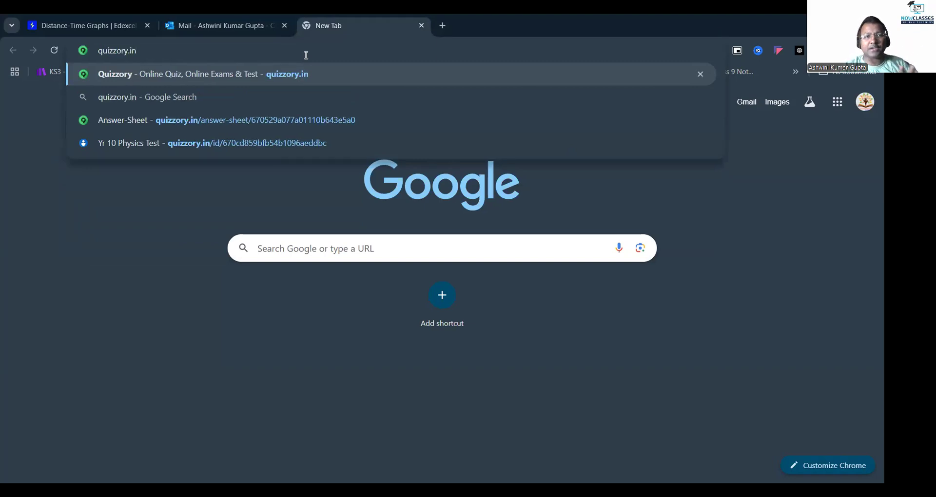
{"action": "key", "text": "Return"}
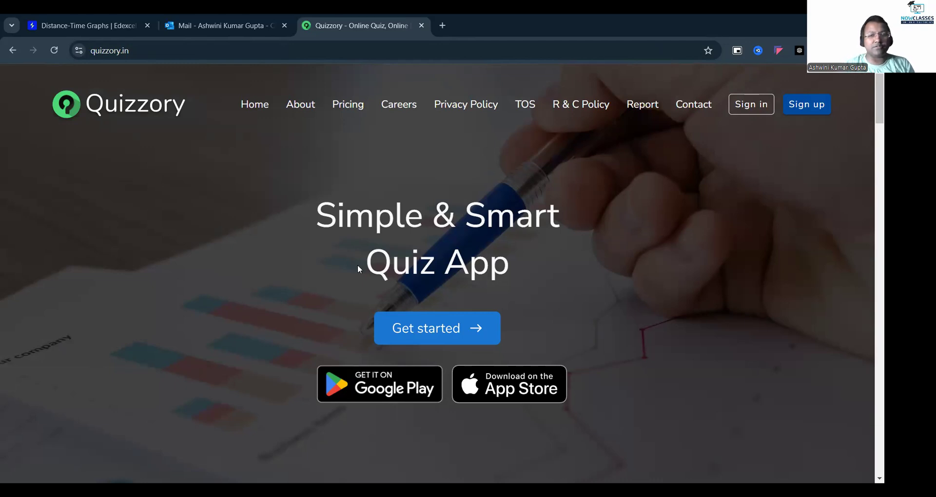
Get started with the quiz app and continue past the Kaspersky data-leak warning to the SurveyHeart dashboard
{"action": "left_click", "coordinate": [435, 335]}
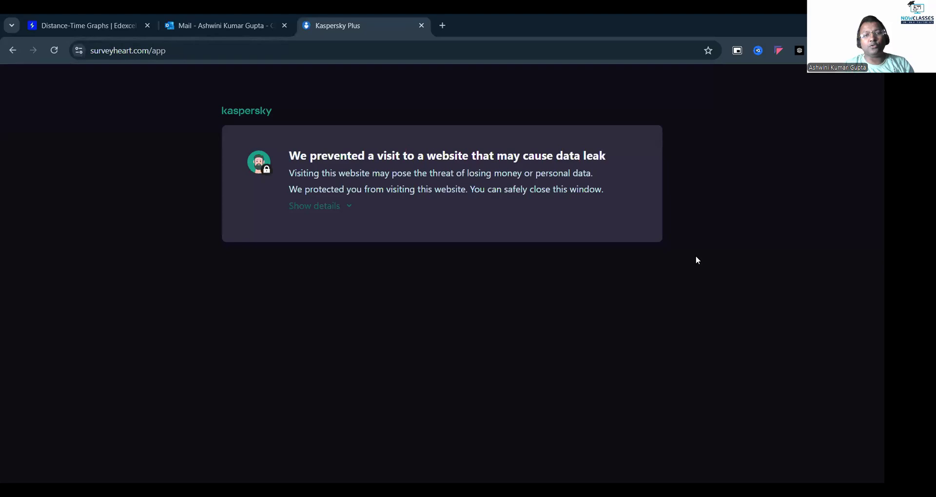
{"action": "left_click", "coordinate": [336, 209]}
{"action": "left_click", "coordinate": [443, 311]}
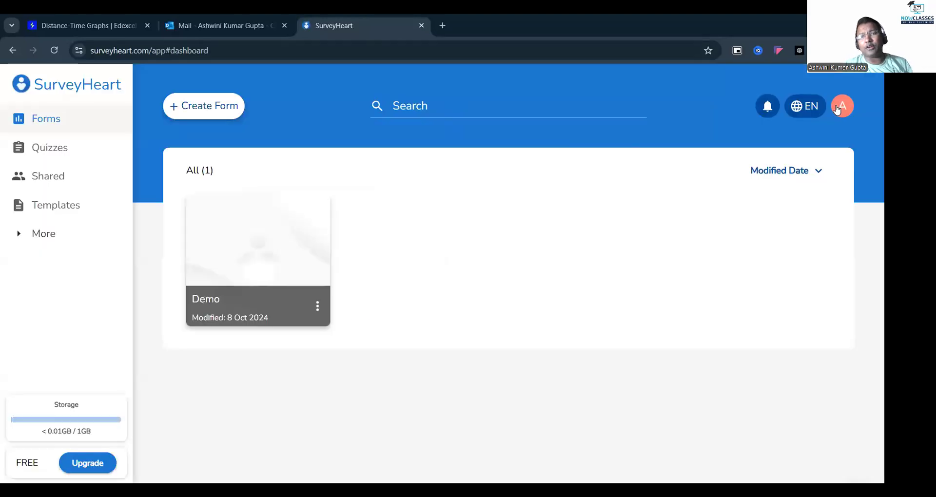
Check the signed-in account's current plan and usage limits, and close the account details
{"action": "left_click", "coordinate": [841, 107]}
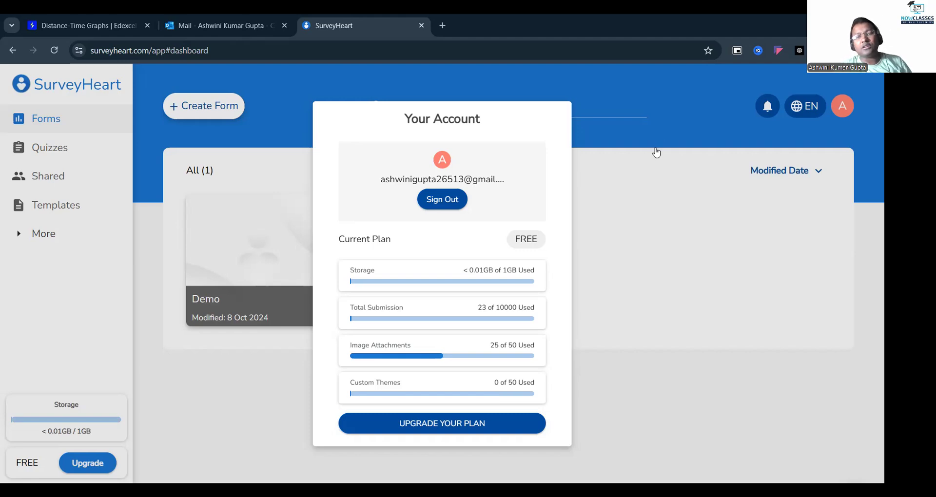
{"action": "left_click", "coordinate": [656, 169]}
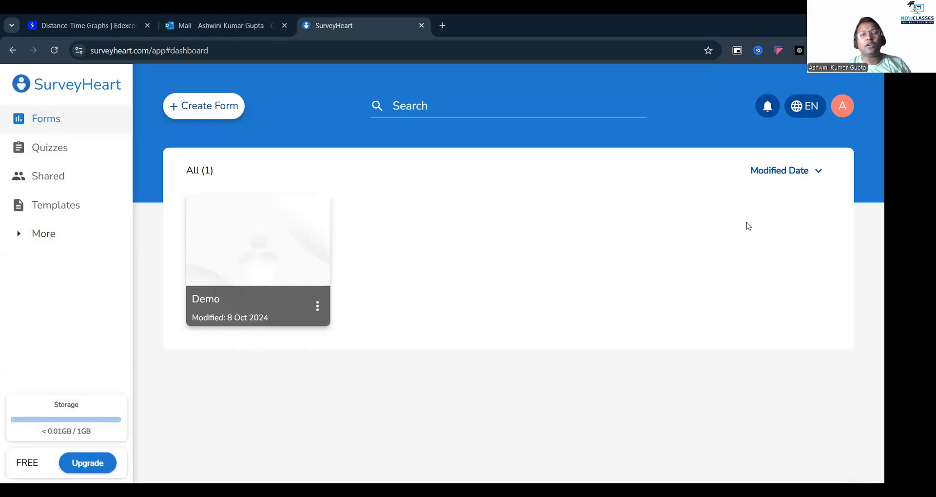
{"action": "mouse_move", "coordinate": [261, 216]}
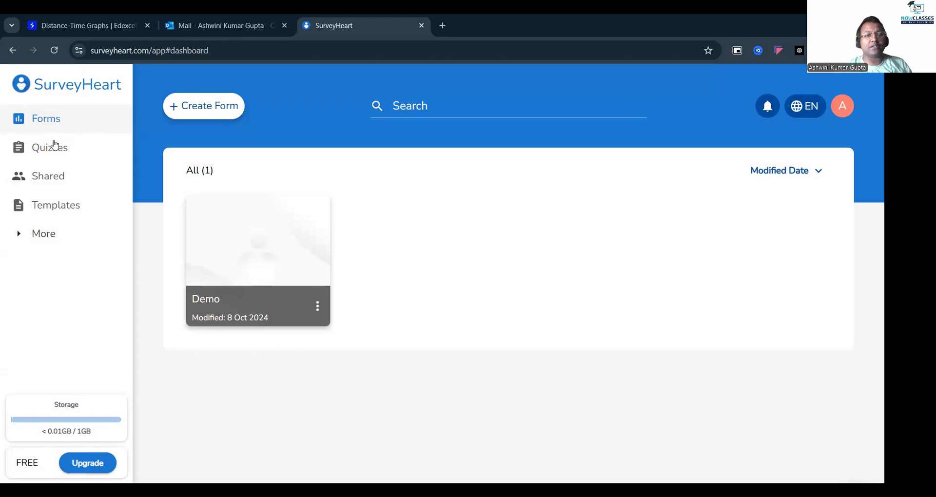
Switch from forms to the list of quizzes and start creating a new quiz
{"action": "left_click", "coordinate": [51, 237]}
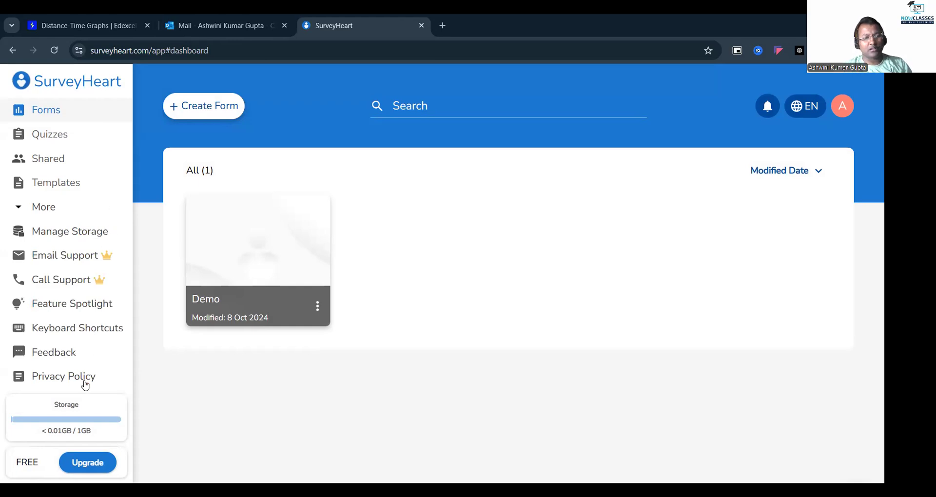
{"action": "left_click", "coordinate": [53, 137]}
{"action": "mouse_move", "coordinate": [782, 211]}
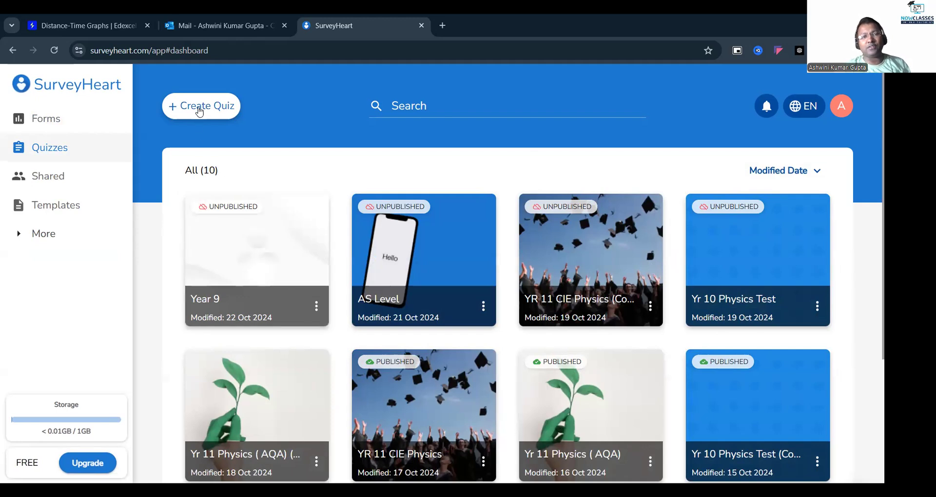
{"action": "left_click", "coordinate": [199, 111]}
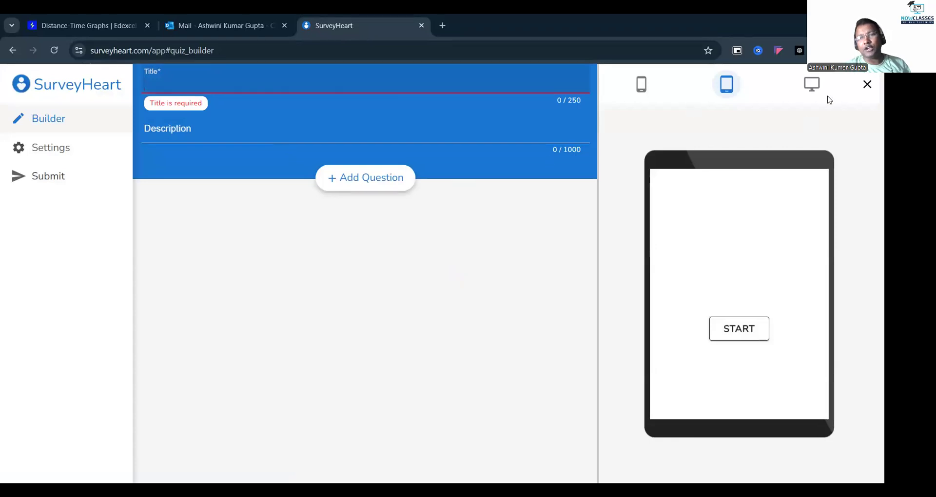
Preview the blank quiz in the phone, tablet and desktop layouts, ending on the tablet layout
{"action": "left_click", "coordinate": [641, 94]}
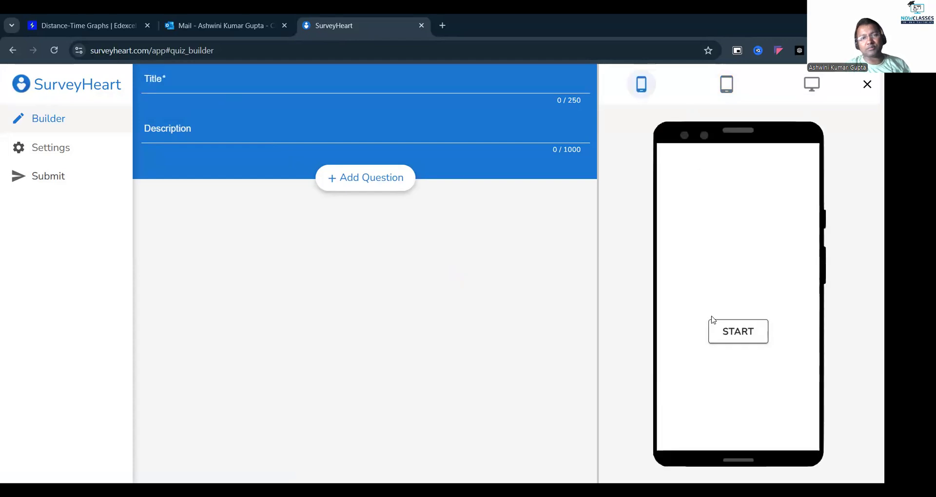
{"action": "left_click", "coordinate": [726, 86]}
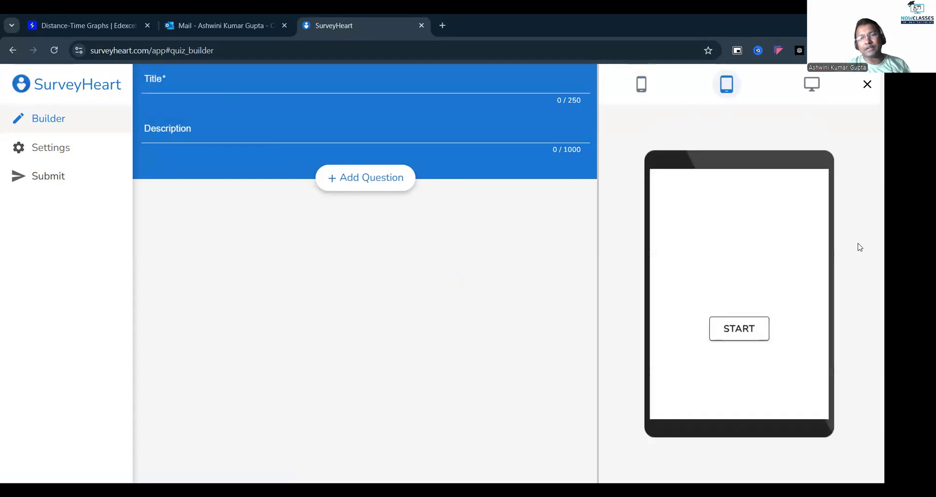
{"action": "left_click", "coordinate": [812, 91]}
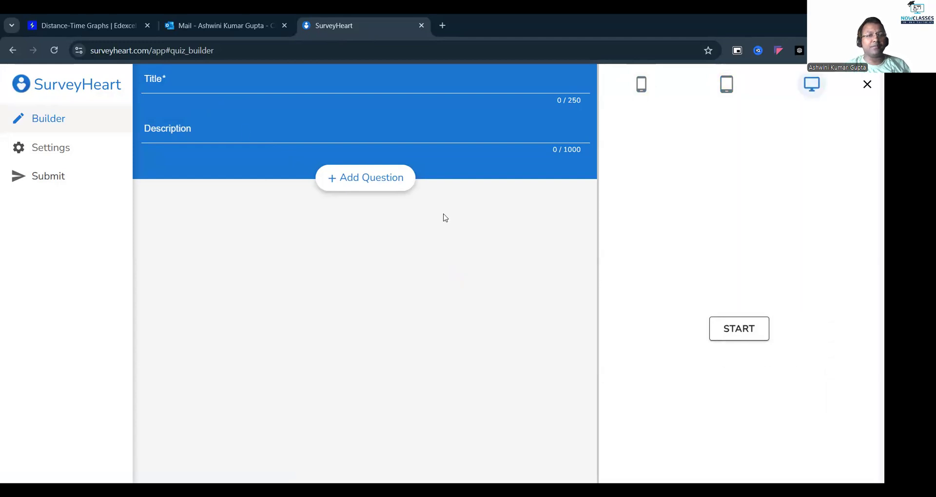
{"action": "left_click", "coordinate": [726, 86]}
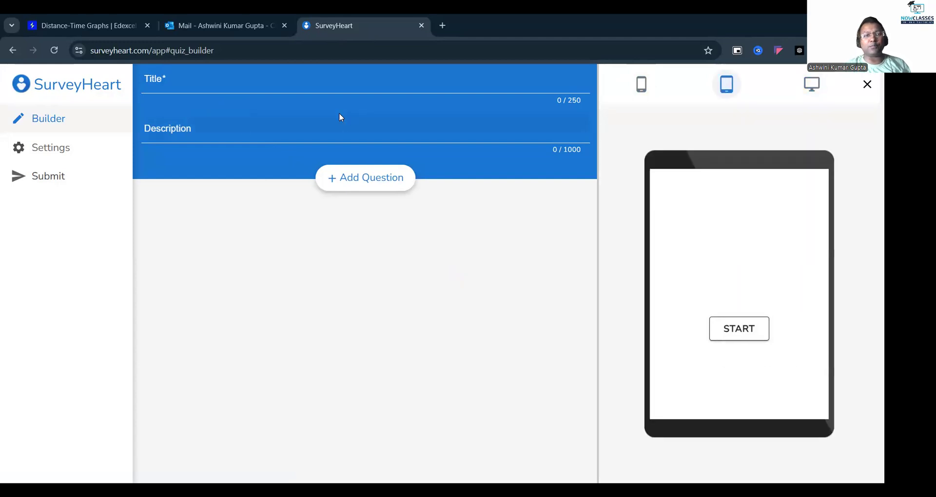
Enter "Yr 11 AQA Physics" as the quiz title
{"action": "left_click", "coordinate": [188, 81]}
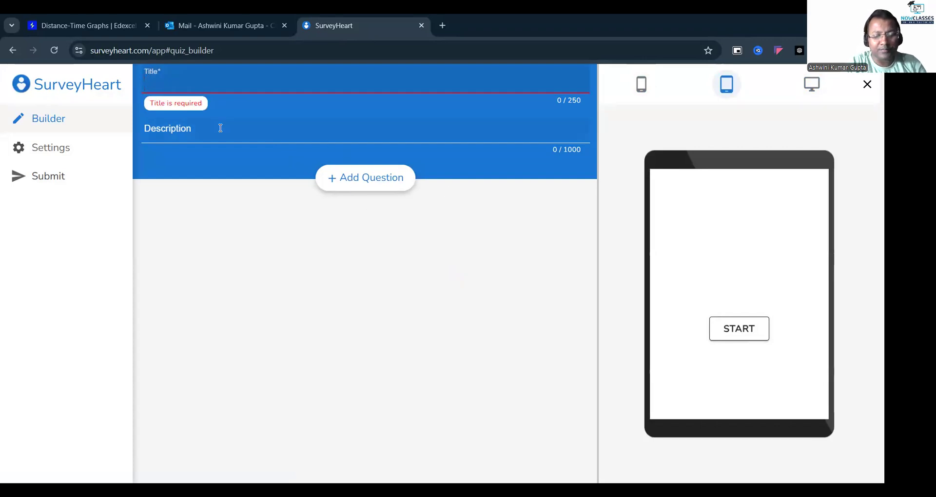
{"action": "type", "text": "Yr 11"}
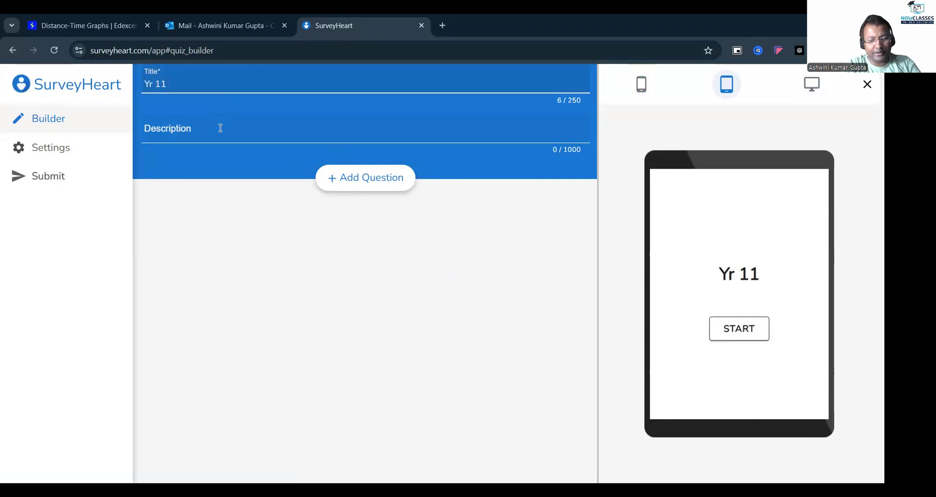
{"action": "type", "text": " A"}
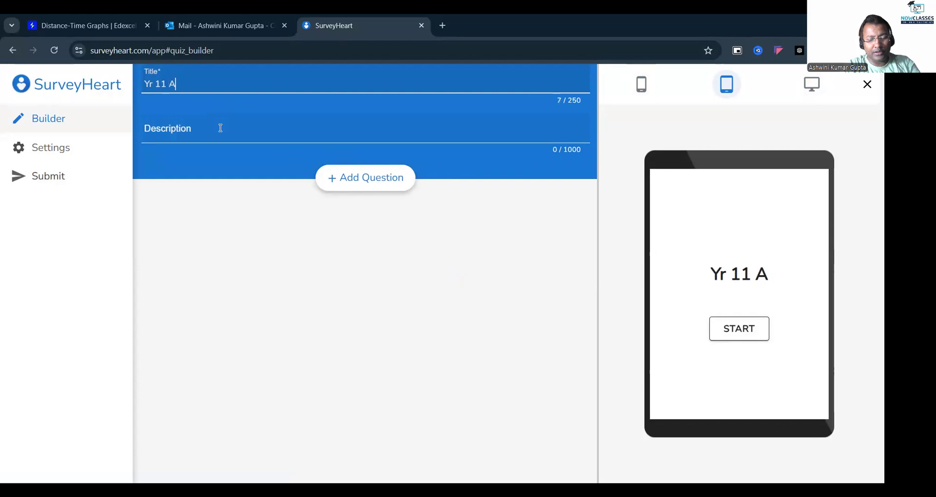
{"action": "type", "text": "QA Physics"}
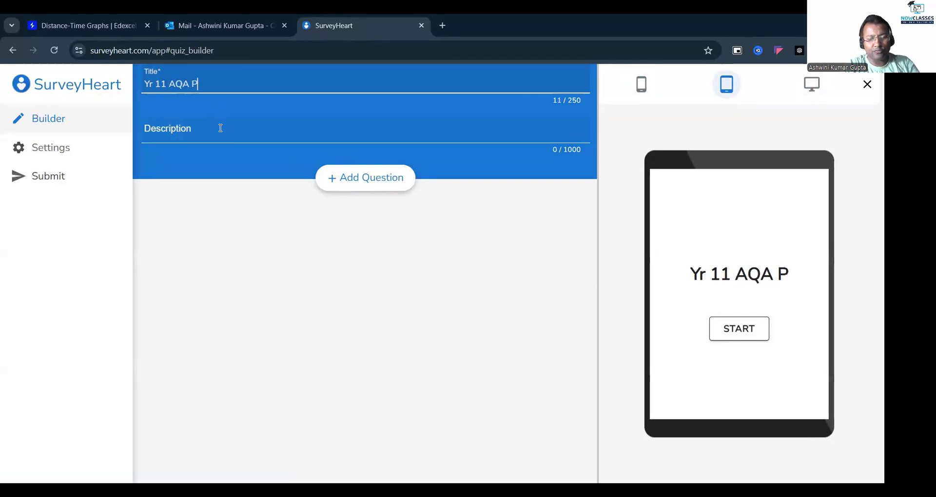
{"action": "key", "text": "BackSpace"}
{"action": "key", "text": "BackSpace"}
{"action": "key", "text": "BackSpace"}
{"action": "key", "text": "BackSpace"}
{"action": "key", "text": "BackSpace"}
{"action": "key", "text": "BackSpace"}
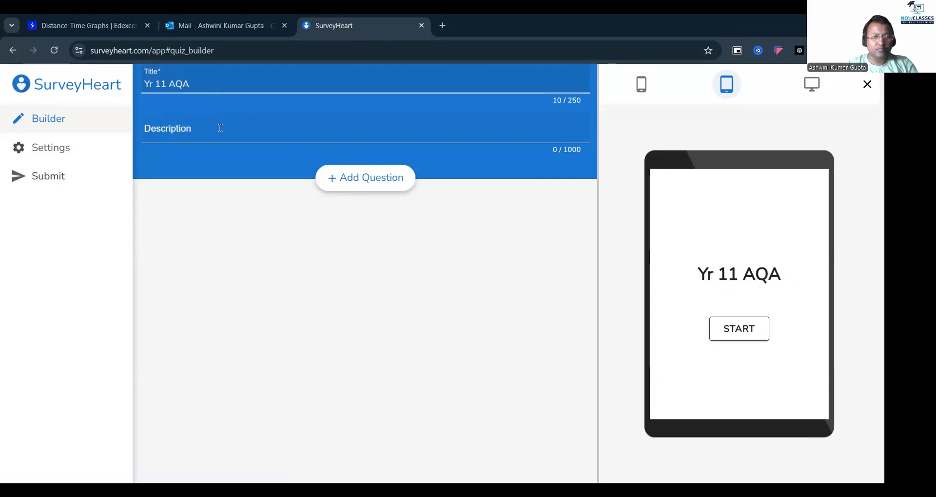
{"action": "type", "text": "Phyis"}
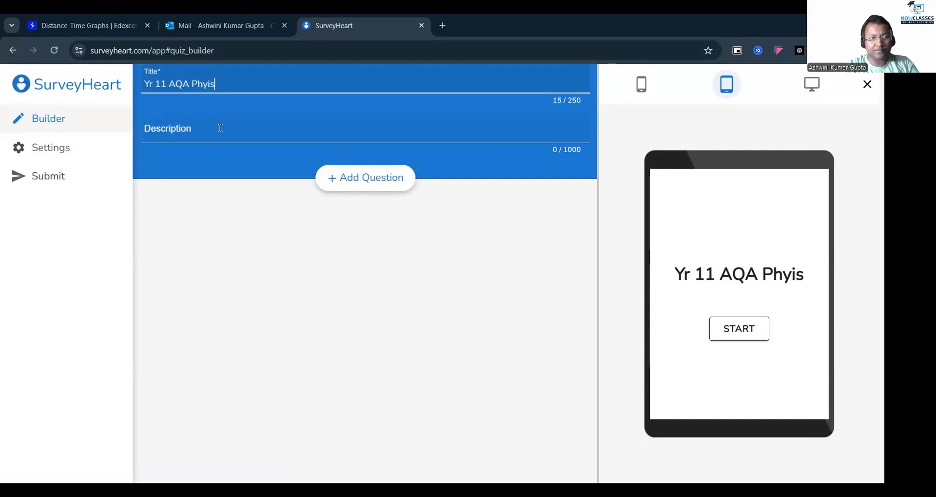
{"action": "key", "text": "BackSpace"}
{"action": "key", "text": "BackSpace"}
{"action": "type", "text": "sics"}
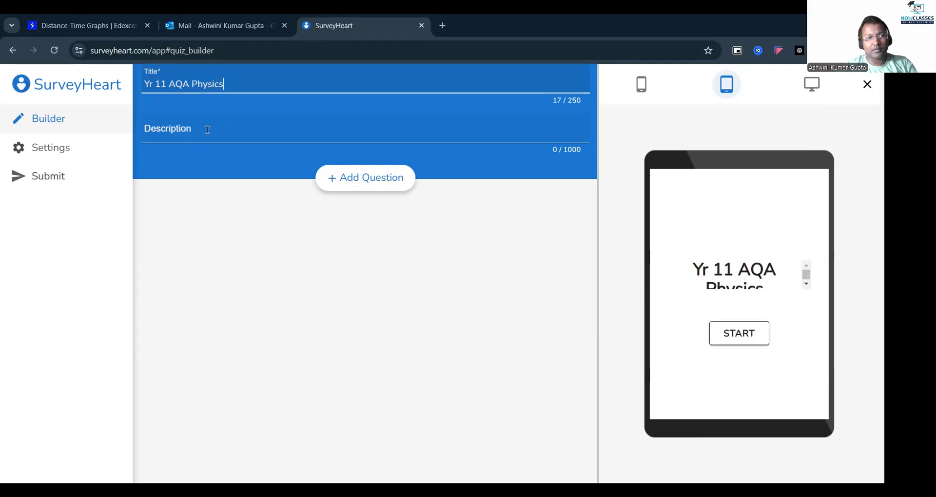
Enter "Work and Energy" as the quiz description
{"action": "left_click", "coordinate": [207, 130]}
{"action": "type", "text": "Work And"}
{"action": "key", "text": "BackSpace"}
{"action": "key", "text": "BackSpace"}
{"action": "key", "text": "BackSpace"}
{"action": "type", "text": "adn"}
{"action": "key", "text": "BackSpace"}
{"action": "key", "text": "BackSpace"}
{"action": "type", "text": "nd Ener"}
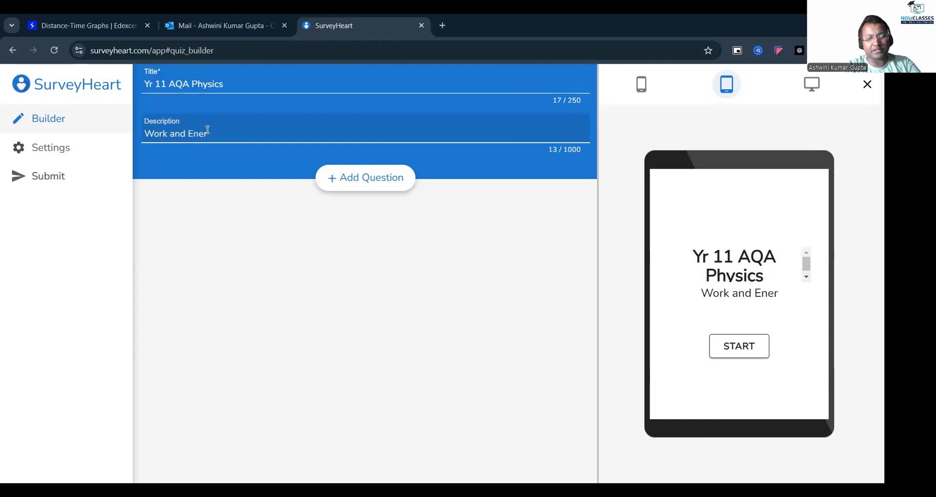
{"action": "type", "text": "gy"}
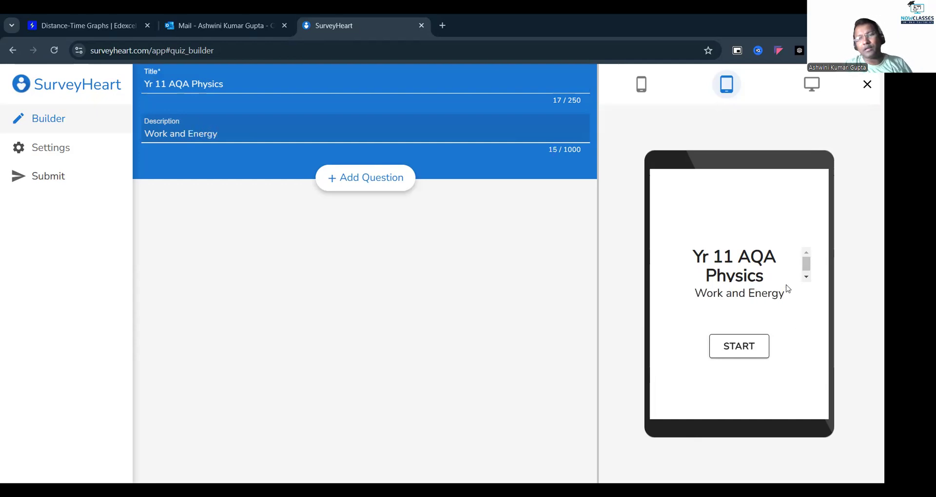
Preview the titled quiz start page in the desktop, tablet and phone layouts
{"action": "left_click", "coordinate": [810, 84]}
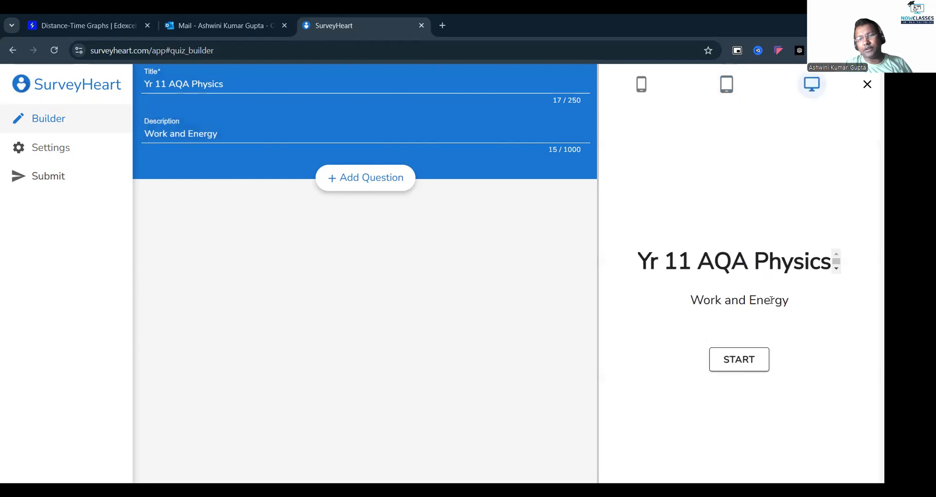
{"action": "left_click", "coordinate": [727, 94]}
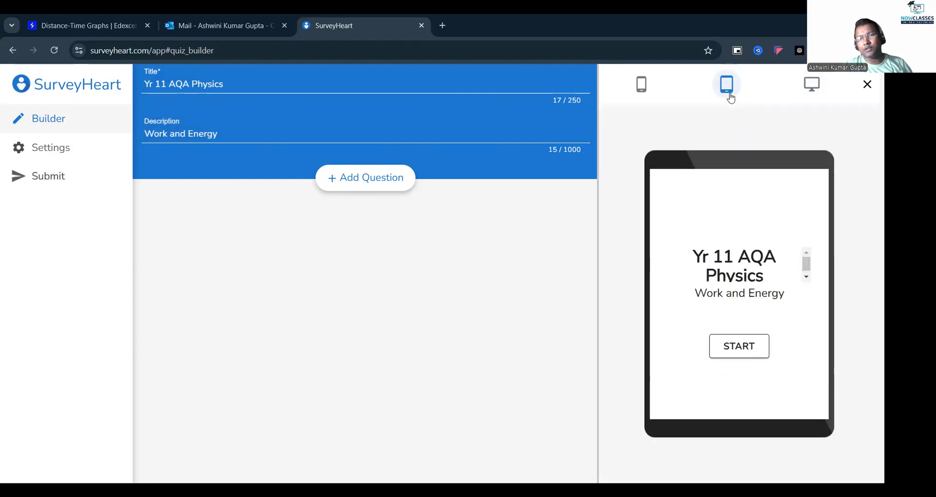
{"action": "left_click", "coordinate": [653, 93]}
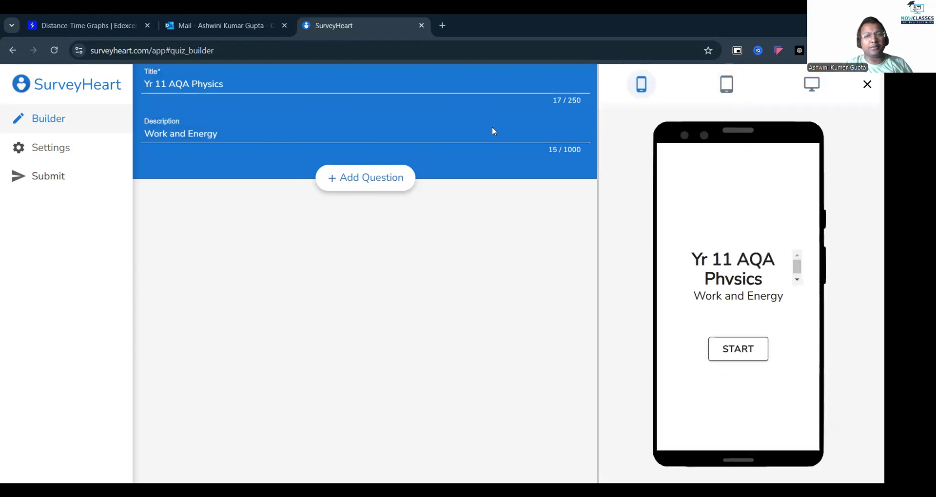
{"action": "left_click", "coordinate": [219, 84]}
{"action": "right_click", "coordinate": [221, 84]}
{"action": "left_click", "coordinate": [161, 237]}
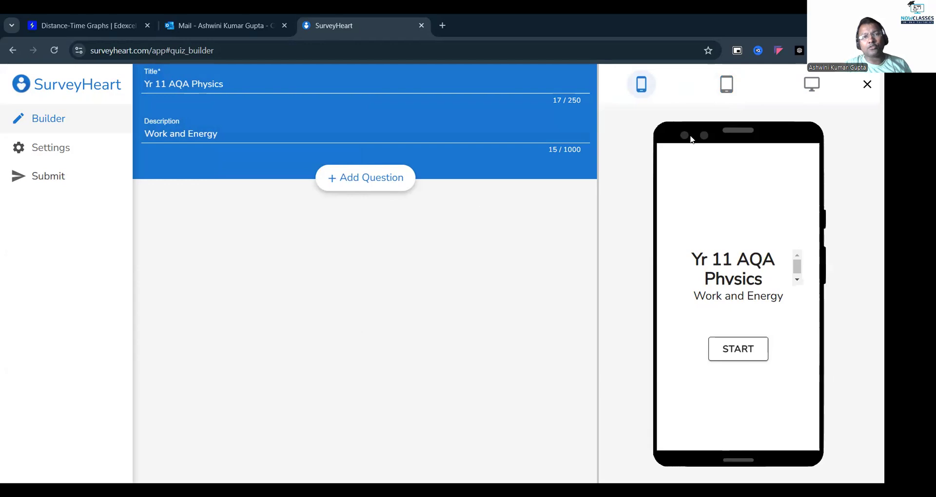
Add a section to the quiz titled "Section A- Multiple Choice Questions"
{"action": "left_click", "coordinate": [361, 184]}
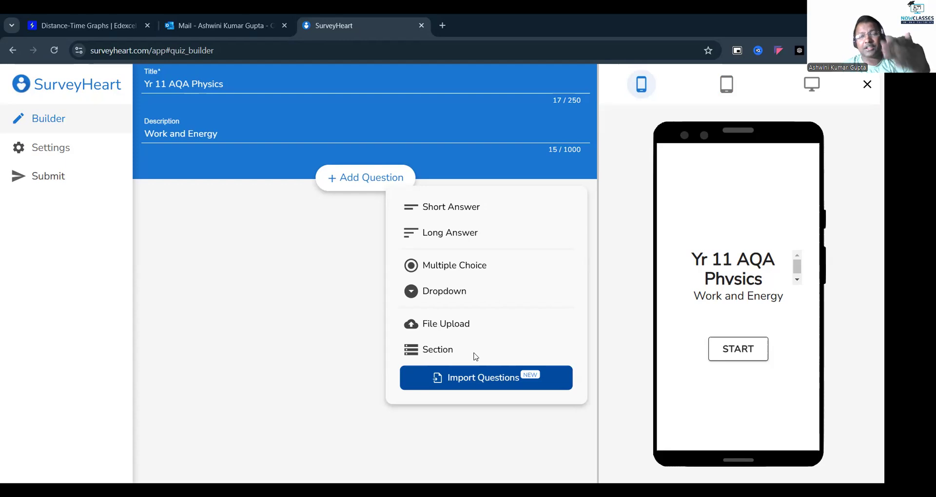
{"action": "left_click", "coordinate": [437, 350]}
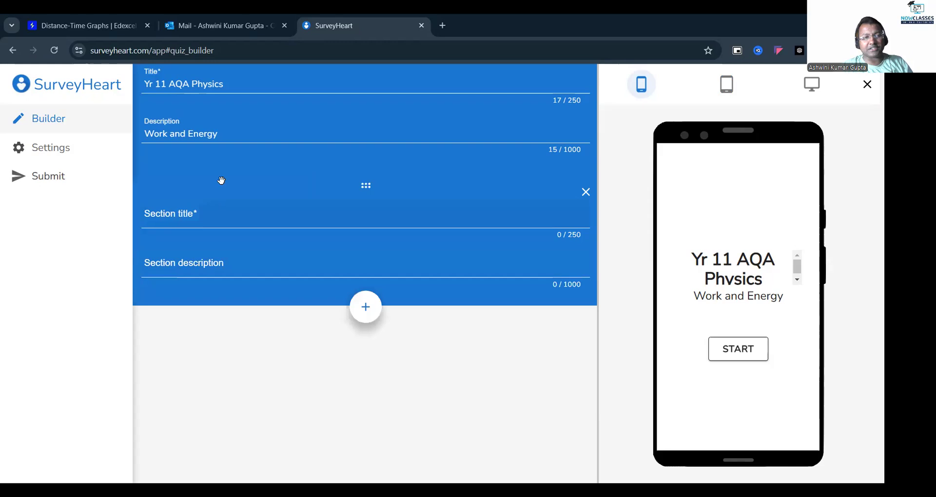
{"action": "left_click", "coordinate": [221, 218]}
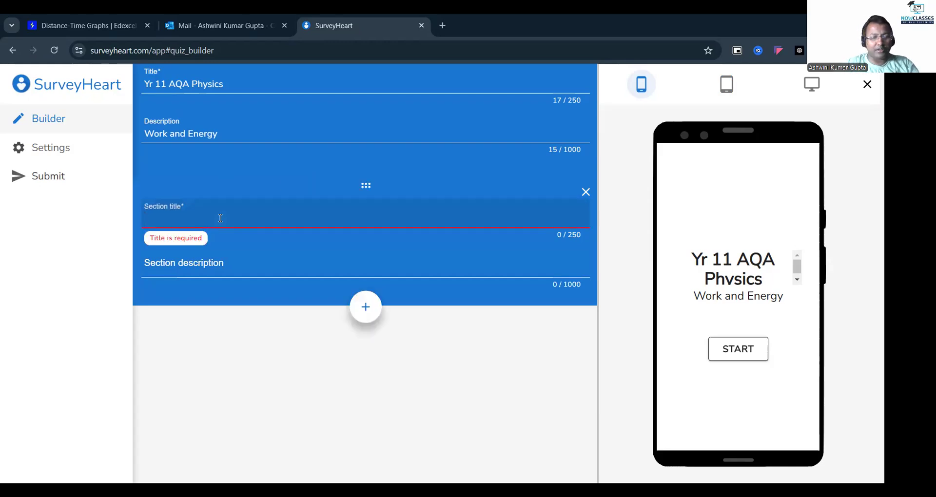
{"action": "type", "text": "Sectio"}
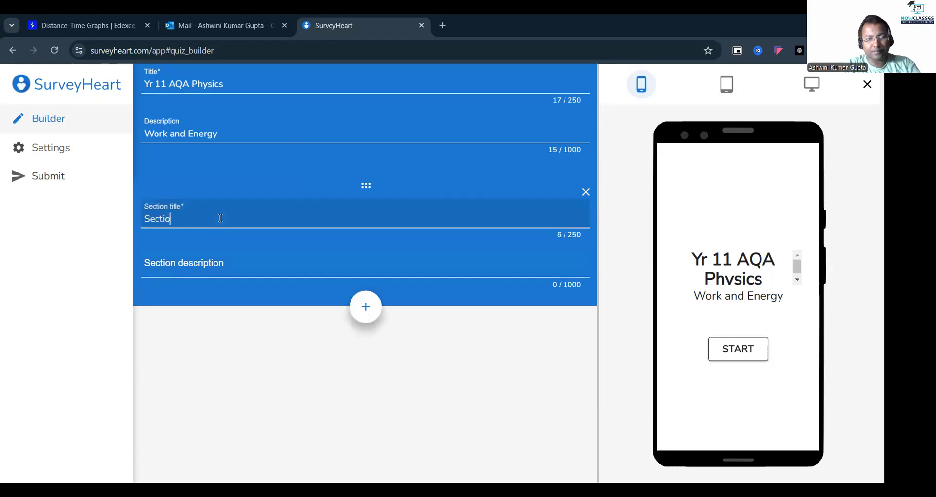
{"action": "type", "text": "n A-"}
{"action": "type", "text": "M"}
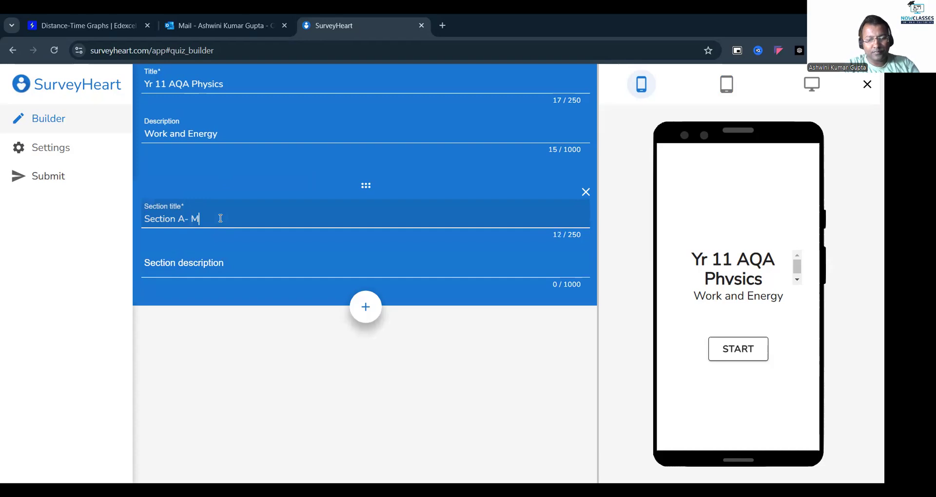
{"action": "type", "text": "ultiple "}
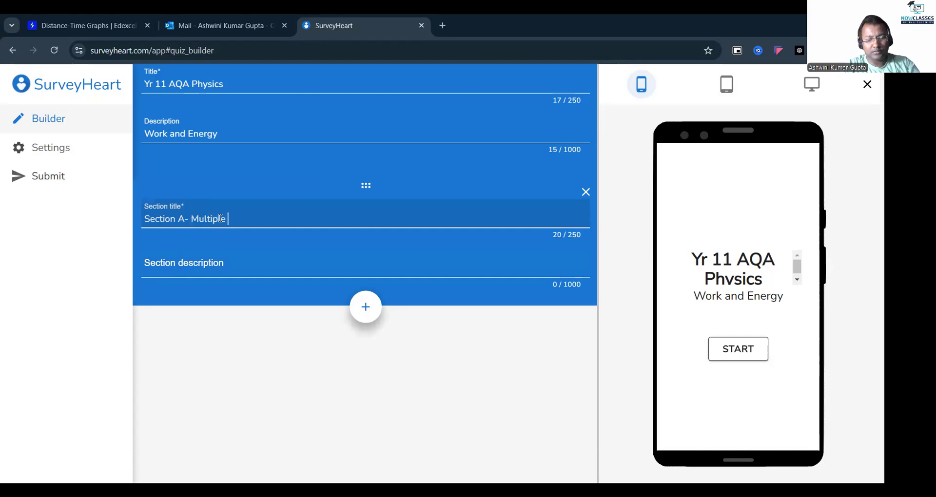
{"action": "type", "text": "Choice Questions"}
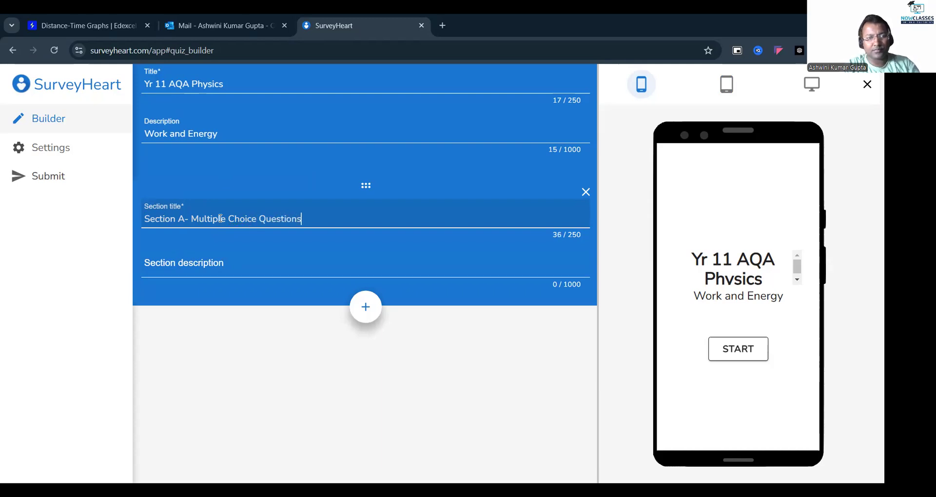
Enter "All questions carry one marks." as the description of Section A
{"action": "left_click", "coordinate": [210, 265]}
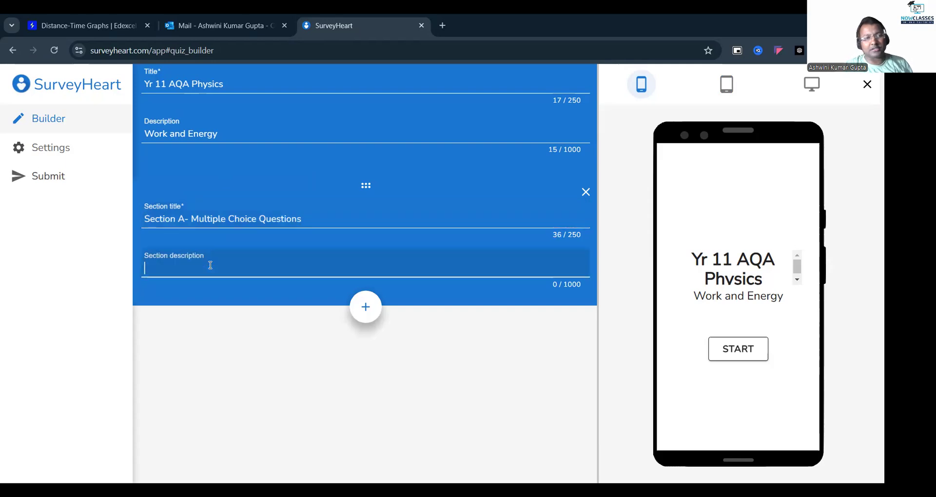
{"action": "type", "text": "All qu"}
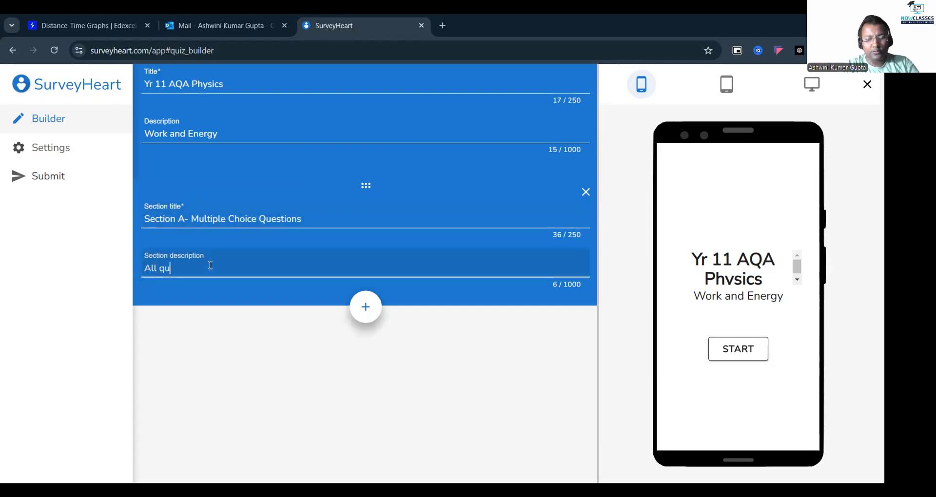
{"action": "type", "text": "estions carry one marks."}
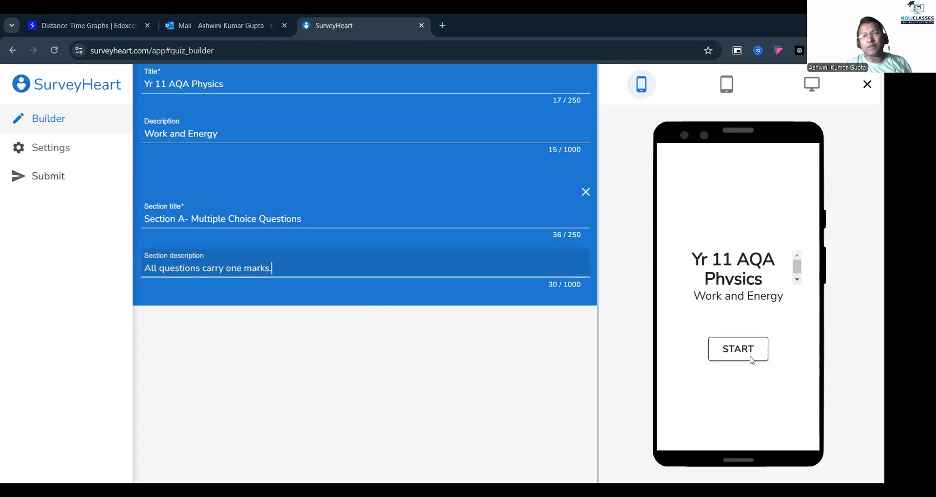
Start the quiz in the phone preview with a participant name and view the Section A page down to its end
{"action": "left_click", "coordinate": [728, 308]}
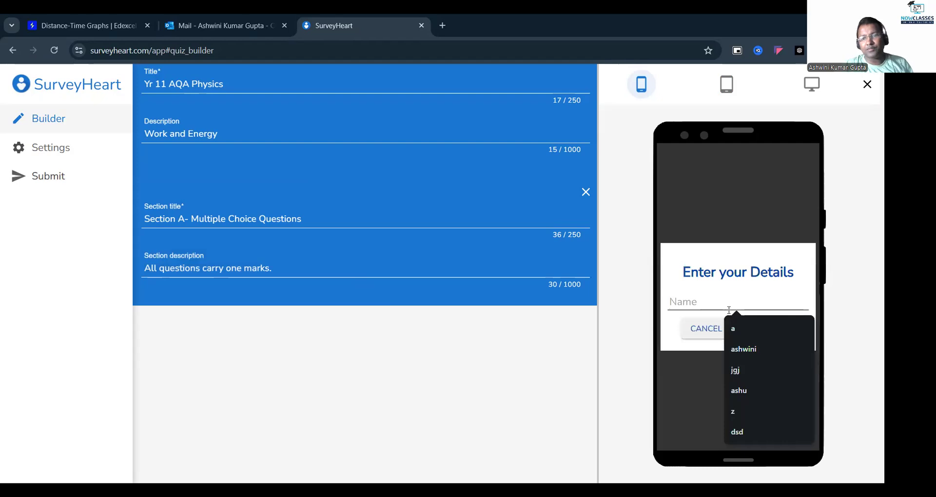
{"action": "left_click", "coordinate": [780, 330]}
{"action": "left_click", "coordinate": [773, 329]}
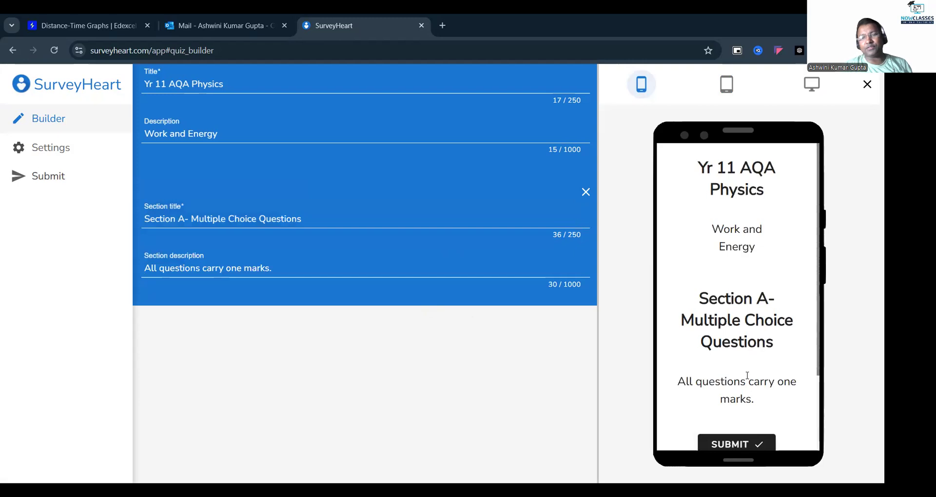
{"action": "scroll", "coordinate": [753, 393], "scroll_direction": "down", "scroll_amount": 2}
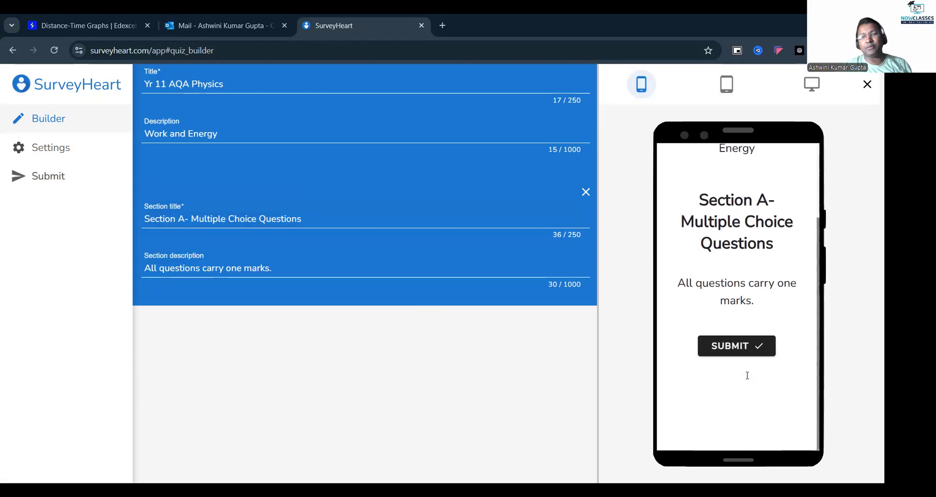
Add a multiple-choice question under Section A
{"action": "left_click", "coordinate": [365, 308]}
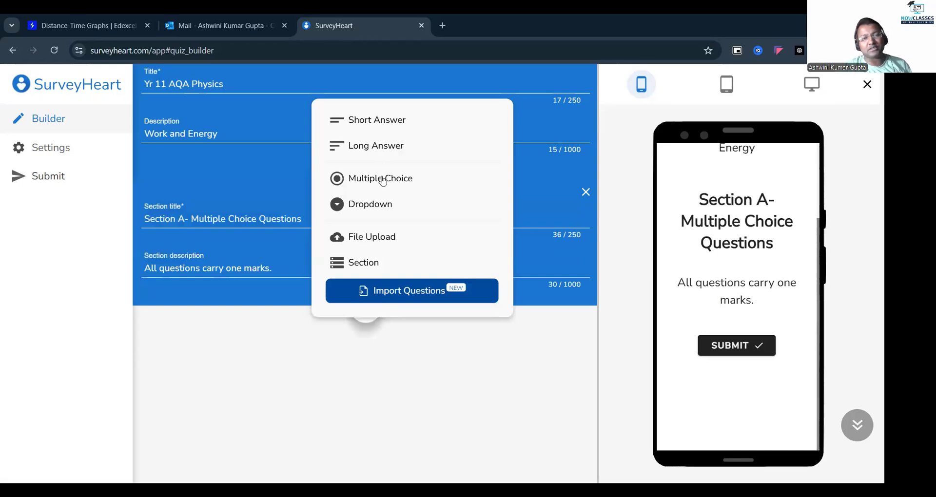
{"action": "left_click", "coordinate": [382, 180]}
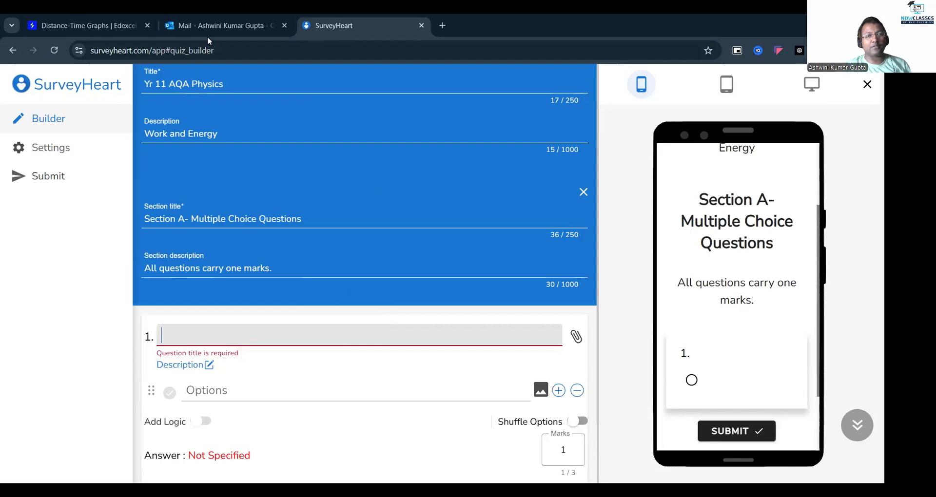
Switch to Save My Exams and open the Edexcel IGCSE Physics exam questions on Work, Power & Energy Resources
{"action": "left_click", "coordinate": [90, 28]}
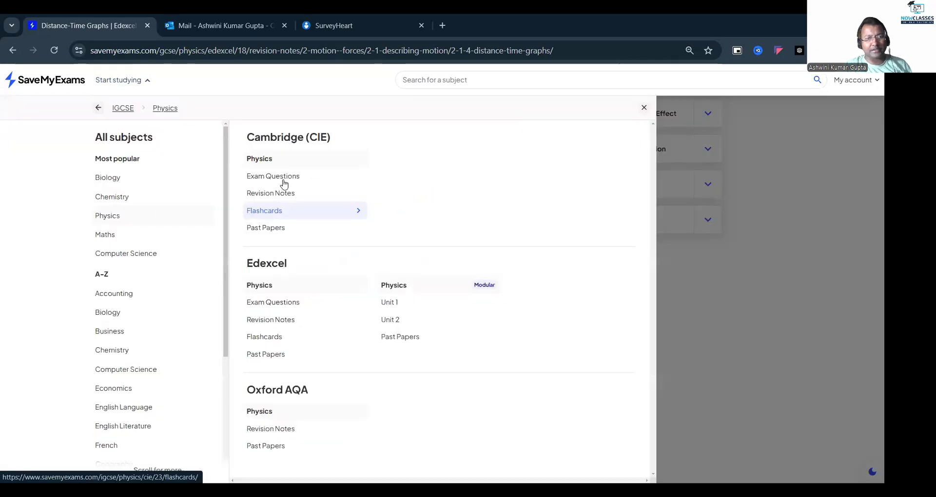
{"action": "left_click", "coordinate": [274, 307]}
{"action": "scroll", "coordinate": [343, 295], "scroll_direction": "down", "scroll_amount": 2}
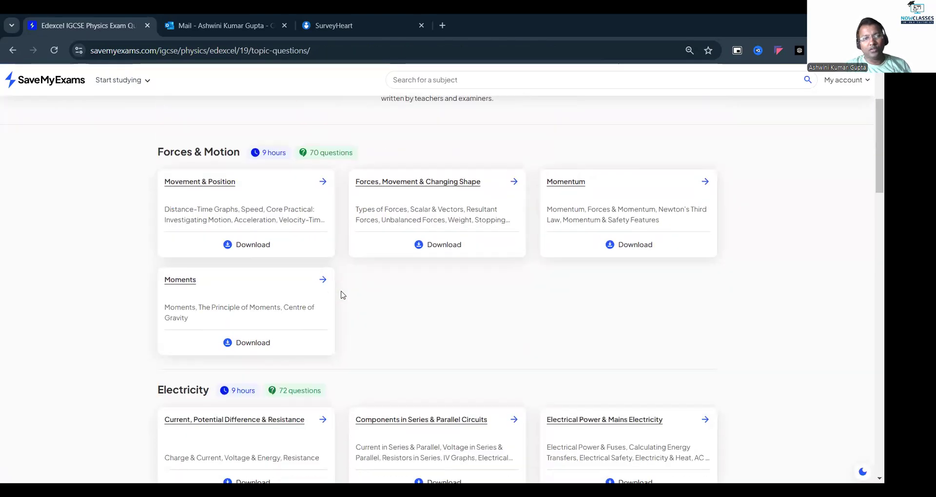
{"action": "scroll", "coordinate": [342, 294], "scroll_direction": "down", "scroll_amount": 6}
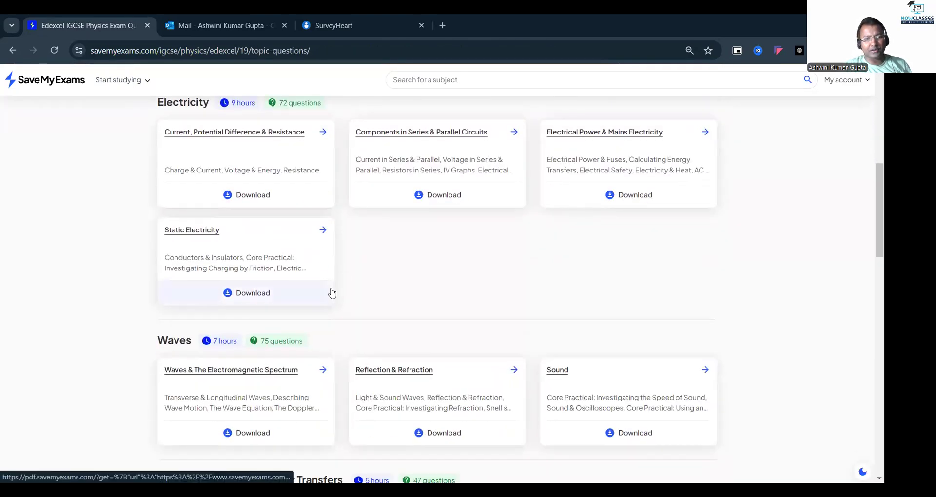
{"action": "scroll", "coordinate": [331, 292], "scroll_direction": "up", "scroll_amount": 1}
{"action": "scroll", "coordinate": [331, 292], "scroll_direction": "down", "scroll_amount": 2}
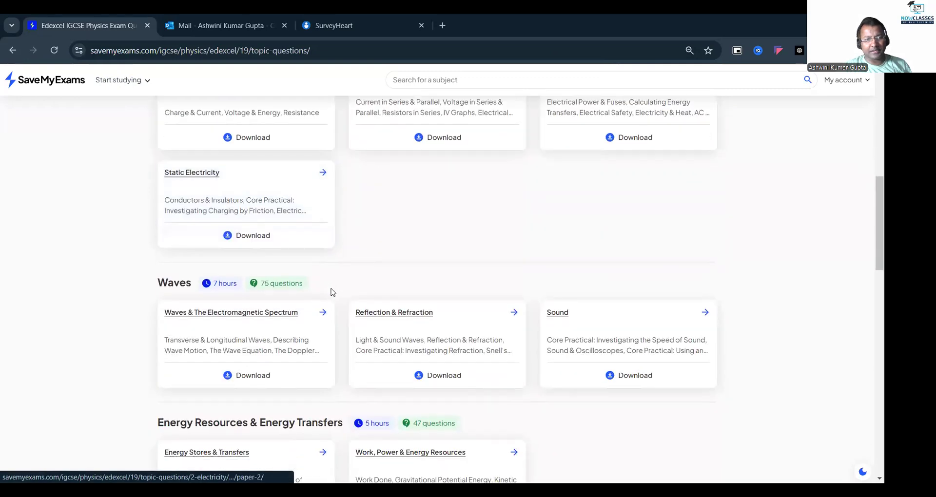
{"action": "scroll", "coordinate": [331, 292], "scroll_direction": "down", "scroll_amount": 3}
{"action": "left_click", "coordinate": [398, 286]}
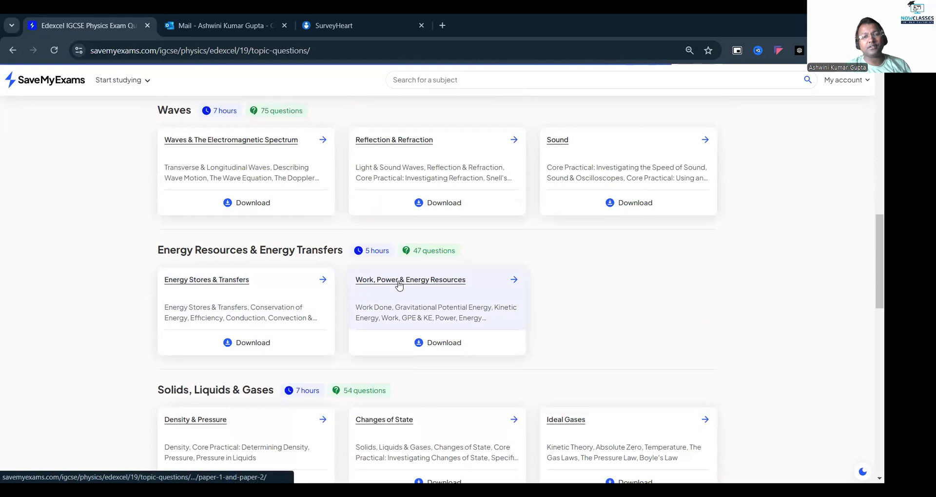
Open the downloadable PDF of the Work, Power & Energy Resources exam questions
{"action": "scroll", "coordinate": [398, 283], "scroll_direction": "down", "scroll_amount": 2}
{"action": "scroll", "coordinate": [399, 283], "scroll_direction": "up", "scroll_amount": 1}
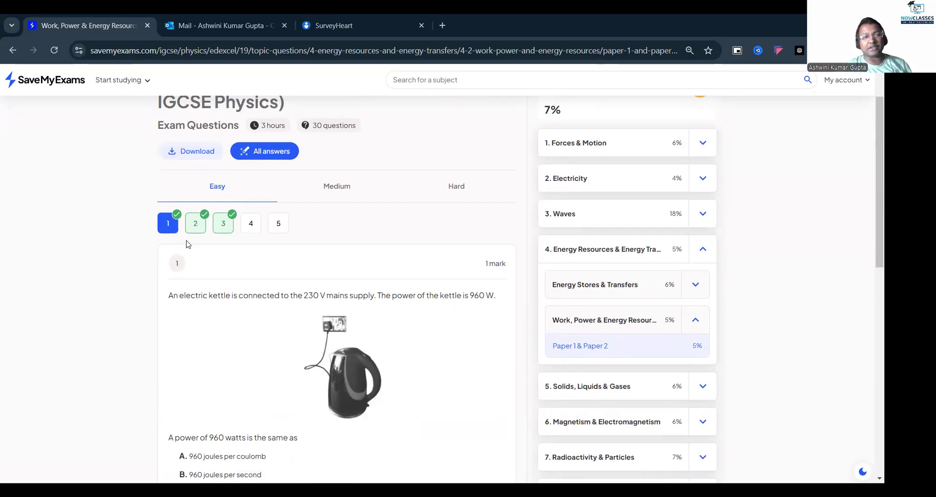
{"action": "left_click", "coordinate": [192, 152]}
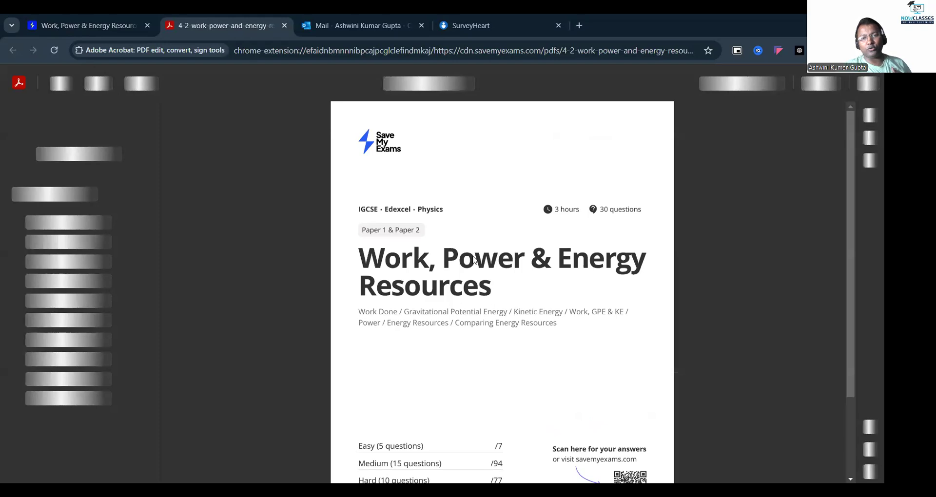
Copy the opening statement about the 960 W electric kettle from easy question 1 into the SurveyHeart question 1 title
{"action": "scroll", "coordinate": [473, 260], "scroll_direction": "down", "scroll_amount": 2}
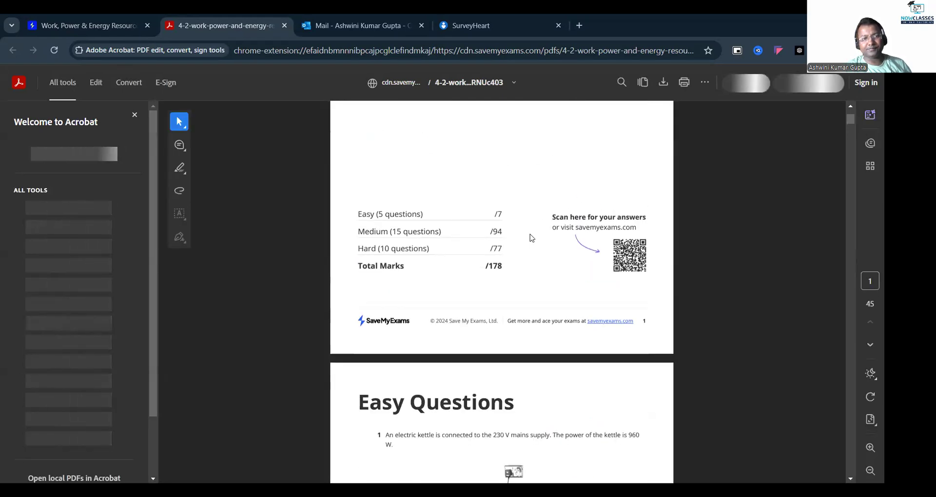
{"action": "scroll", "coordinate": [531, 238], "scroll_direction": "down", "scroll_amount": 3}
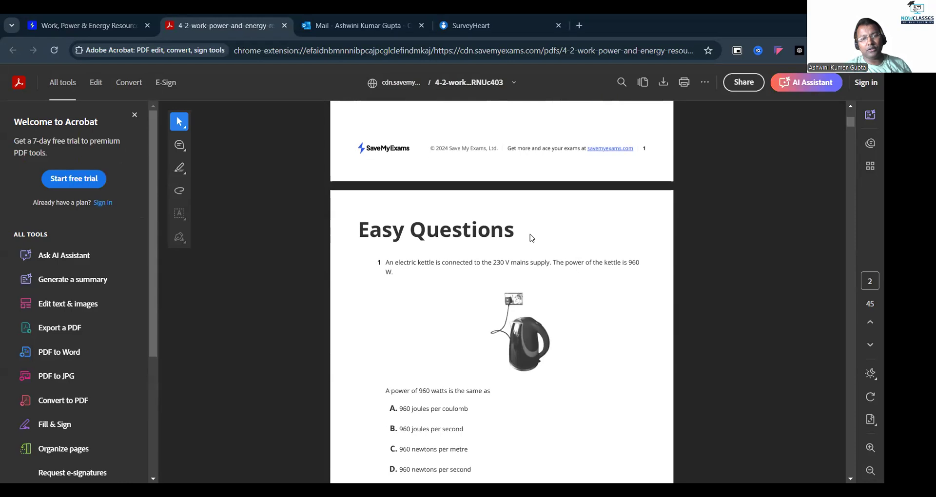
{"action": "scroll", "coordinate": [531, 238], "scroll_direction": "down", "scroll_amount": 1}
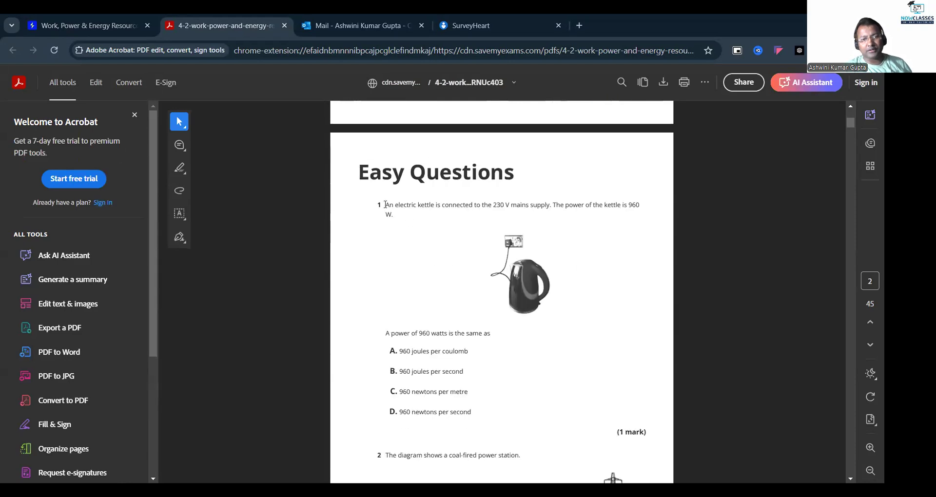
{"action": "triple_click", "coordinate": [401, 216]}
{"action": "key", "text": "ctrl+c"}
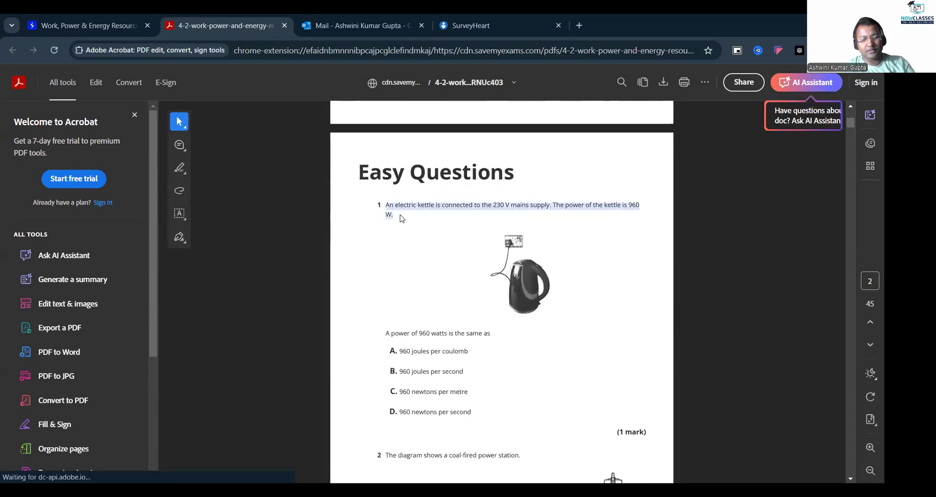
{"action": "left_click", "coordinate": [491, 24]}
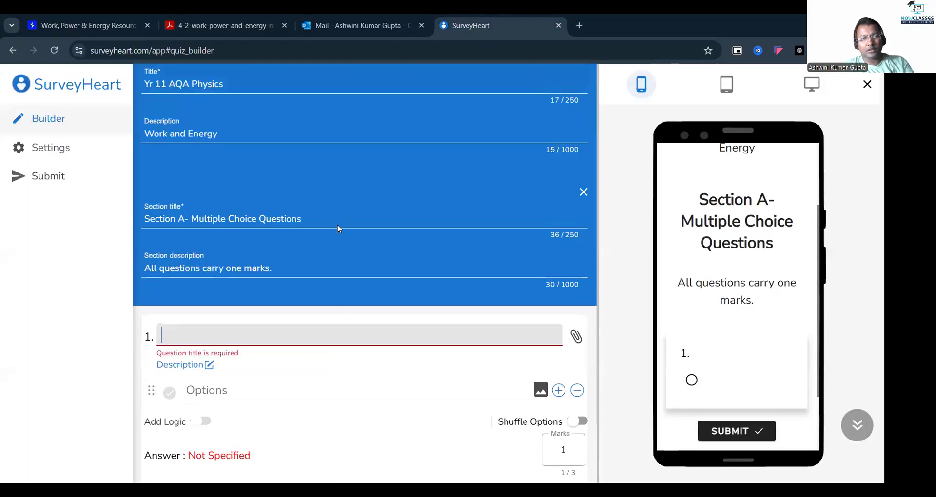
{"action": "left_click", "coordinate": [221, 336]}
{"action": "key", "text": "ctrl+v"}
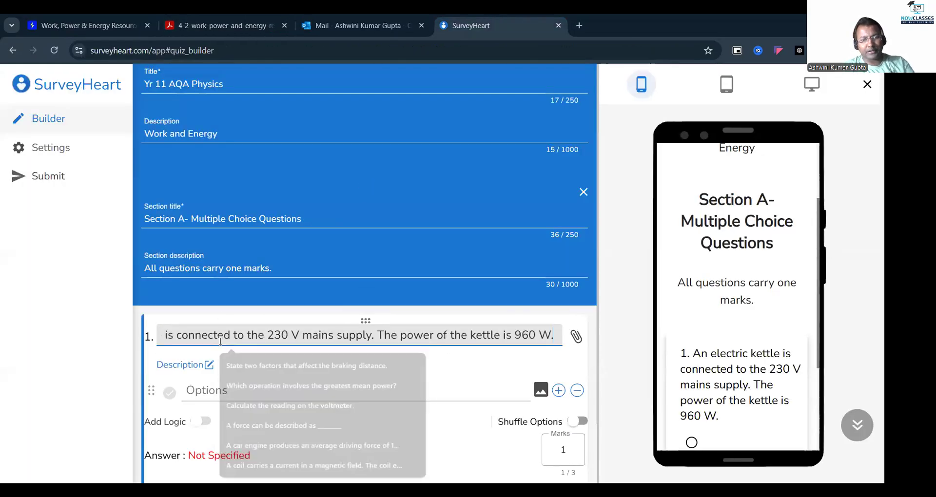
Copy "A power of 960 watts is the same as" from the PDF and append it to the end of the question 1 title in SurveyHeart
{"action": "scroll", "coordinate": [355, 332], "scroll_direction": "down", "scroll_amount": 1}
{"action": "left_click", "coordinate": [420, 317]}
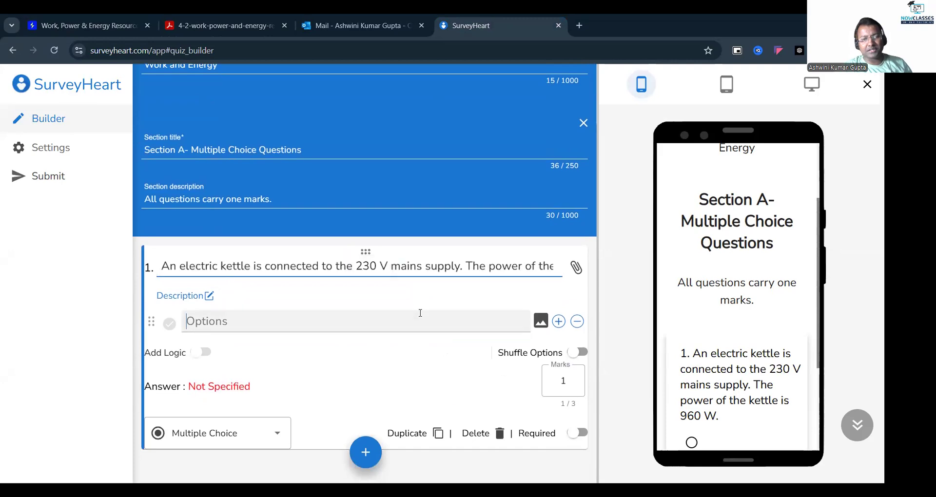
{"action": "left_click", "coordinate": [230, 24]}
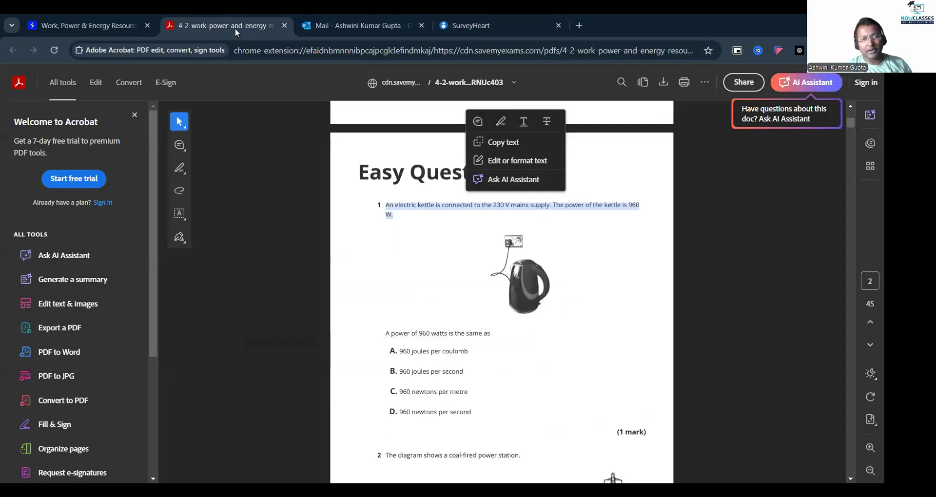
{"action": "left_click_drag", "start_coordinate": [386, 335], "coordinate": [491, 339]}
{"action": "key", "text": "ctrl+c"}
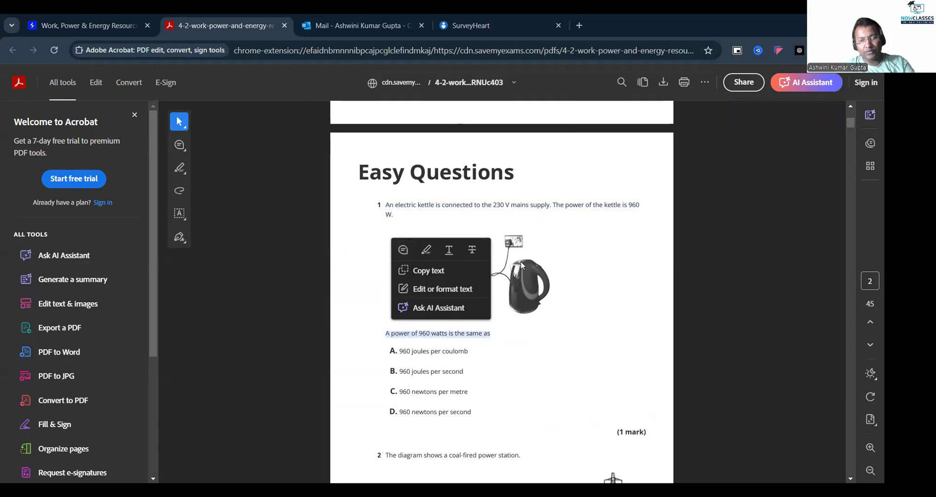
{"action": "left_click", "coordinate": [501, 19]}
{"action": "left_click", "coordinate": [464, 268]}
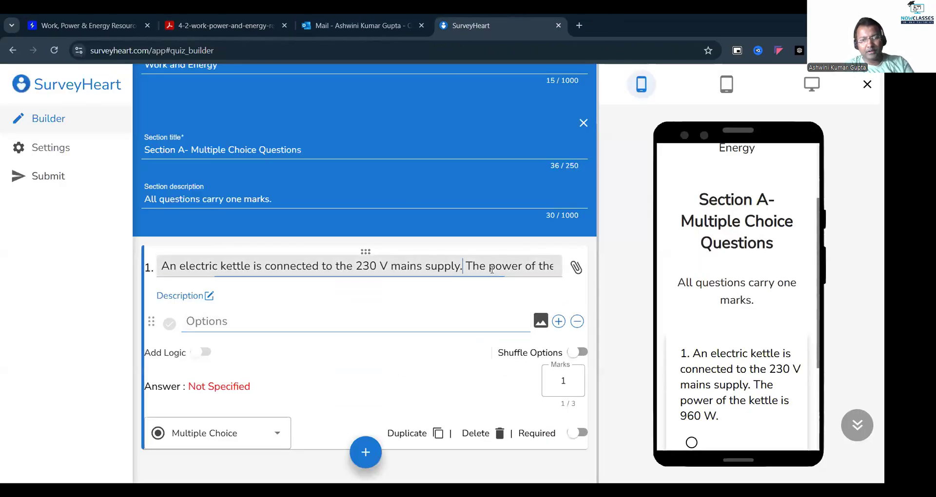
{"action": "key", "text": "Right"}
{"action": "key", "text": "Right"}
{"action": "key", "text": "Right"}
{"action": "key", "text": "Right"}
{"action": "key", "text": "Right"}
{"action": "key", "text": "Right"}
{"action": "key", "text": "Right"}
{"action": "key", "text": "Right"}
{"action": "key", "text": "Right"}
{"action": "key", "text": "Right"}
{"action": "key", "text": "Right"}
{"action": "key", "text": "Right"}
{"action": "key", "text": "Right"}
{"action": "key", "text": "Right"}
{"action": "key", "text": "Right"}
{"action": "key", "text": "Right"}
{"action": "key", "text": "Right"}
{"action": "key", "text": "Right"}
{"action": "key", "text": "Right"}
{"action": "key", "text": "Right"}
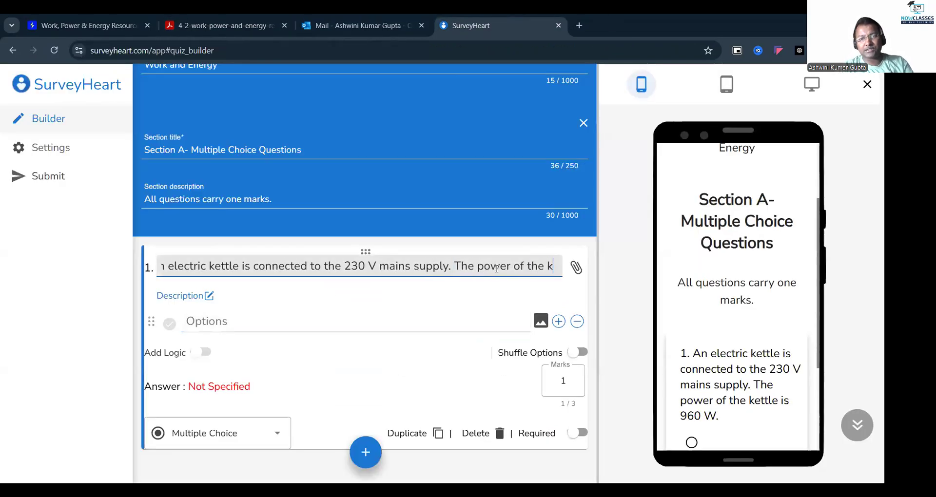
{"action": "key", "text": "ctrl+v"}
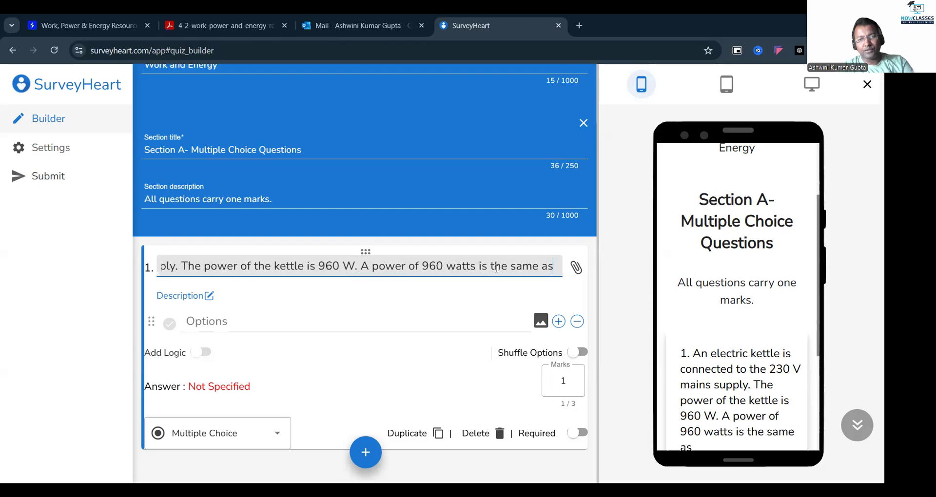
{"action": "left_click", "coordinate": [186, 327]}
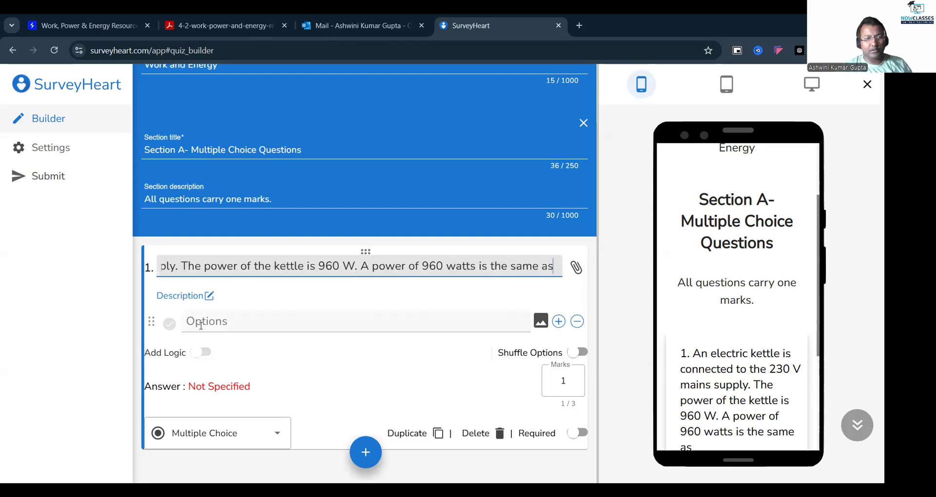
Copy answer A, "960 joules per coulomb", from the PDF into the first option of SurveyHeart question 1
{"action": "left_click", "coordinate": [224, 25]}
{"action": "left_click_drag", "start_coordinate": [400, 351], "coordinate": [472, 352]}
{"action": "key", "text": "ctrl+c"}
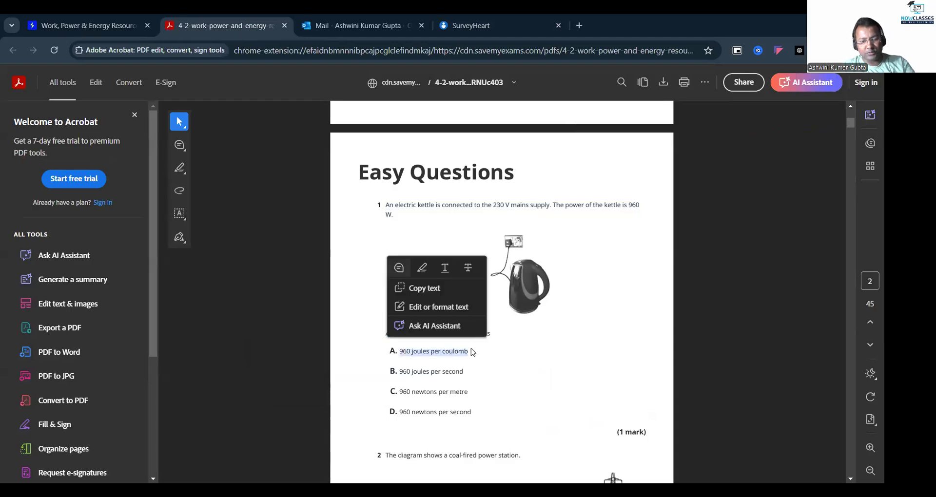
{"action": "left_click", "coordinate": [495, 23]}
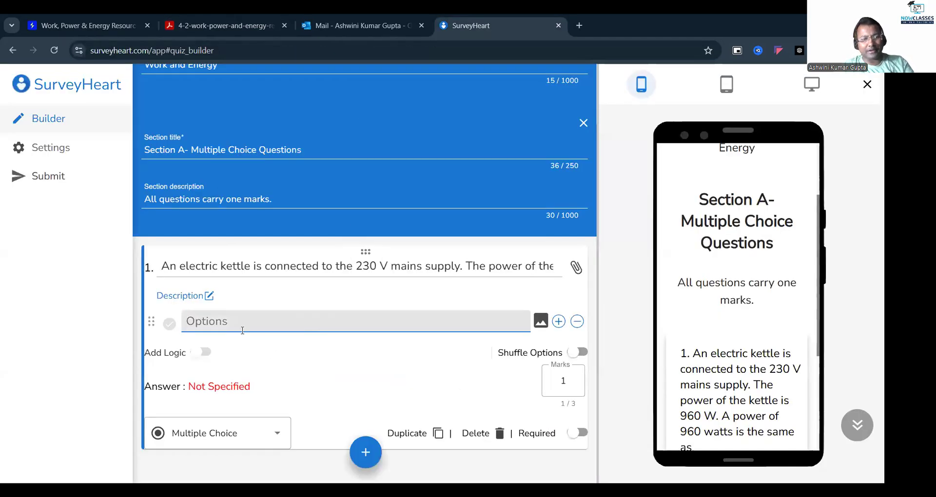
{"action": "left_click", "coordinate": [242, 331]}
{"action": "key", "text": "ctrl+v"}
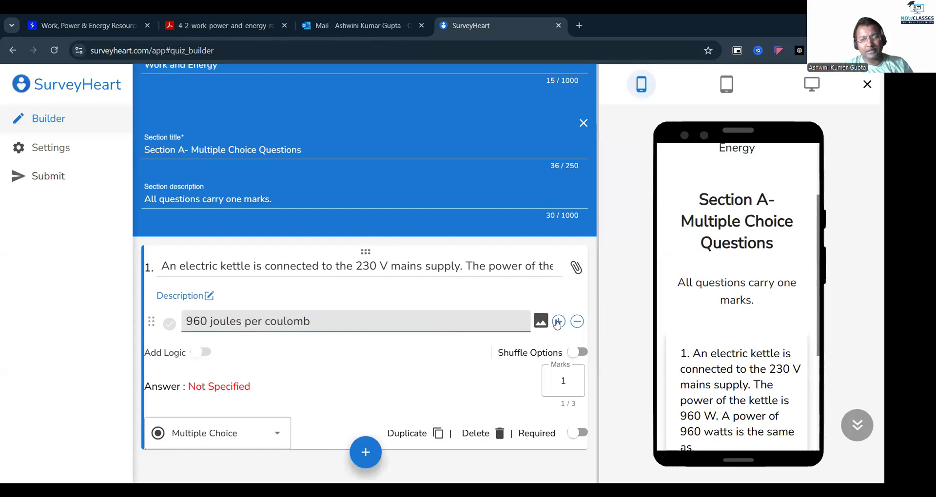
Add a second option to question 1 and fill it with "960 joules per second" copied from the PDF
{"action": "left_click", "coordinate": [559, 322]}
{"action": "left_click", "coordinate": [225, 26]}
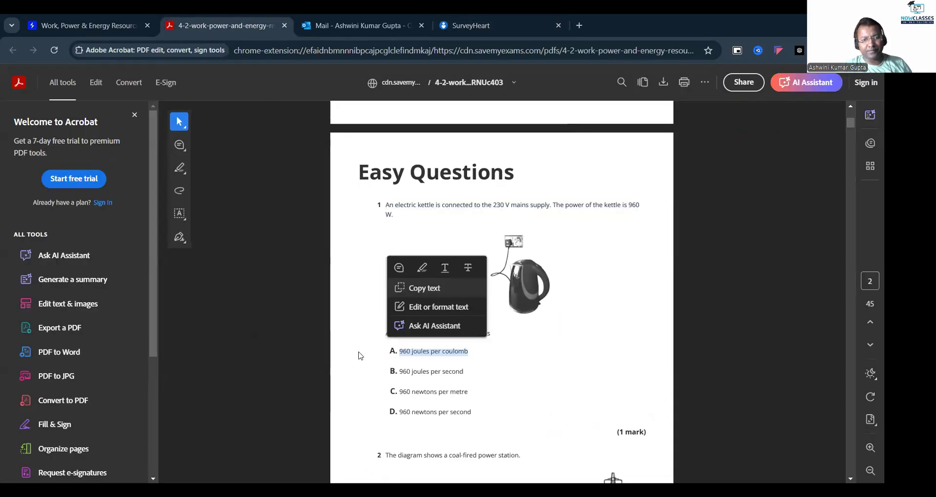
{"action": "left_click_drag", "start_coordinate": [400, 371], "coordinate": [482, 372]}
{"action": "key", "text": "ctrl+c"}
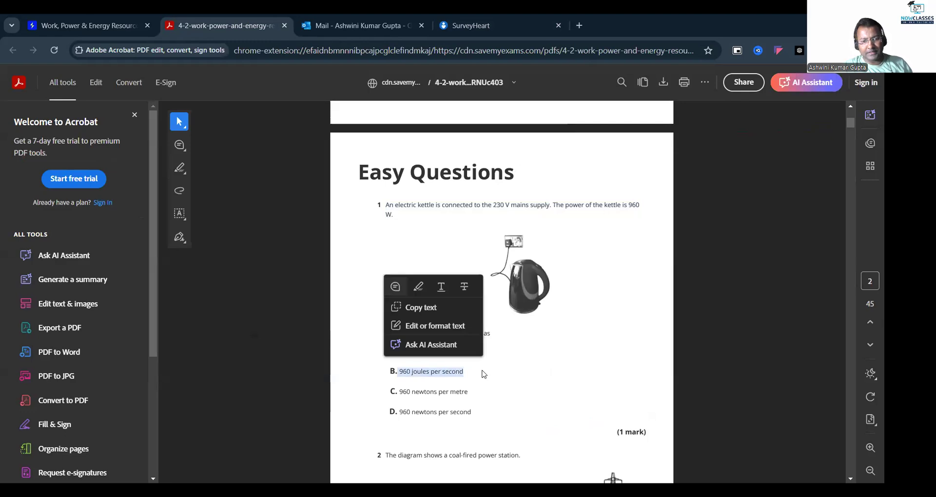
{"action": "left_click", "coordinate": [468, 25]}
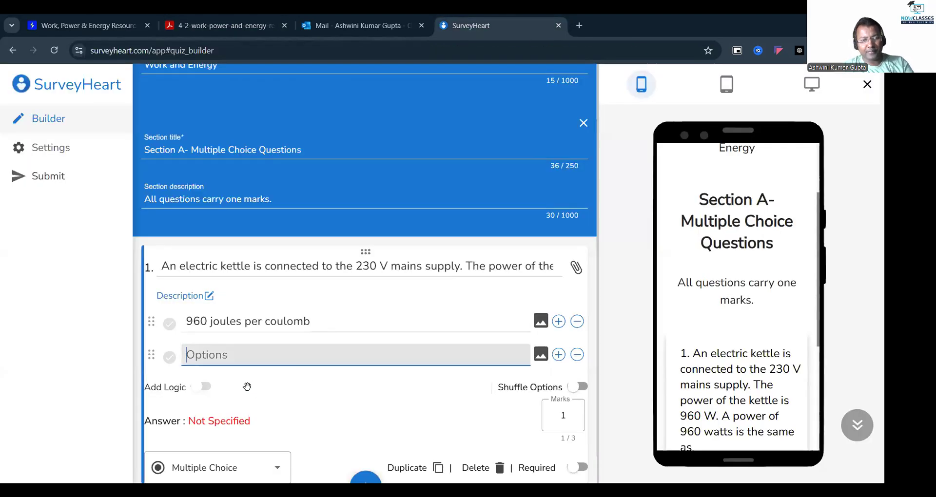
{"action": "key", "text": "ctrl+v"}
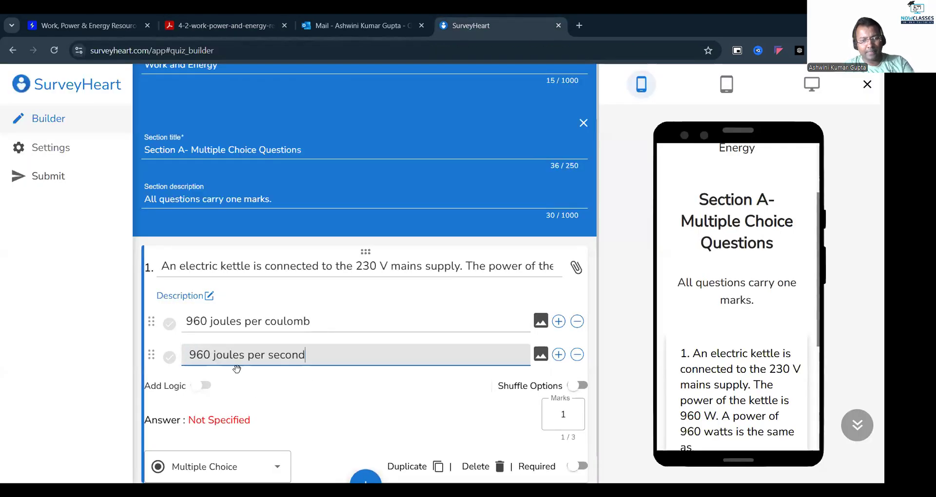
Add a third option to question 1 and fill it with "960 newtons per metre" copied from the PDF
{"action": "left_click", "coordinate": [559, 355]}
{"action": "left_click", "coordinate": [224, 25]}
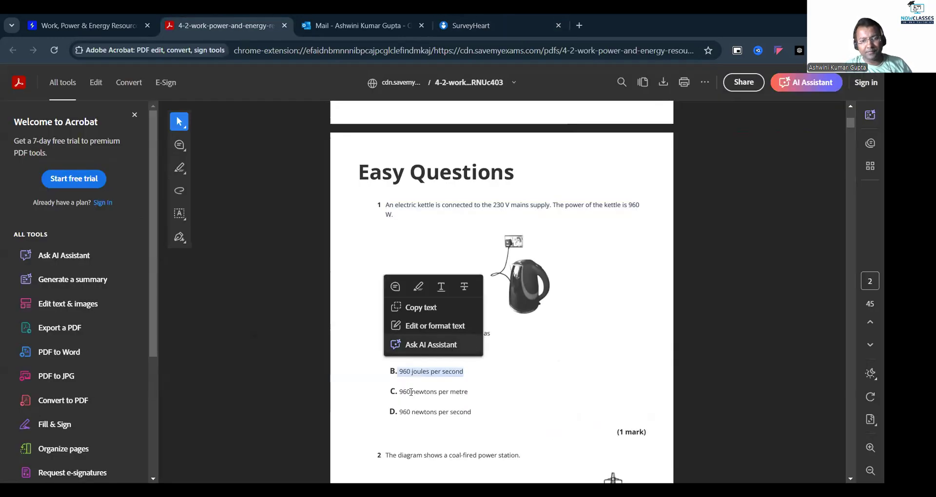
{"action": "left_click_drag", "start_coordinate": [400, 391], "coordinate": [481, 393]}
{"action": "key", "text": "ctrl+c"}
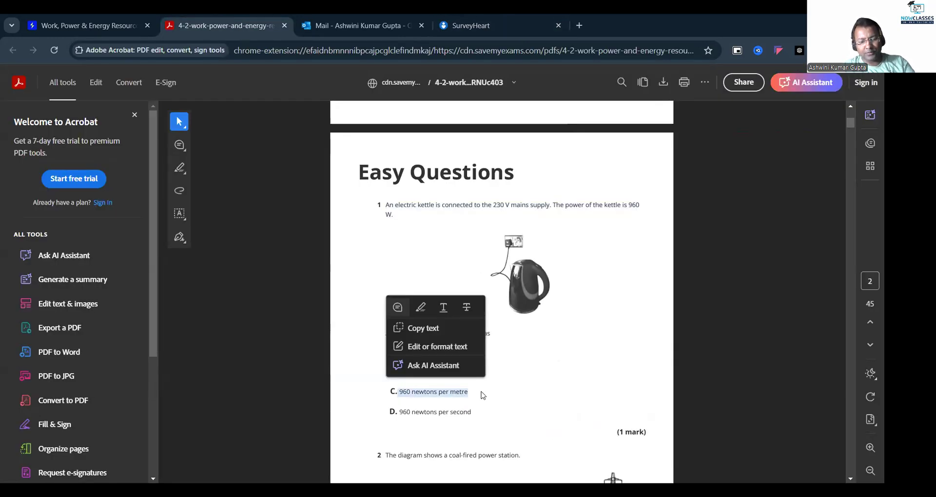
{"action": "left_click", "coordinate": [471, 26]}
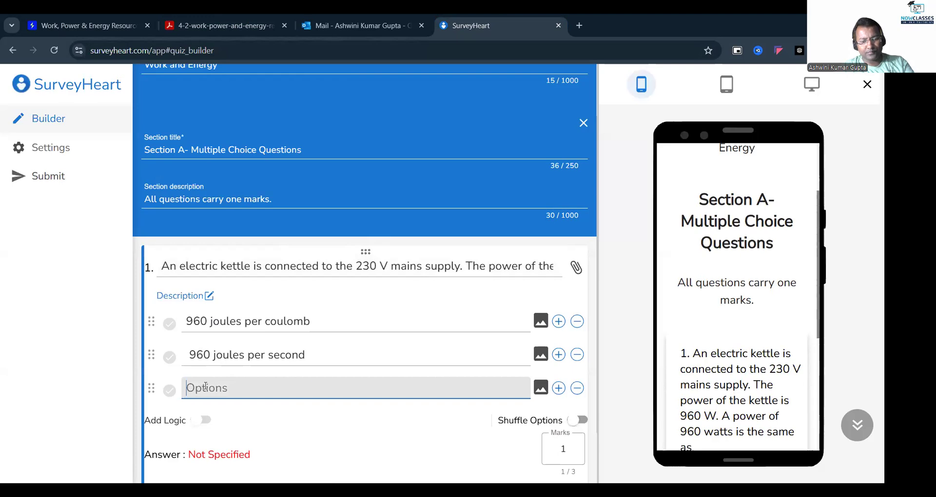
{"action": "key", "text": "ctrl+v"}
Add a fourth option to question 1 and fill it with "960 newtons per second" copied from the PDF
{"action": "left_click", "coordinate": [559, 388]}
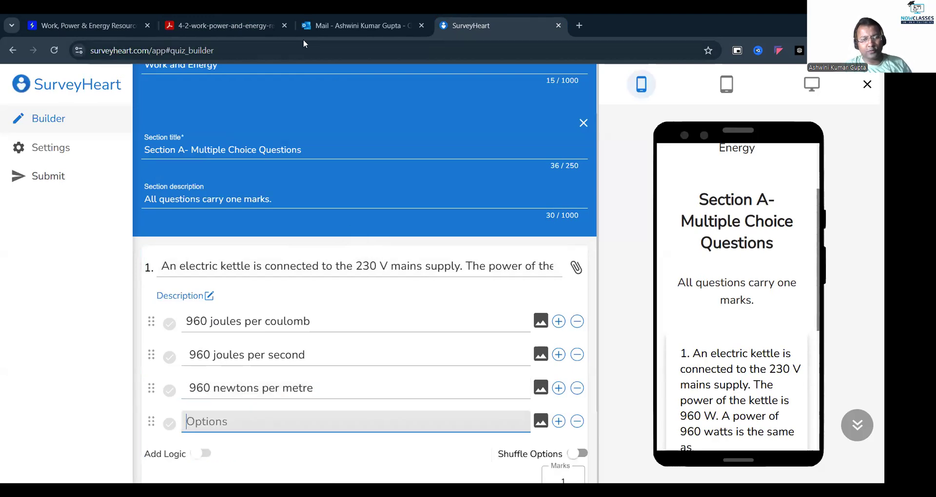
{"action": "left_click", "coordinate": [224, 25]}
{"action": "left_click_drag", "start_coordinate": [399, 412], "coordinate": [483, 414]}
{"action": "key", "text": "ctrl+c"}
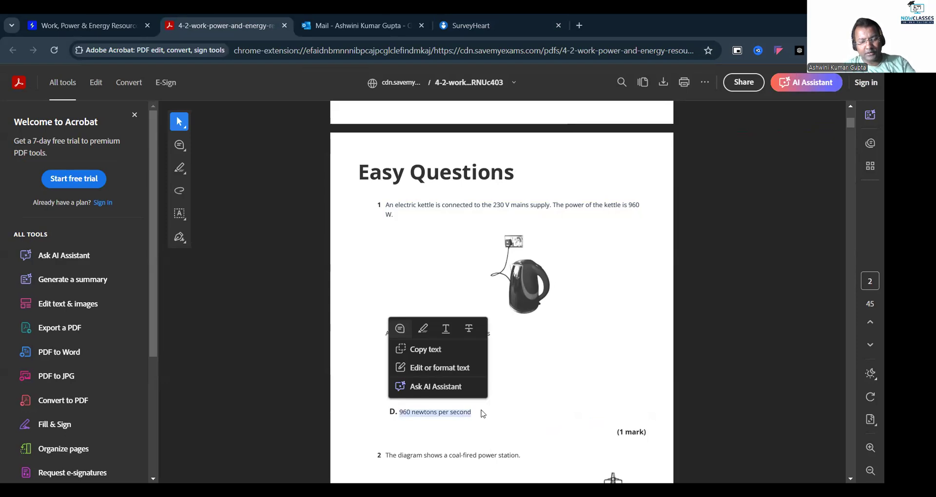
{"action": "left_click", "coordinate": [463, 25]}
{"action": "key", "text": "ctrl+v"}
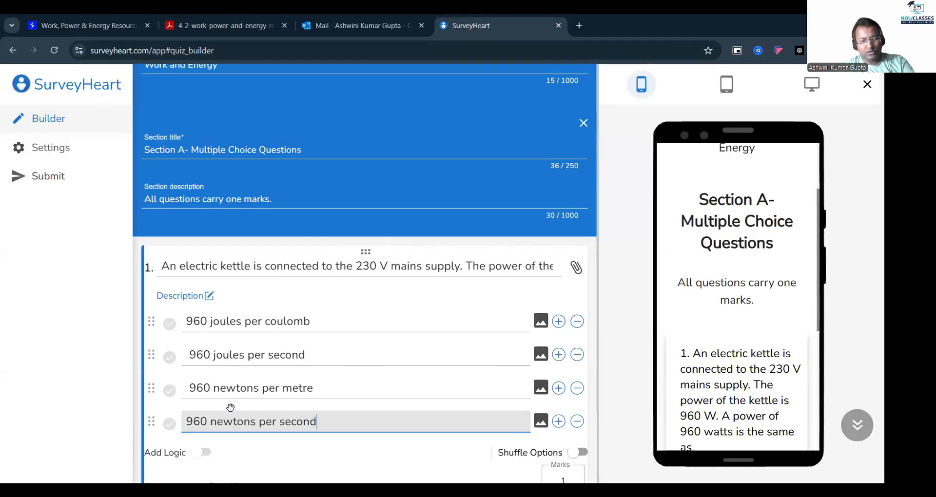
Mark "960 joules per second" as the correct answer to question 1 and set its marks to 1
{"action": "triple_click", "coordinate": [464, 264]}
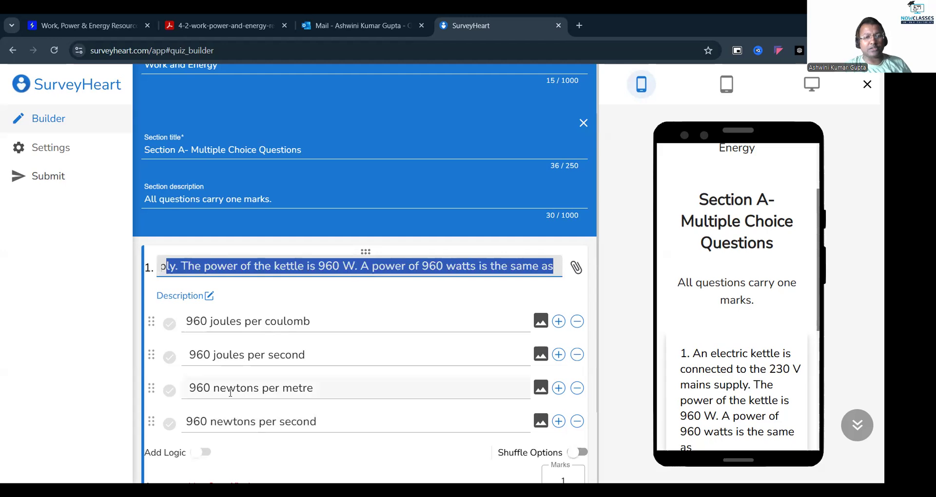
{"action": "left_click", "coordinate": [169, 358]}
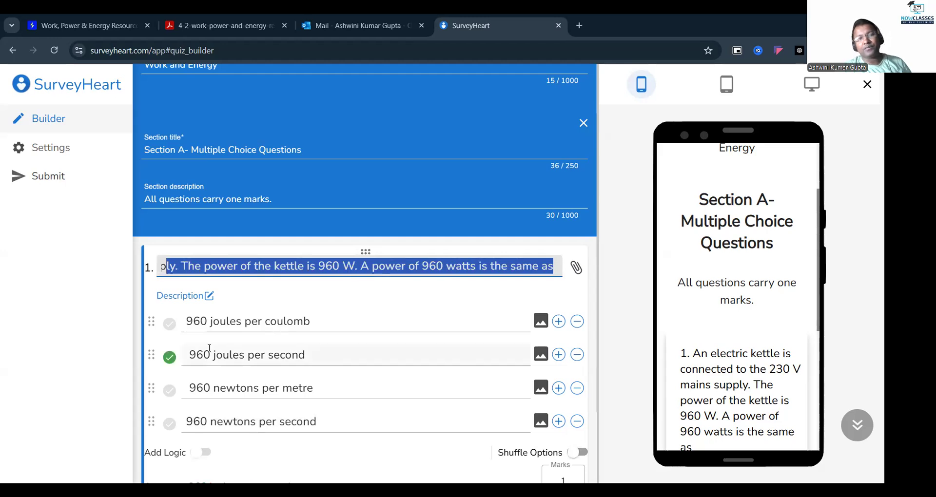
{"action": "scroll", "coordinate": [209, 349], "scroll_direction": "down", "scroll_amount": 2}
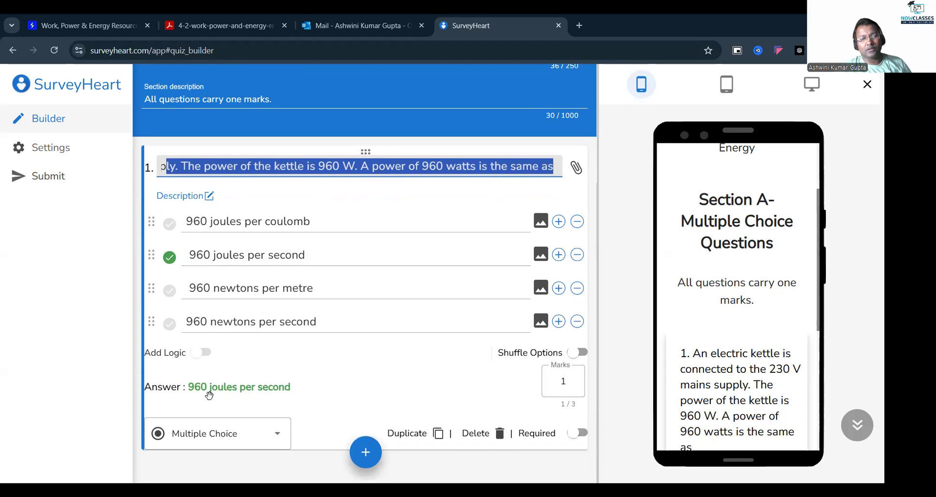
{"action": "double_click", "coordinate": [559, 385]}
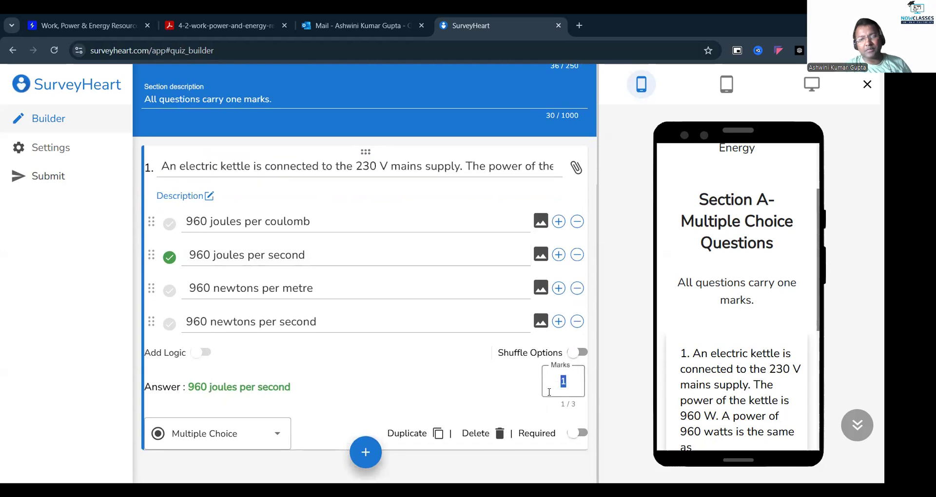
{"action": "type", "text": "2"}
{"action": "type", "text": "1"}
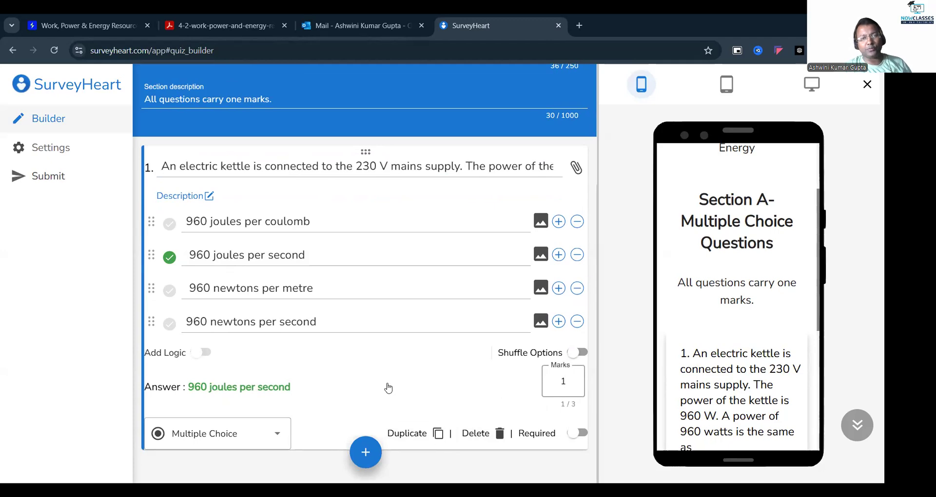
Duplicate question 1 to create question 2 with the same text and options
{"action": "left_click", "coordinate": [413, 433]}
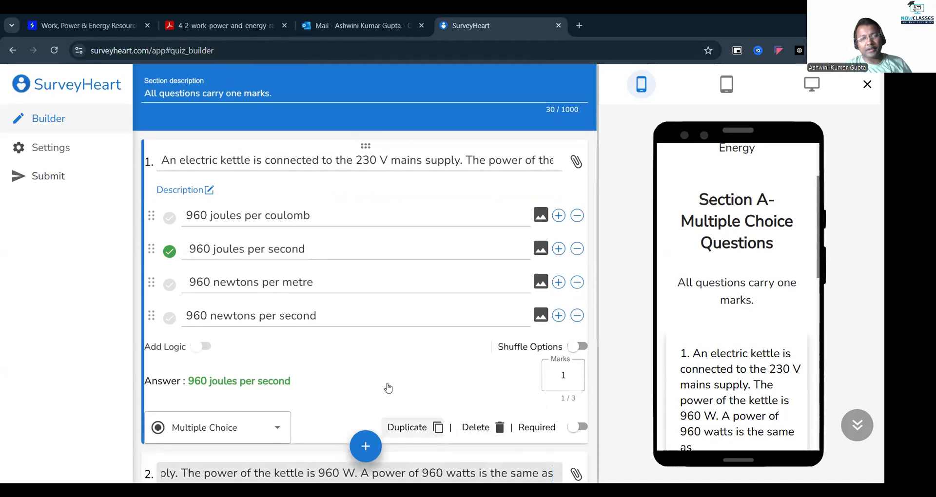
{"action": "scroll", "coordinate": [414, 355], "scroll_direction": "down", "scroll_amount": 5}
{"action": "scroll", "coordinate": [413, 355], "scroll_direction": "down", "scroll_amount": 1}
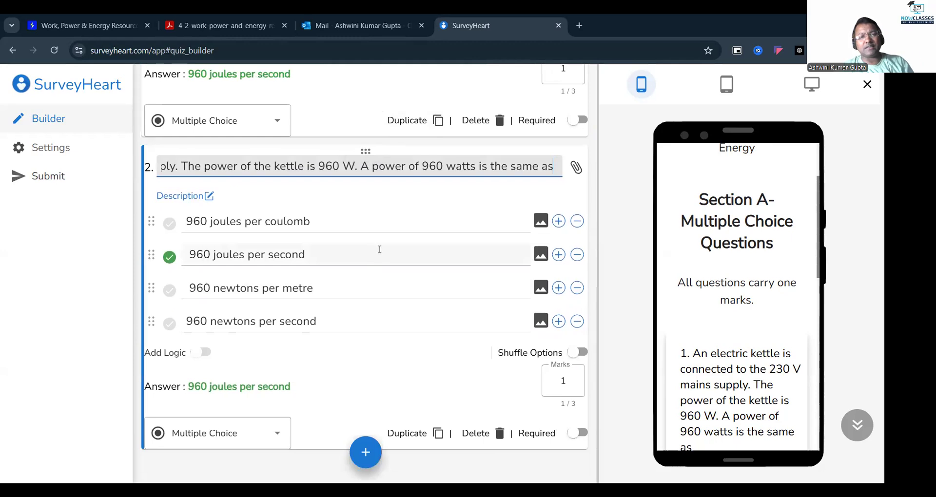
Switch to the PDF, clear the text selection and examine the kettle picture of easy question 1 enlarged
{"action": "left_click", "coordinate": [192, 18]}
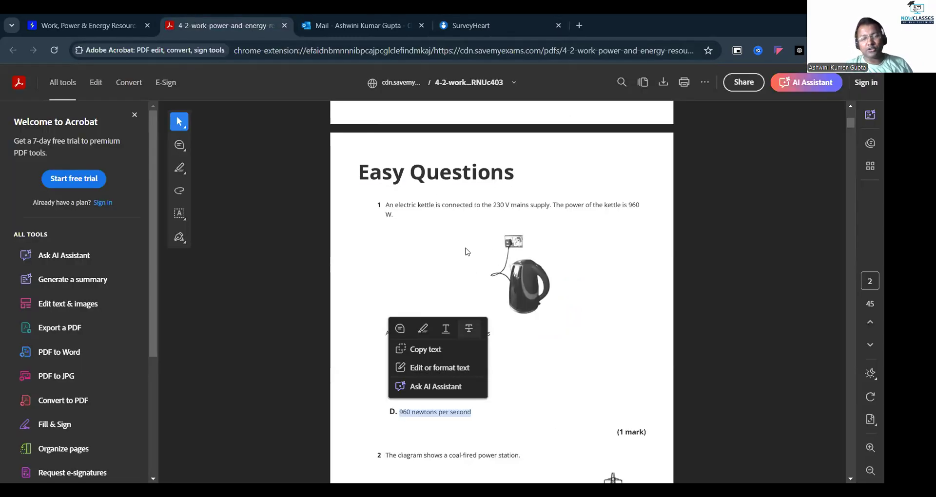
{"action": "left_click", "coordinate": [360, 329]}
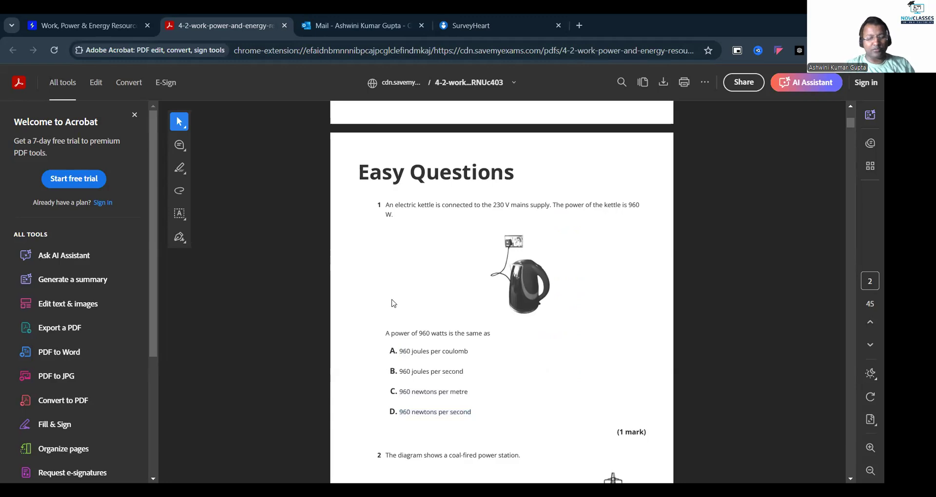
{"action": "scroll", "coordinate": [456, 296], "scroll_direction": "up", "scroll_amount": 2}
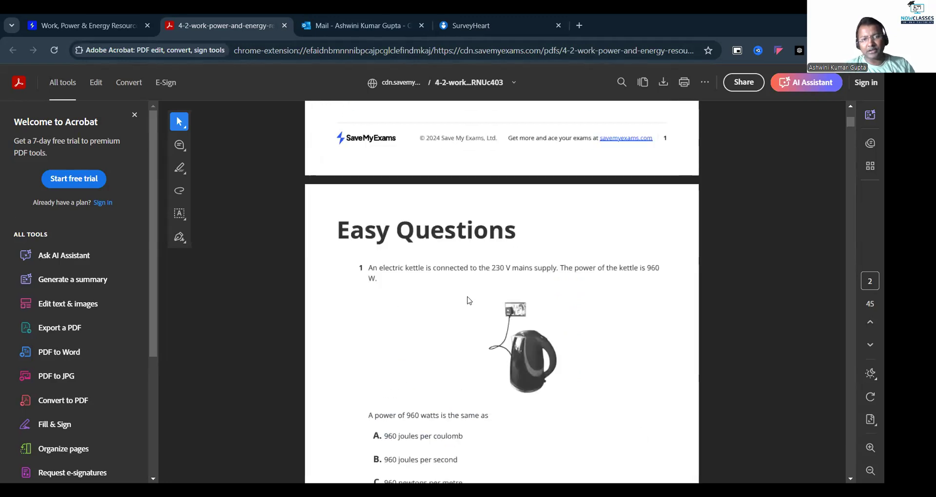
{"action": "scroll", "coordinate": [469, 301], "scroll_direction": "down", "scroll_amount": 3}
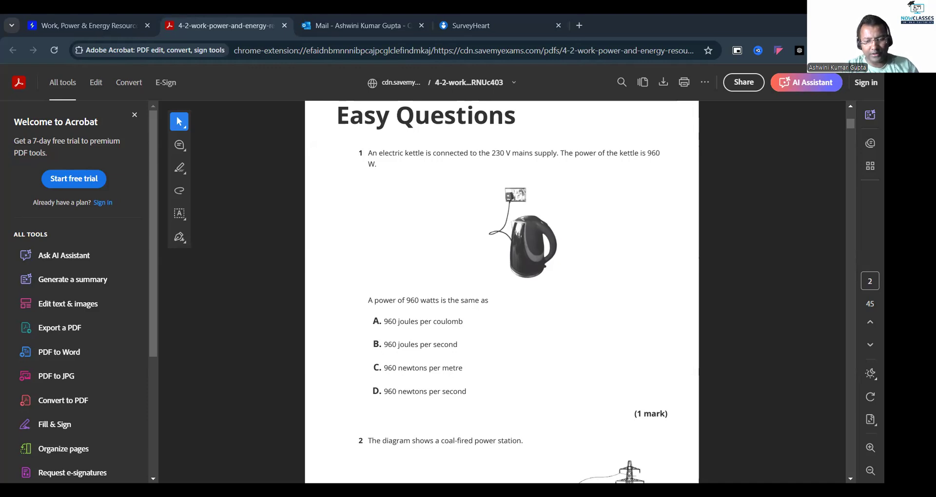
Return to SurveyHeart, open the image attachment library for question 2 and look through the stored images
{"action": "left_click", "coordinate": [497, 22]}
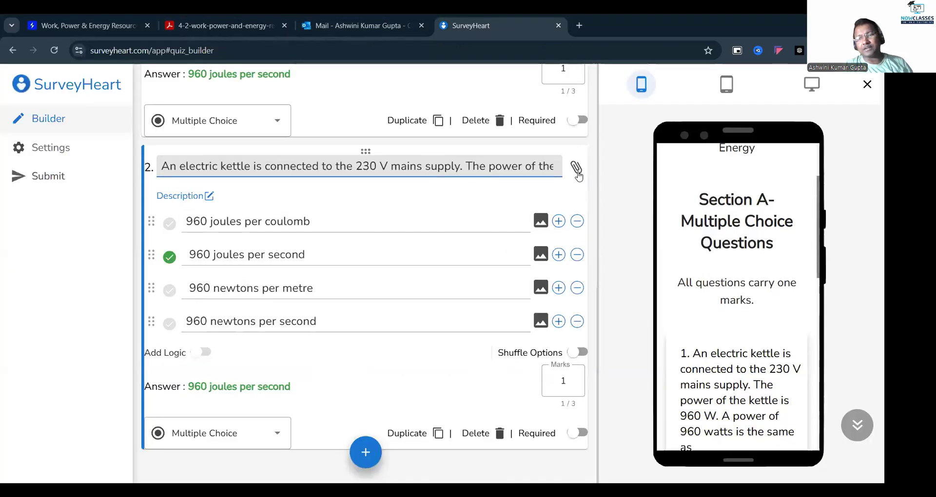
{"action": "left_click", "coordinate": [577, 171]}
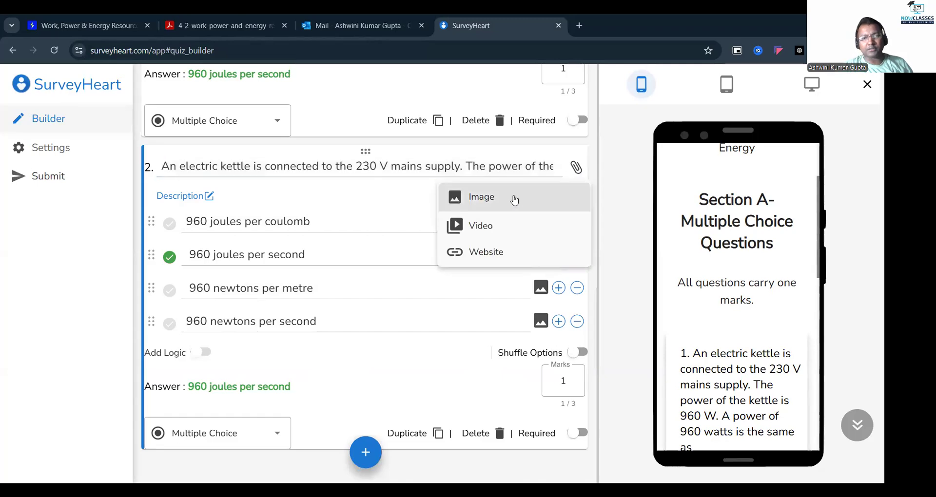
{"action": "left_click", "coordinate": [514, 200]}
{"action": "scroll", "coordinate": [434, 266], "scroll_direction": "down", "scroll_amount": 9}
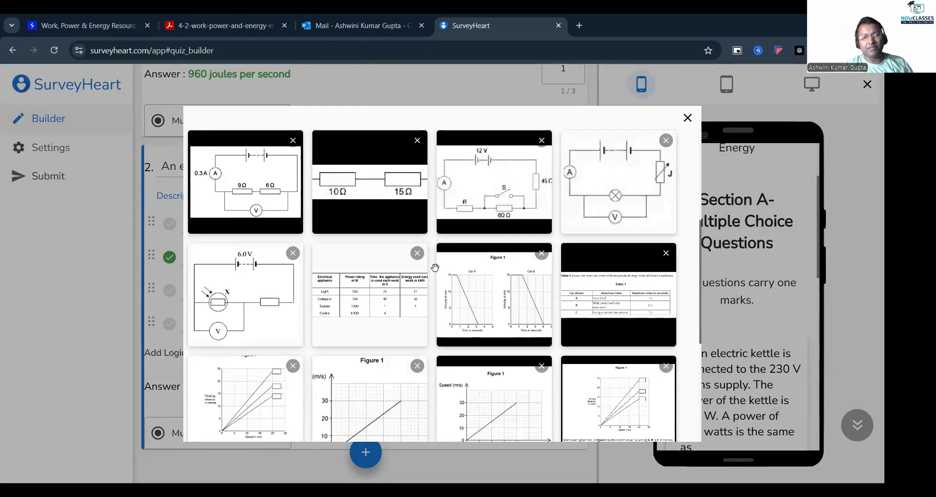
{"action": "scroll", "coordinate": [433, 266], "scroll_direction": "up", "scroll_amount": 10}
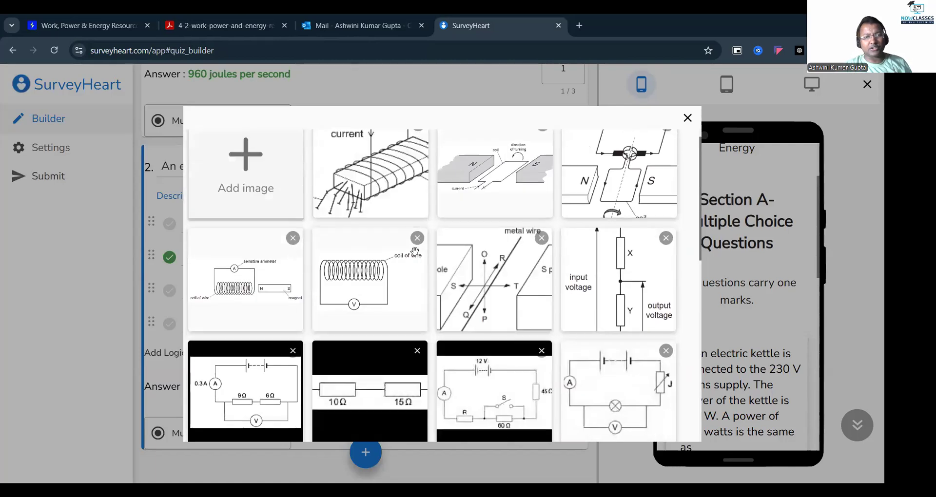
Upload work demo 1.png from Downloads as question 2's image, accept the crop and check it in the phone preview
{"action": "left_click", "coordinate": [261, 211]}
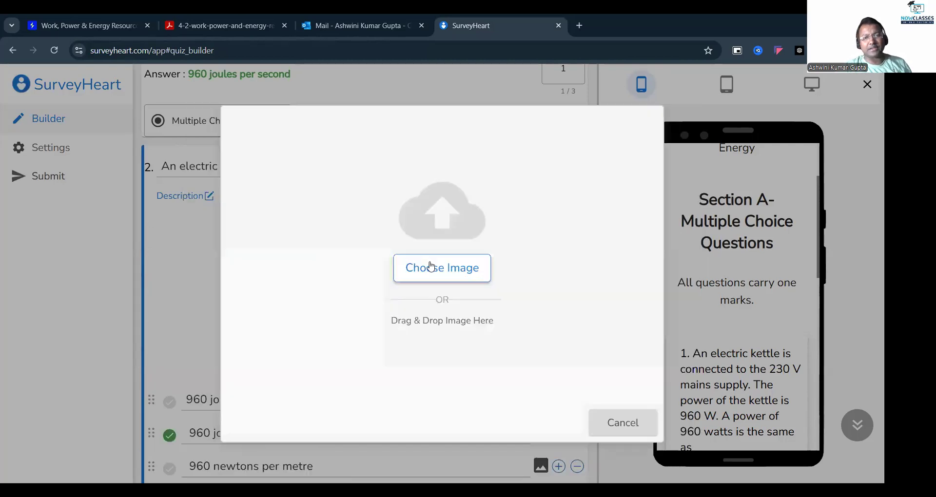
{"action": "left_click", "coordinate": [433, 269]}
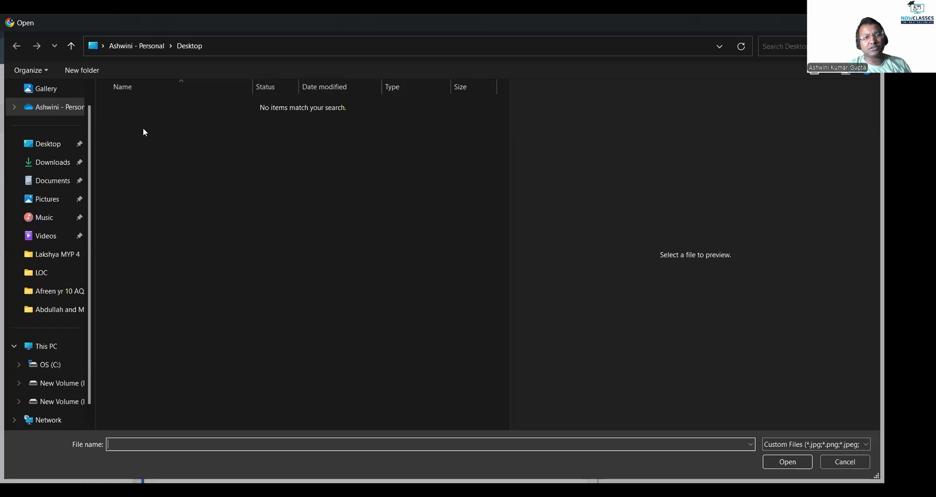
{"action": "left_click", "coordinate": [49, 162]}
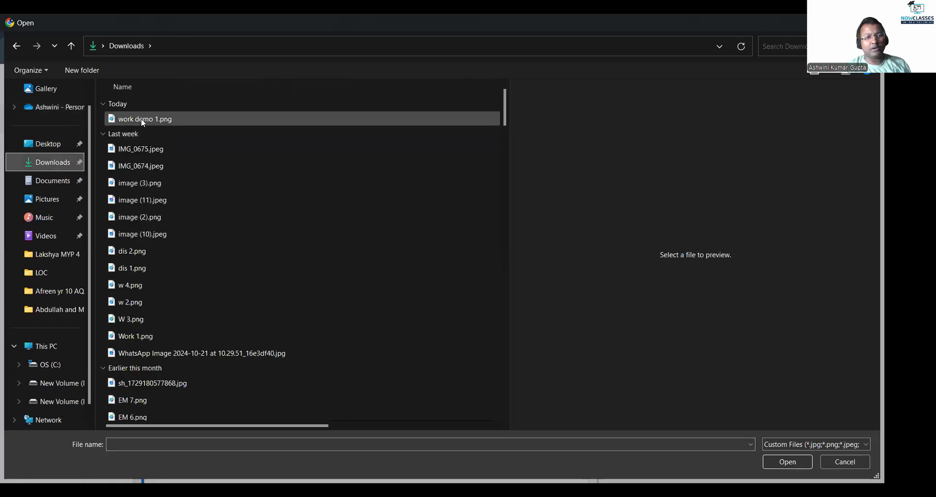
{"action": "left_click", "coordinate": [139, 119]}
{"action": "left_click", "coordinate": [791, 461]}
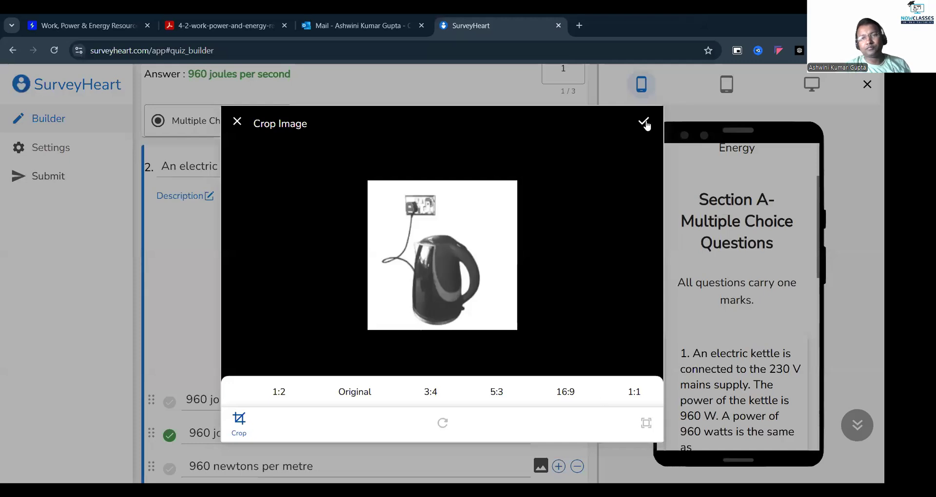
{"action": "left_click", "coordinate": [643, 123]}
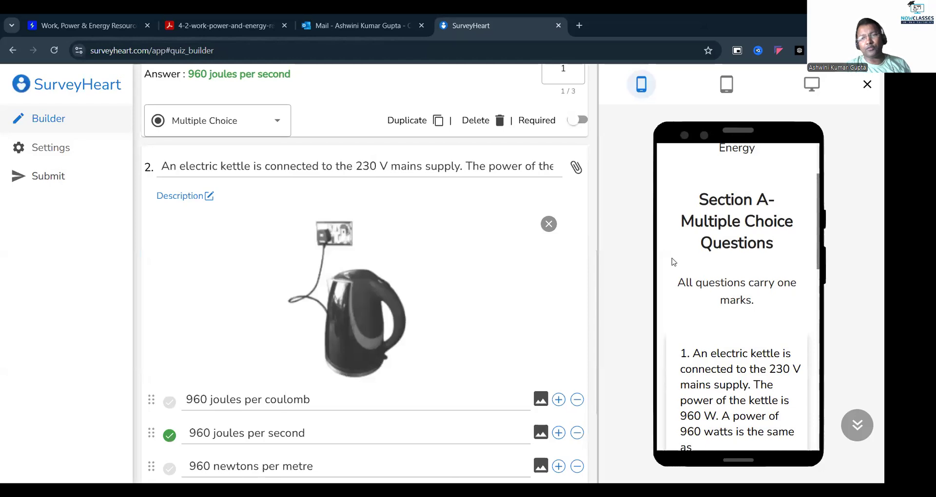
{"action": "scroll", "coordinate": [757, 289], "scroll_direction": "down", "scroll_amount": 1}
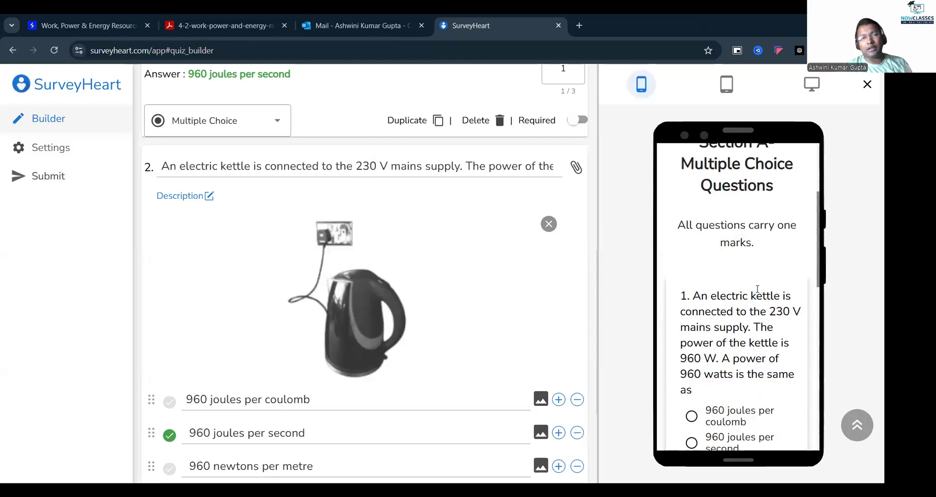
{"action": "scroll", "coordinate": [757, 289], "scroll_direction": "down", "scroll_amount": 5}
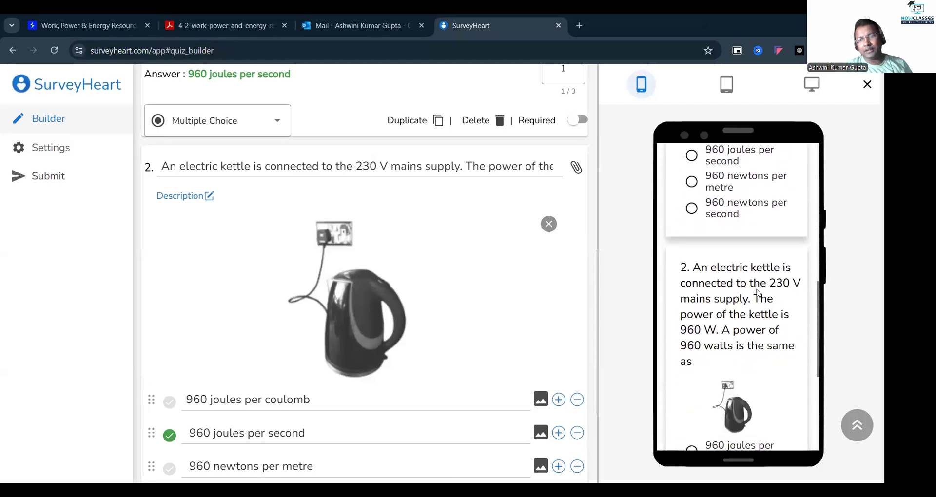
Attach the kettle picture to question 1 and check its placement in the phone preview
{"action": "scroll", "coordinate": [757, 292], "scroll_direction": "down", "scroll_amount": 2}
{"action": "scroll", "coordinate": [757, 294], "scroll_direction": "up", "scroll_amount": 1}
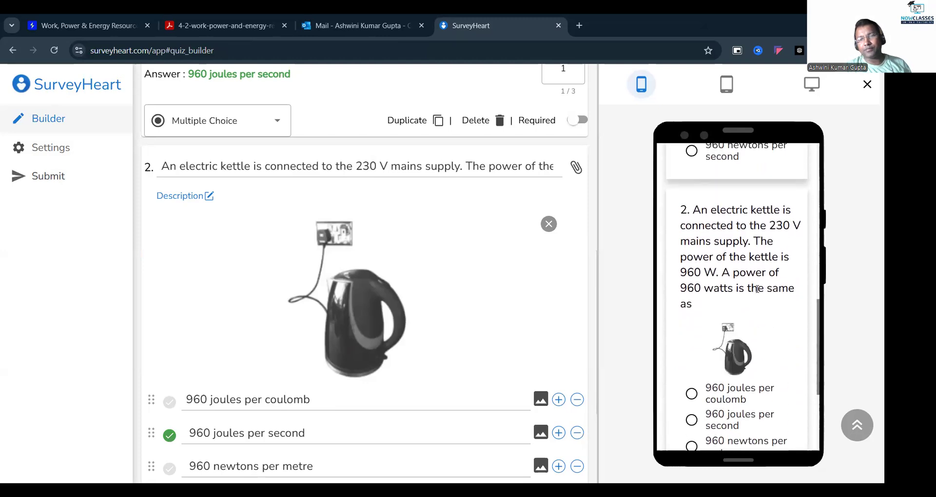
{"action": "scroll", "coordinate": [758, 289], "scroll_direction": "up", "scroll_amount": 3}
{"action": "scroll", "coordinate": [529, 253], "scroll_direction": "up", "scroll_amount": 7}
{"action": "left_click", "coordinate": [576, 258]}
{"action": "left_click", "coordinate": [489, 290]}
{"action": "scroll", "coordinate": [385, 312], "scroll_direction": "down", "scroll_amount": 10}
{"action": "left_click", "coordinate": [490, 384]}
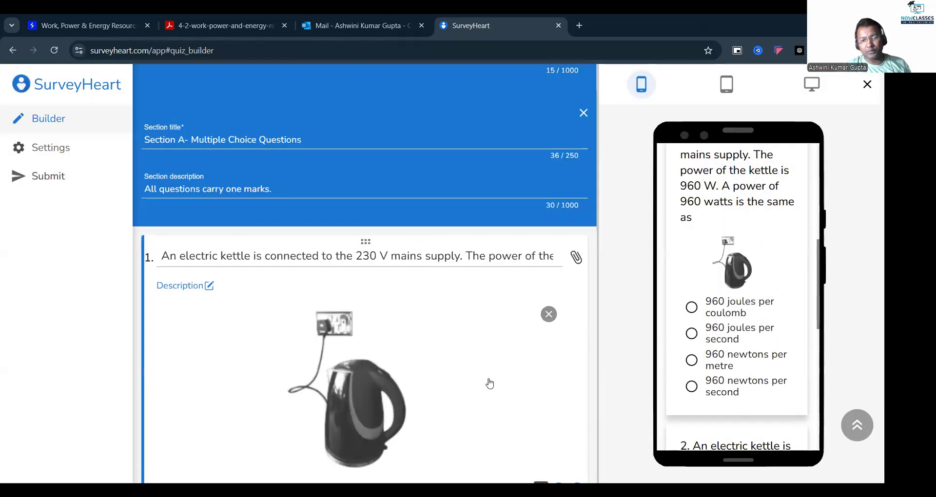
Remove the kettle picture from question 2 and check both questions in the phone preview
{"action": "scroll", "coordinate": [543, 335], "scroll_direction": "down", "scroll_amount": 10}
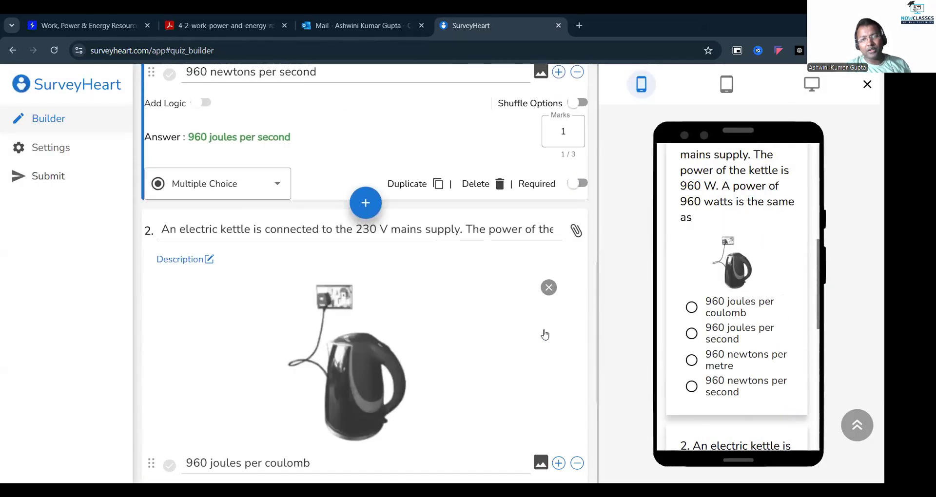
{"action": "left_click", "coordinate": [549, 288]}
{"action": "scroll", "coordinate": [692, 315], "scroll_direction": "up", "scroll_amount": 3}
{"action": "scroll", "coordinate": [720, 316], "scroll_direction": "up", "scroll_amount": 3}
{"action": "scroll", "coordinate": [720, 316], "scroll_direction": "down", "scroll_amount": 5}
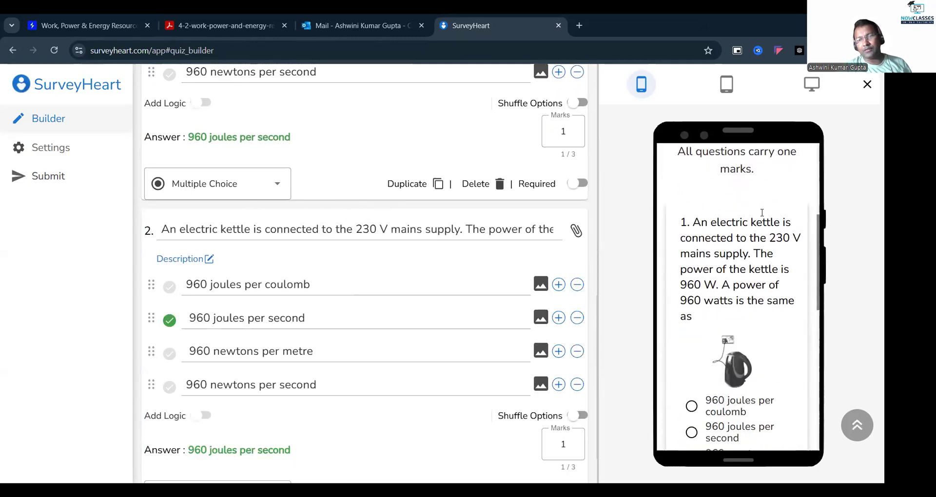
Switch the quiz preview to desktop view, get past the participant details form and examine both questions
{"action": "left_click", "coordinate": [812, 84]}
{"action": "left_click", "coordinate": [742, 363]}
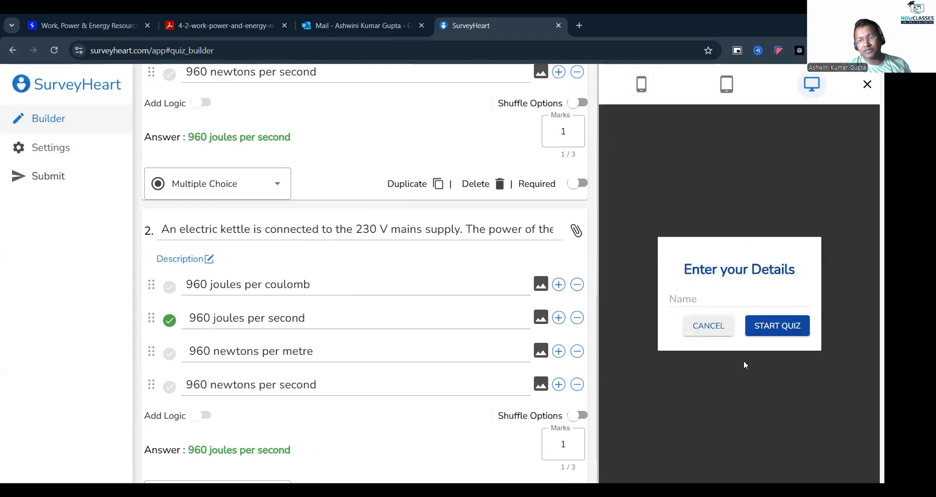
{"action": "left_click", "coordinate": [706, 301]}
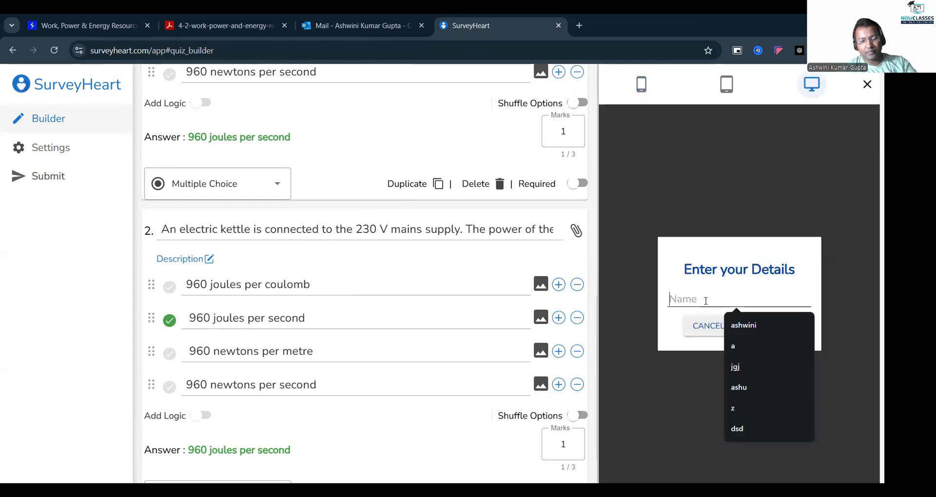
{"action": "left_click", "coordinate": [791, 327]}
{"action": "left_click", "coordinate": [790, 327]}
{"action": "scroll", "coordinate": [754, 302], "scroll_direction": "down", "scroll_amount": 8}
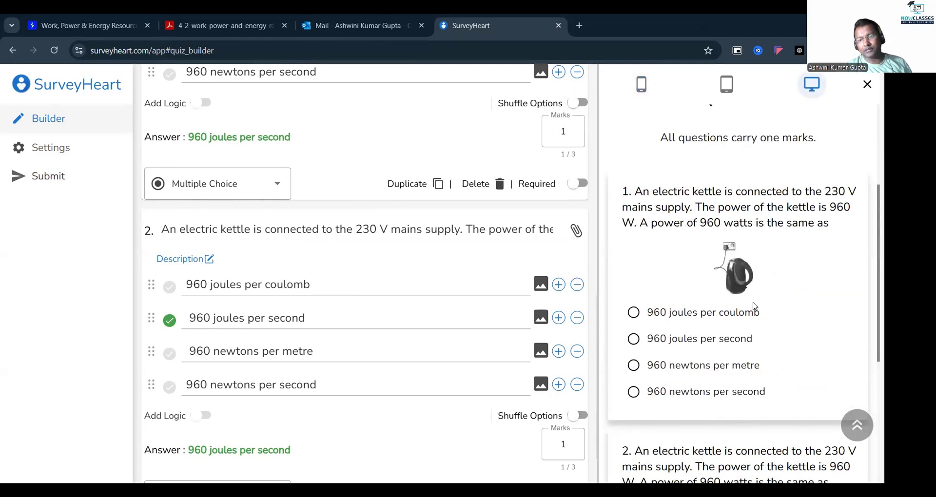
{"action": "scroll", "coordinate": [754, 302], "scroll_direction": "down", "scroll_amount": 1}
{"action": "scroll", "coordinate": [507, 264], "scroll_direction": "down", "scroll_amount": 2}
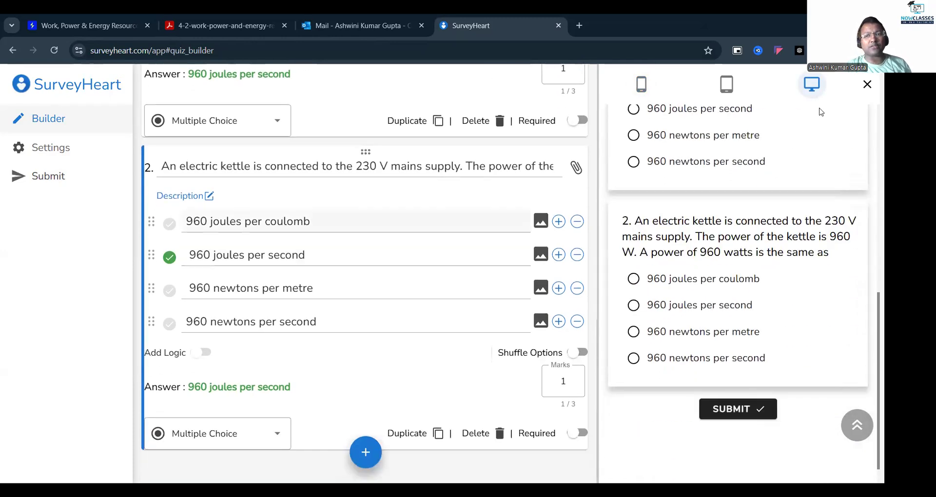
Replace question 2's text with "When a book from a low shelf is placed on a higher shelf, the book gains" copied from the PDF
{"action": "key", "text": "ctrl+2"}
{"action": "scroll", "coordinate": [458, 311], "scroll_direction": "down", "scroll_amount": 5}
{"action": "scroll", "coordinate": [457, 310], "scroll_direction": "up", "scroll_amount": 2}
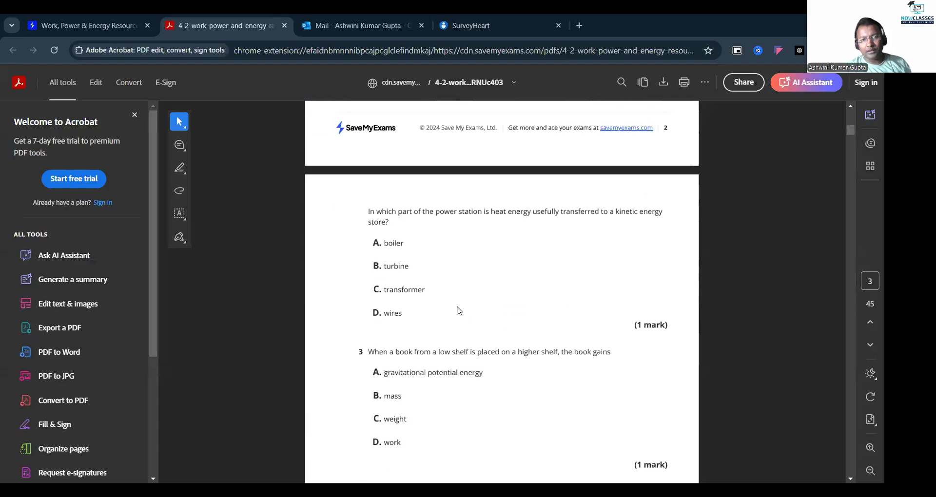
{"action": "scroll", "coordinate": [458, 322], "scroll_direction": "down", "scroll_amount": 3}
{"action": "left_click_drag", "start_coordinate": [370, 239], "coordinate": [619, 236]}
{"action": "key", "text": "ctrl+c"}
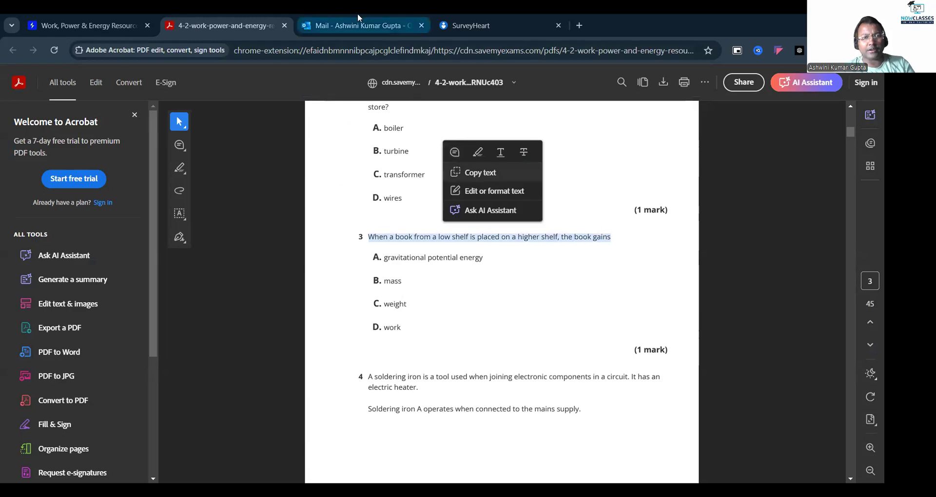
{"action": "left_click", "coordinate": [469, 25]}
{"action": "double_click", "coordinate": [230, 166]}
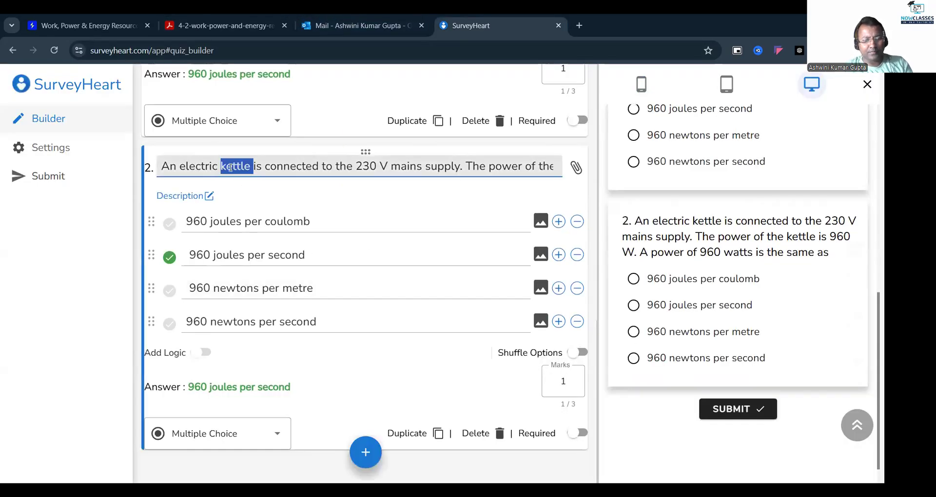
{"action": "triple_click", "coordinate": [230, 167]}
{"action": "key", "text": "ctrl+v"}
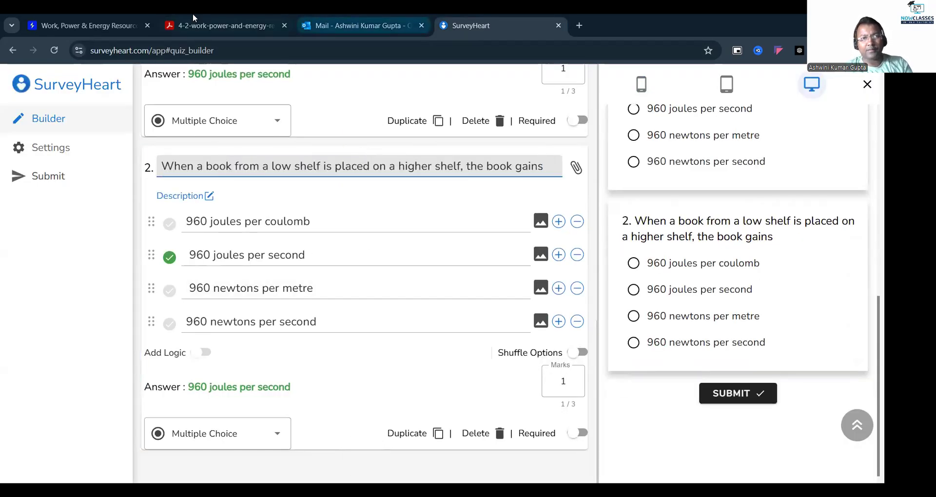
Replace question 2's first option with "gravitational potential energy" copied from option A of the PDF's question 3
{"action": "left_click", "coordinate": [225, 26]}
{"action": "left_click_drag", "start_coordinate": [385, 258], "coordinate": [541, 259]}
{"action": "key", "text": "ctrl+c"}
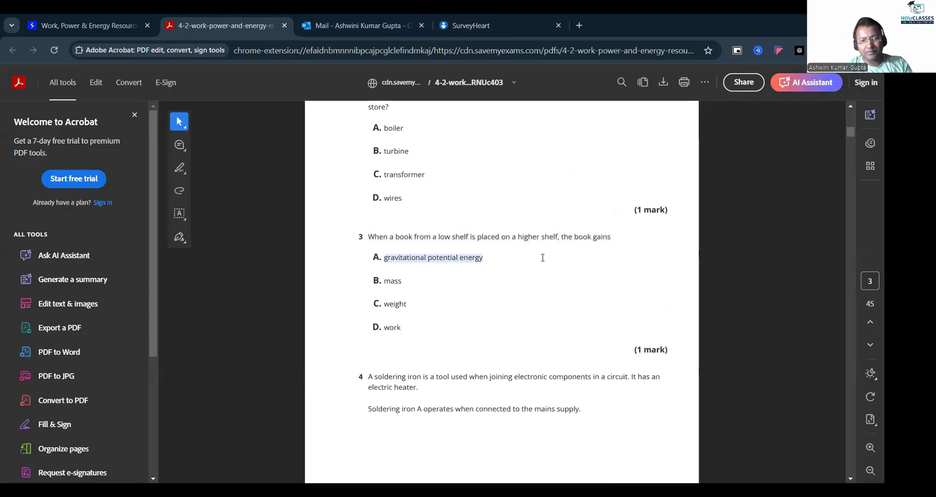
{"action": "left_click", "coordinate": [485, 22]}
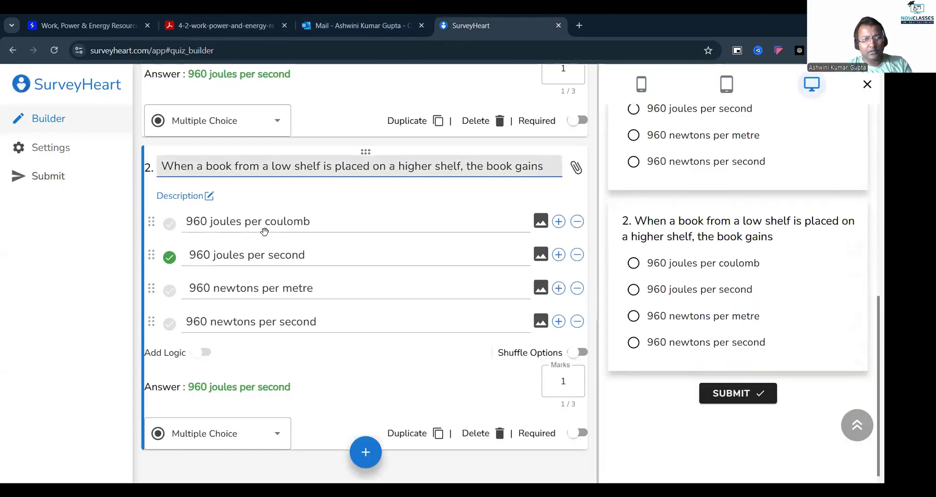
{"action": "triple_click", "coordinate": [266, 226]}
{"action": "key", "text": "ctrl+v"}
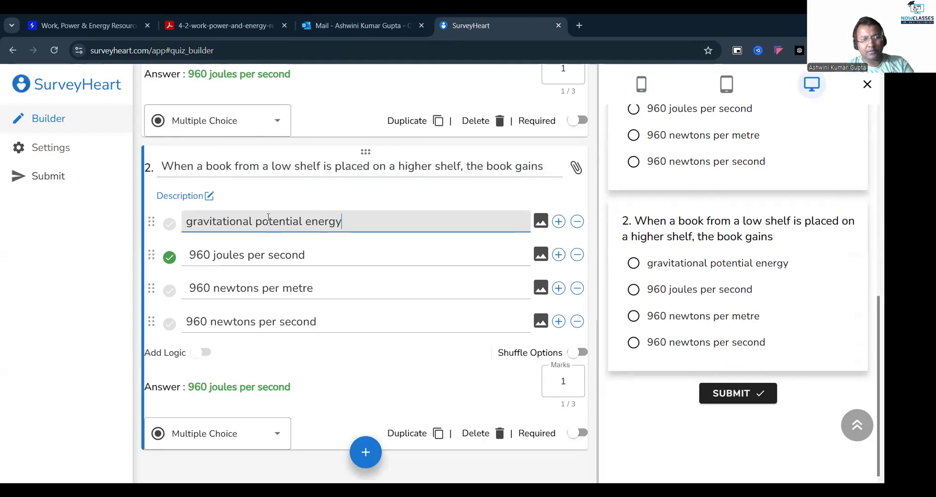
Replace question 2's second option with "mass" copied from option B of the PDF's question 3
{"action": "left_click", "coordinate": [224, 26]}
{"action": "left_click_drag", "start_coordinate": [385, 283], "coordinate": [403, 281]}
{"action": "left_click", "coordinate": [525, 25]}
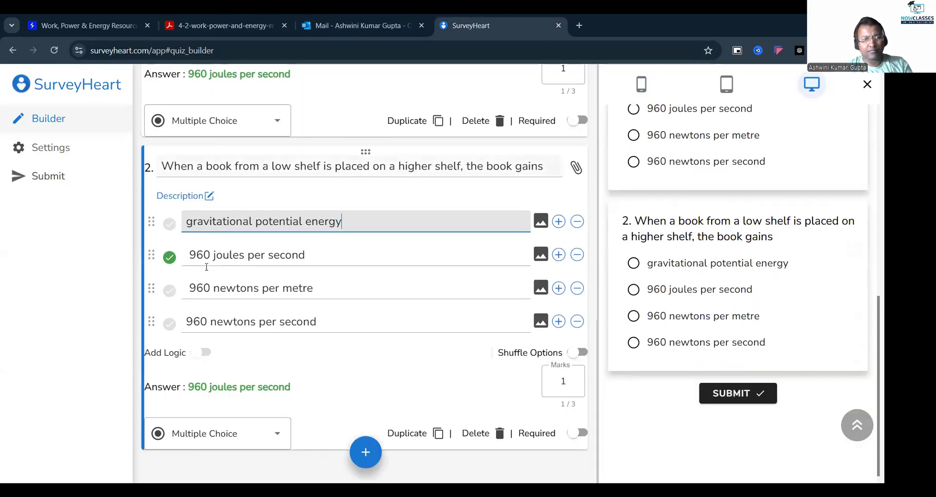
{"action": "triple_click", "coordinate": [205, 257]}
{"action": "type", "text": "960 joules per second"}
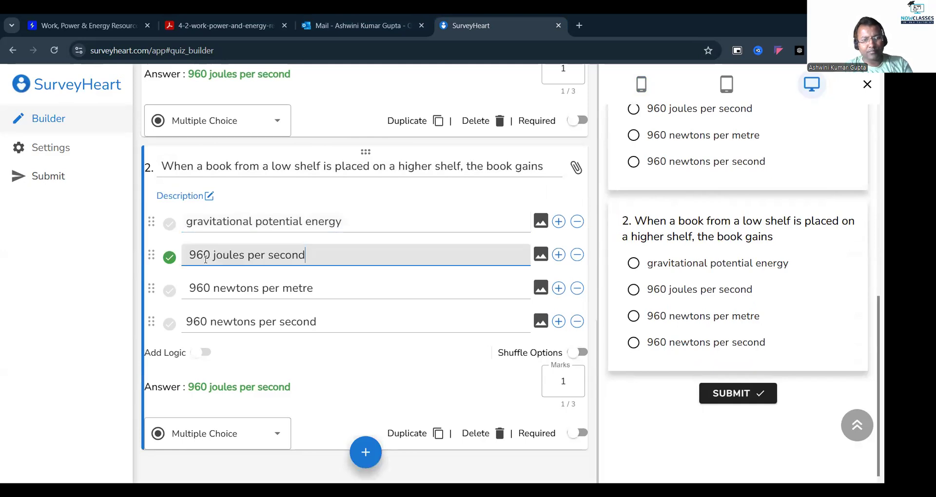
{"action": "type", "text": "960 joules per second"}
{"action": "key", "text": "ctrl+z"}
{"action": "key", "text": "ctrl+z"}
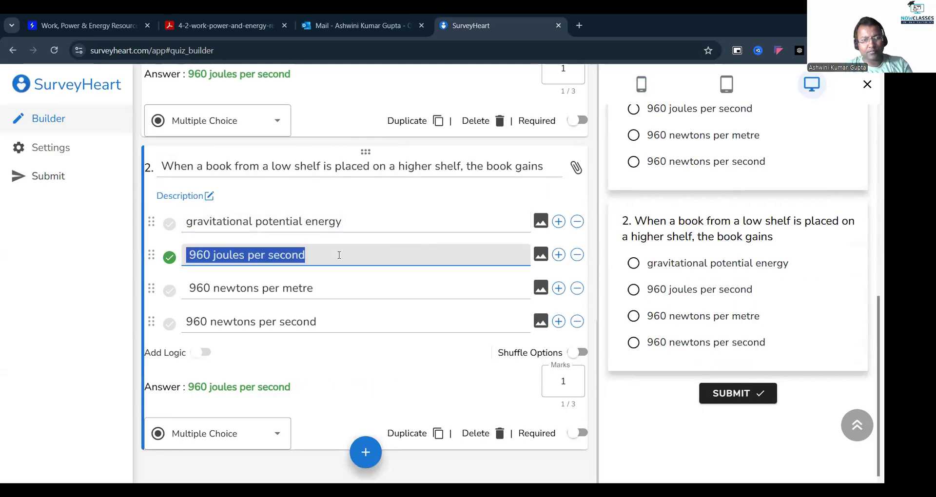
{"action": "left_click", "coordinate": [224, 25]}
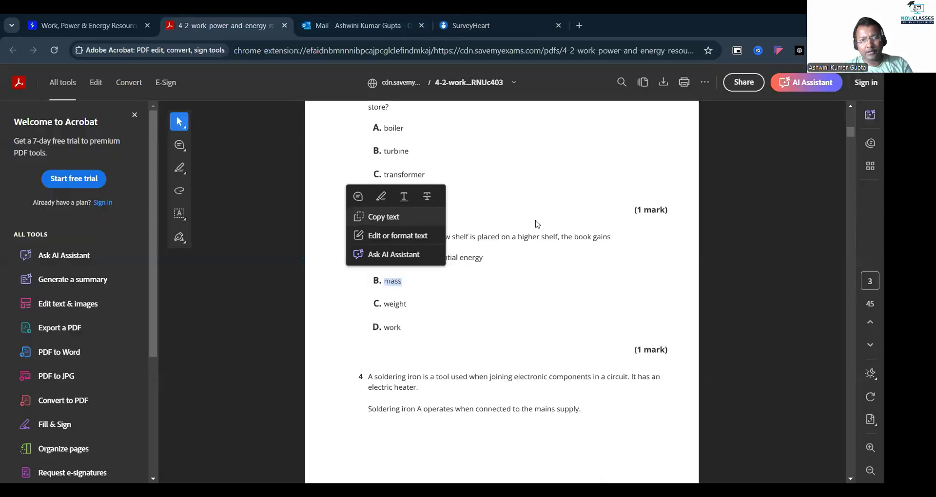
{"action": "left_click", "coordinate": [383, 217]}
{"action": "left_click", "coordinate": [501, 19]}
{"action": "key", "text": "ctrl+v"}
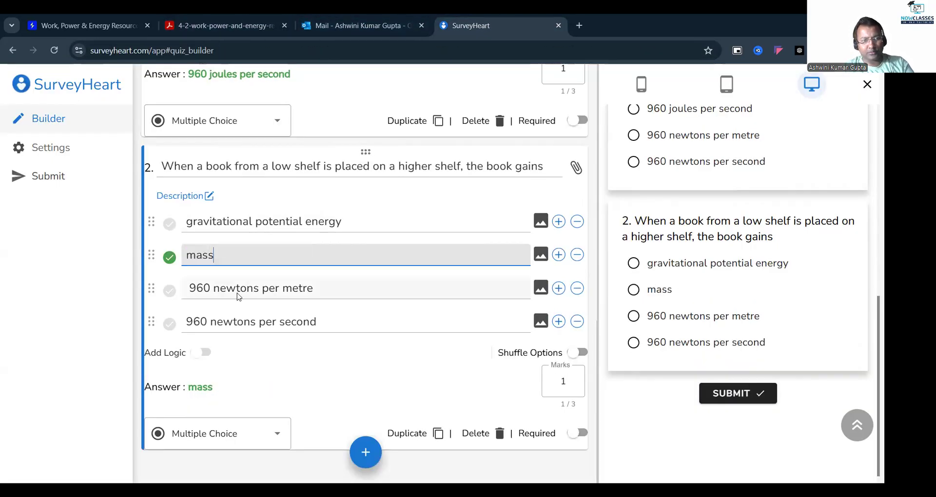
Consult option C of the PDF's question 3 and change question 2's third option to "Weight"
{"action": "left_click", "coordinate": [224, 25]}
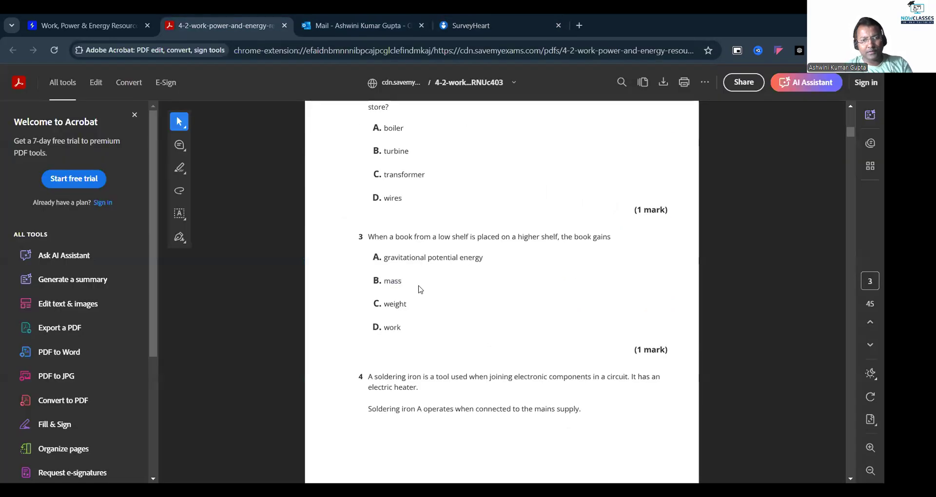
{"action": "double_click", "coordinate": [393, 305]}
{"action": "left_click", "coordinate": [470, 25]}
{"action": "left_click", "coordinate": [299, 291]}
{"action": "left_click_drag", "start_coordinate": [314, 289], "coordinate": [149, 291]}
{"action": "type", "text": "Weright"}
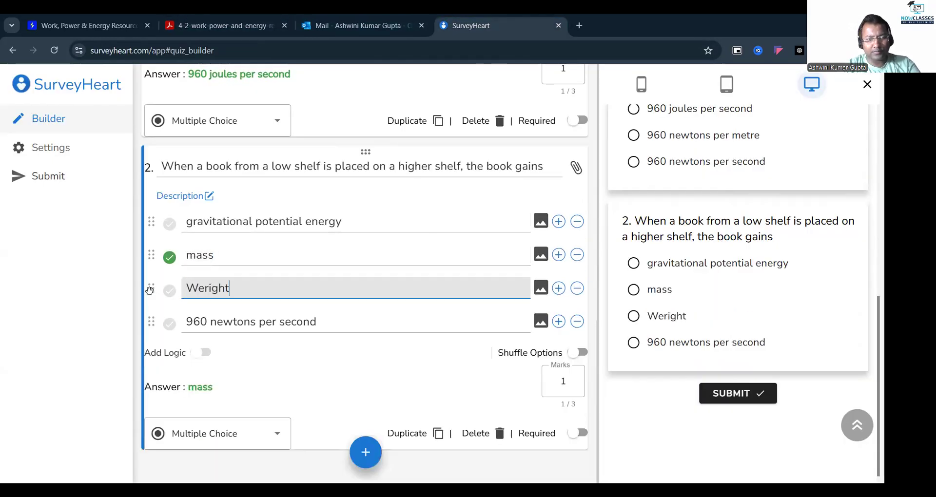
{"action": "key", "text": "BackSpace"}
{"action": "key", "text": "BackSpace"}
{"action": "key", "text": "BackSpace"}
{"action": "key", "text": "BackSpace"}
{"action": "key", "text": "BackSpace"}
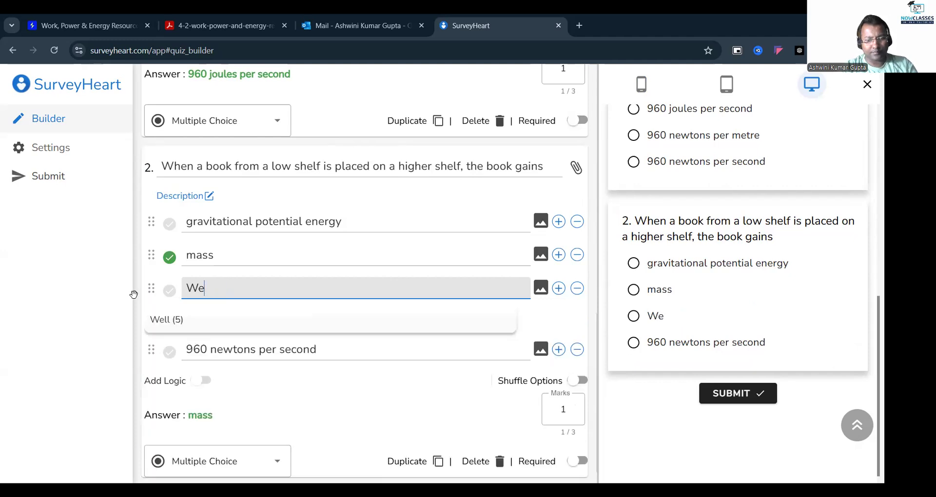
{"action": "type", "text": "ight"}
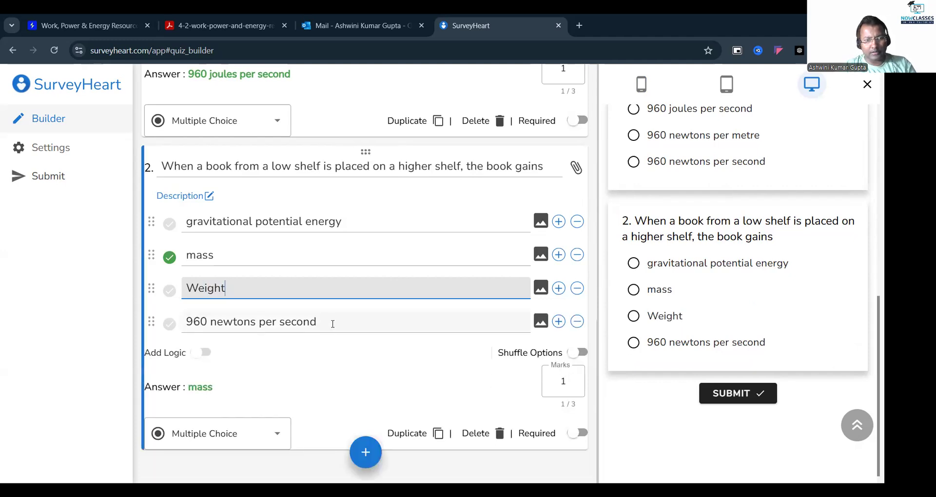
Change question 2's fourth option to "Work"
{"action": "left_click_drag", "start_coordinate": [315, 323], "coordinate": [126, 336]}
{"action": "type", "text": "Wro"}
{"action": "key", "text": "BackSpace"}
{"action": "key", "text": "BackSpace"}
{"action": "type", "text": "ork"}
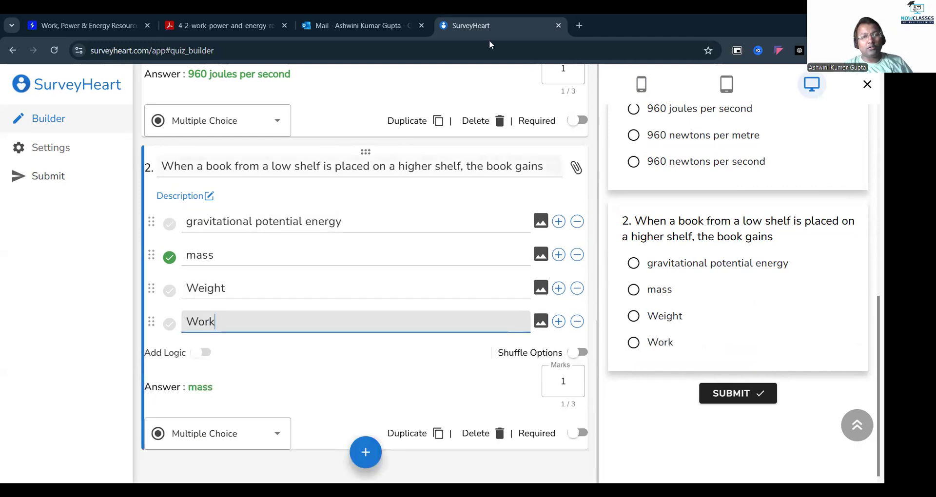
Recheck the question in the PDF, then mark "gravitational potential energy" as question 2's correct answer in SurveyHeart
{"action": "left_click", "coordinate": [217, 20]}
{"action": "left_click", "coordinate": [516, 293]}
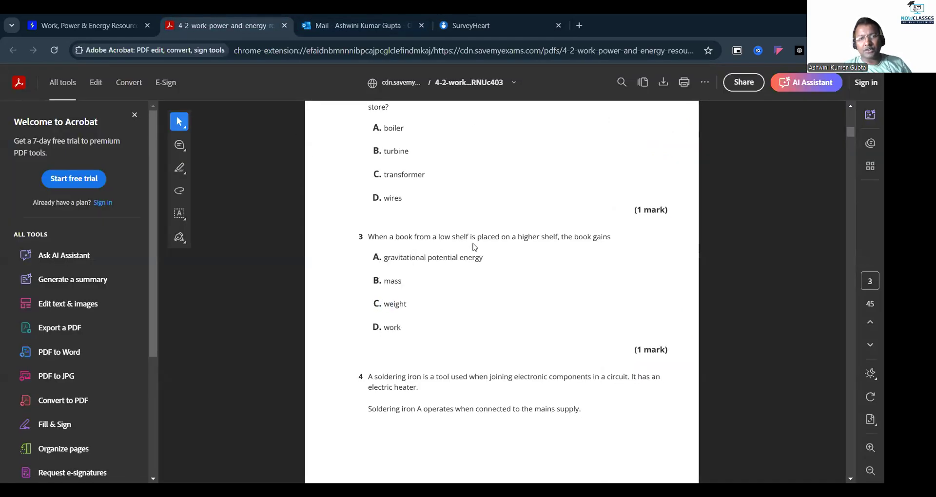
{"action": "left_click", "coordinate": [468, 25]}
{"action": "left_click", "coordinate": [169, 227]}
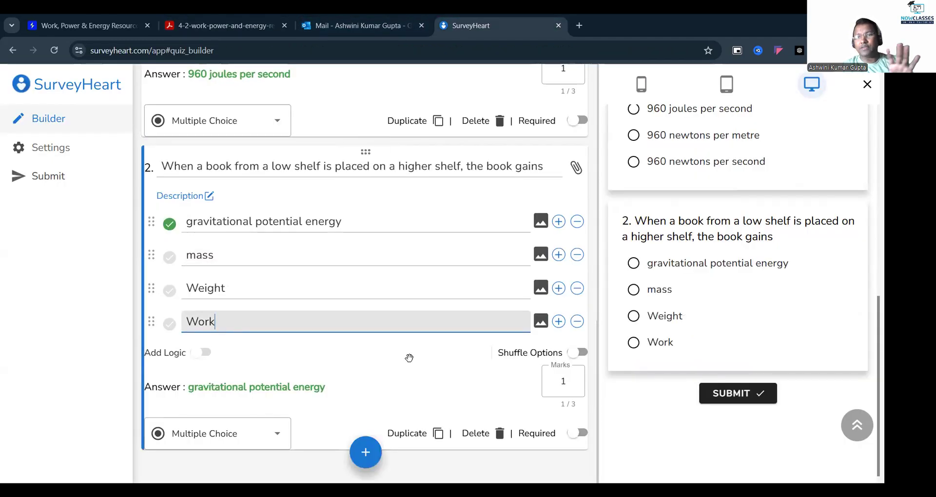
{"action": "scroll", "coordinate": [417, 351], "scroll_direction": "up", "scroll_amount": 5}
{"action": "scroll", "coordinate": [417, 350], "scroll_direction": "down", "scroll_amount": 4}
{"action": "scroll", "coordinate": [418, 349], "scroll_direction": "down", "scroll_amount": 1}
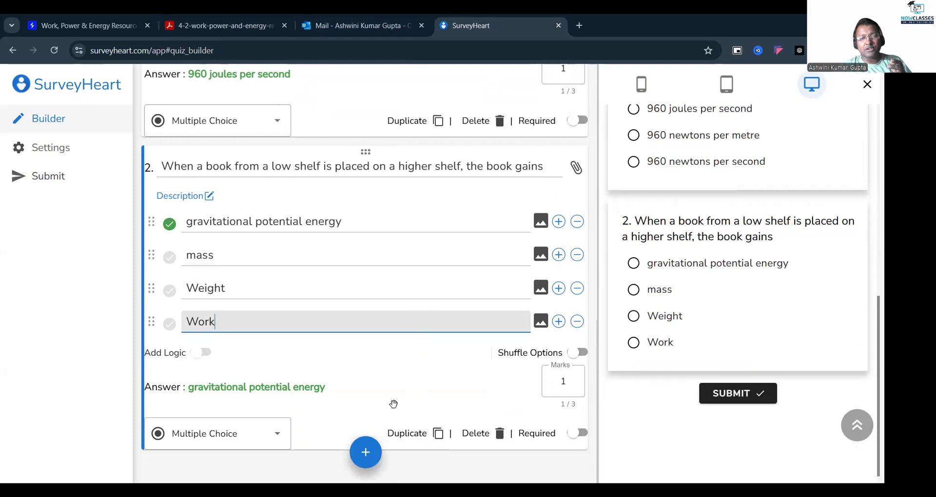
Add a new section after question 2 and title it "Section B- Short Answer Type"
{"action": "left_click", "coordinate": [365, 452]}
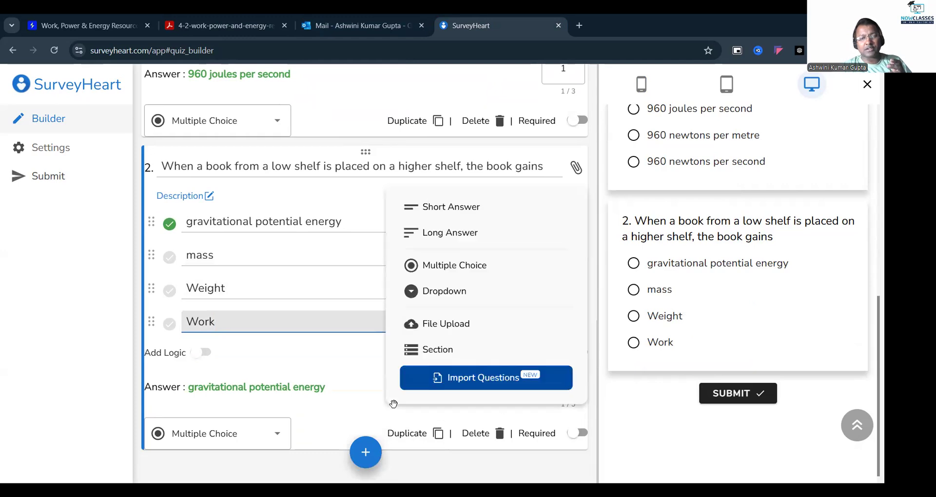
{"action": "left_click", "coordinate": [447, 349]}
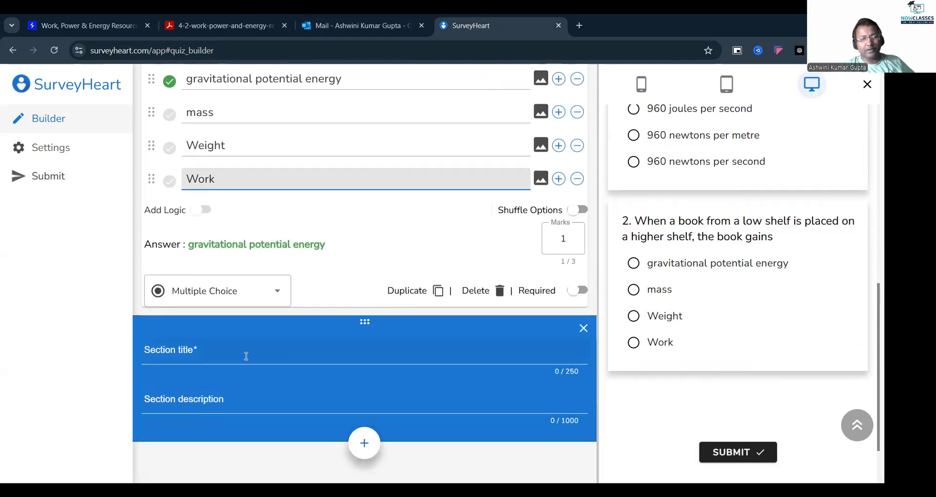
{"action": "left_click", "coordinate": [246, 356]}
{"action": "type", "text": "Sect"}
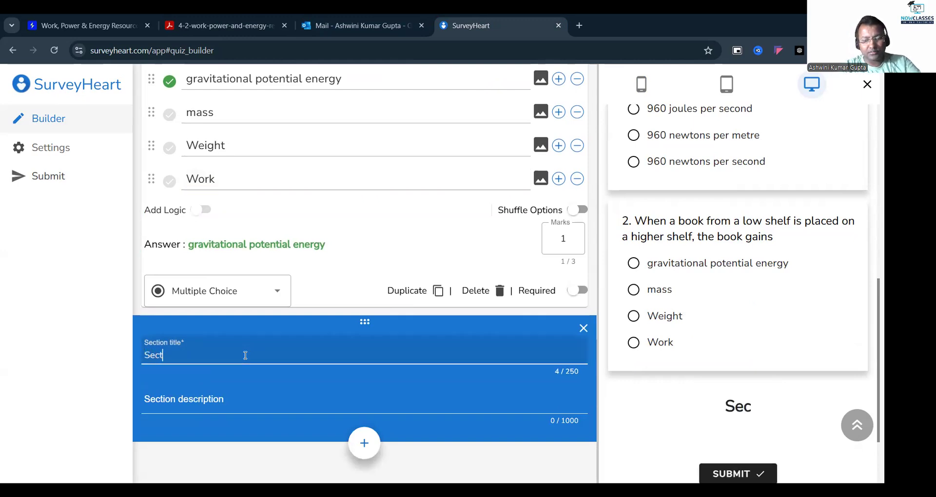
{"action": "type", "text": "ion B"}
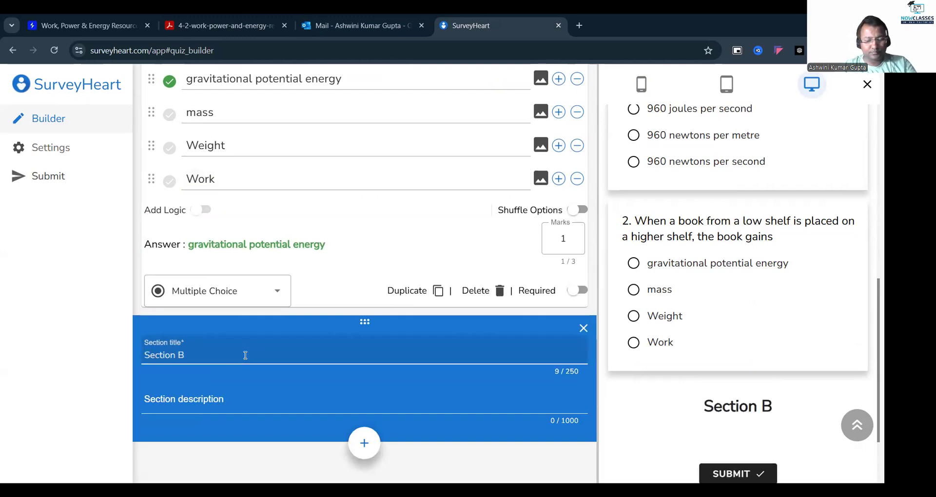
{"action": "type", "text": "- Shor"}
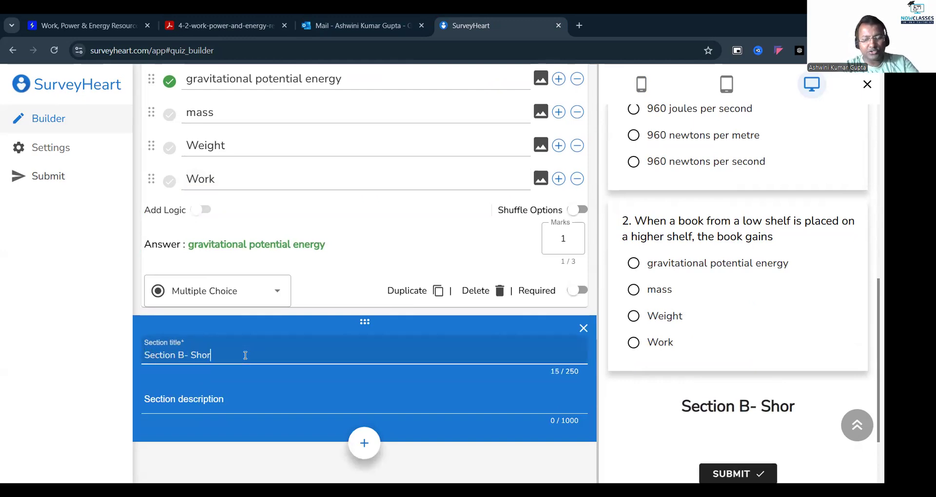
{"action": "type", "text": "t Answer "}
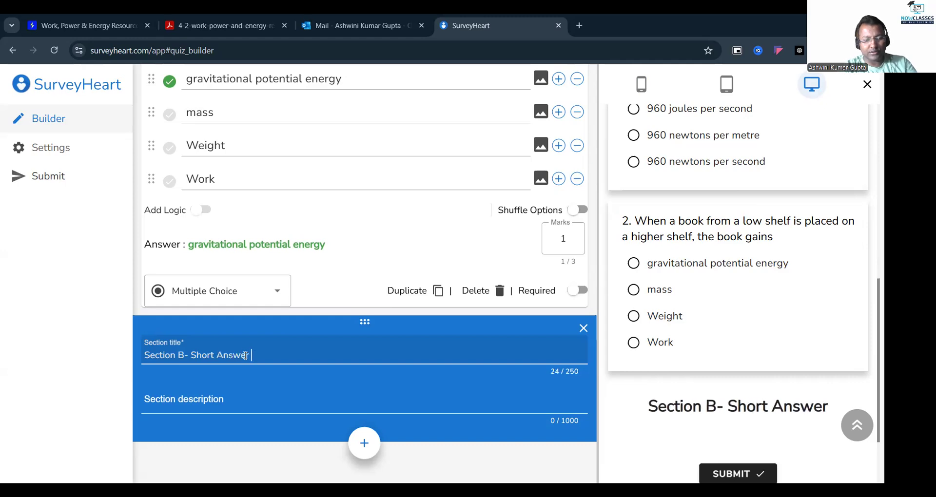
{"action": "type", "text": "Type"}
Set Section B's description to "All questions carry 2 marks"
{"action": "left_click", "coordinate": [221, 400]}
{"action": "type", "text": "All"}
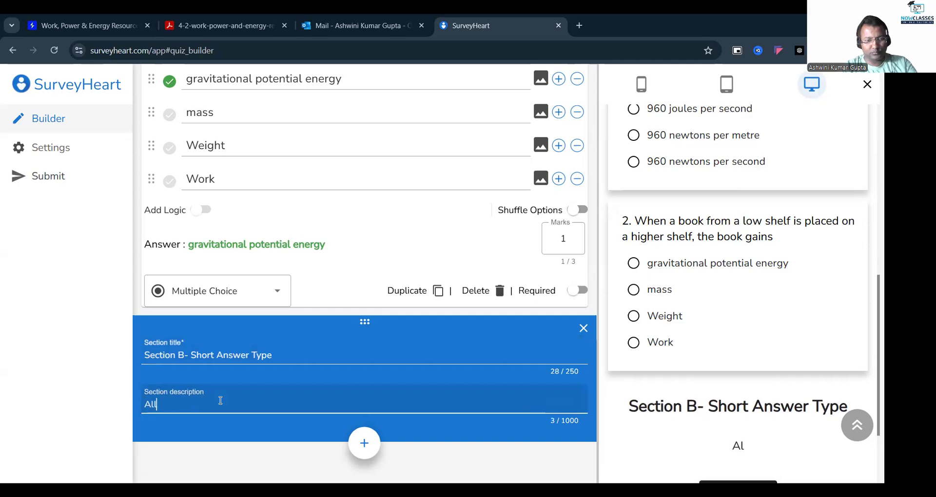
{"action": "type", "text": " questio"}
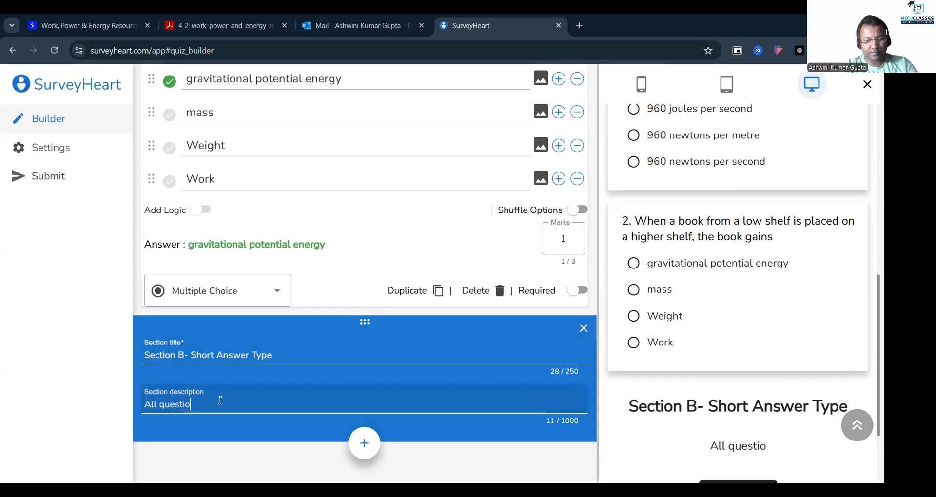
{"action": "type", "text": "ns carry 2 marks"}
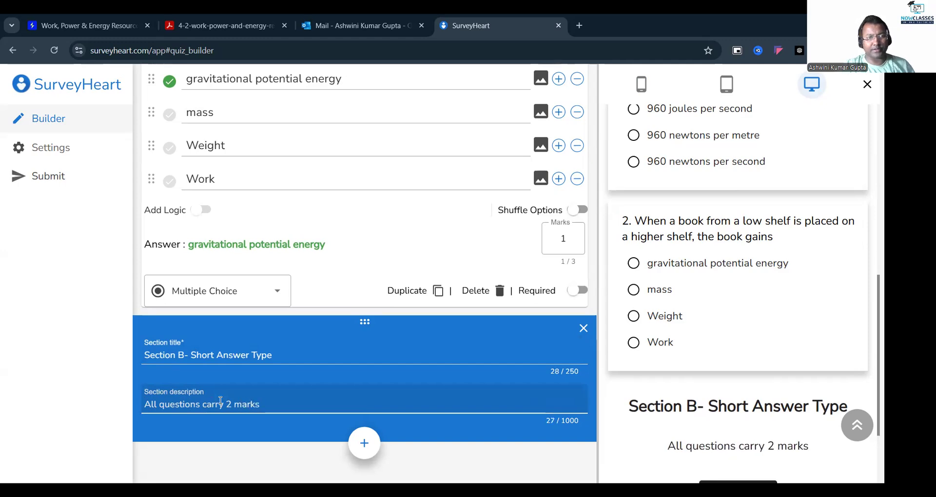
Add a short-answer question 3 under Section B, and copy question 5(b), "Name another renewable resource.", from the Save My Exams PDF
{"action": "left_click", "coordinate": [364, 441]}
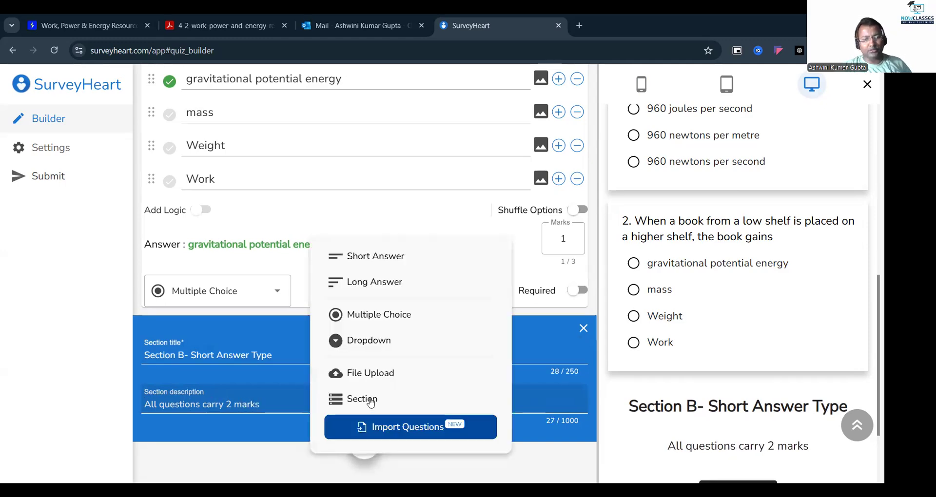
{"action": "left_click", "coordinate": [363, 266]}
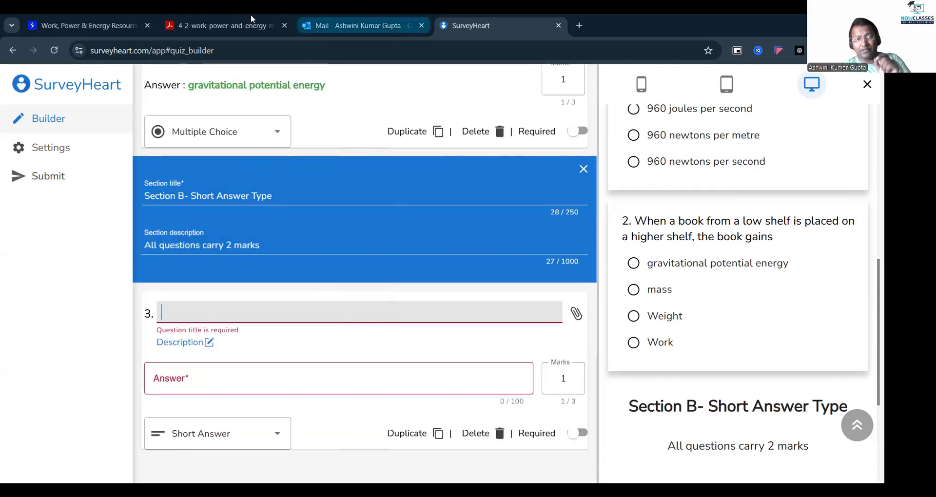
{"action": "left_click", "coordinate": [235, 19]}
{"action": "scroll", "coordinate": [402, 268], "scroll_direction": "down", "scroll_amount": 7}
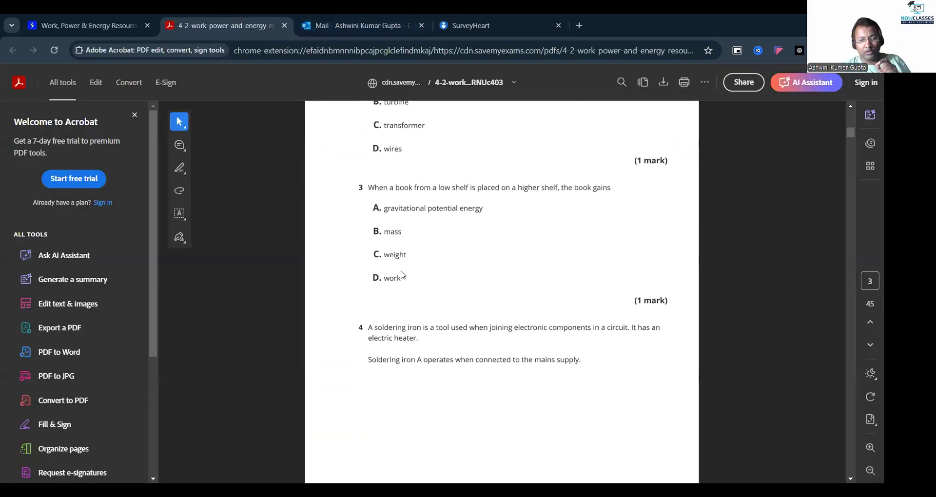
{"action": "scroll", "coordinate": [403, 275], "scroll_direction": "down", "scroll_amount": 5}
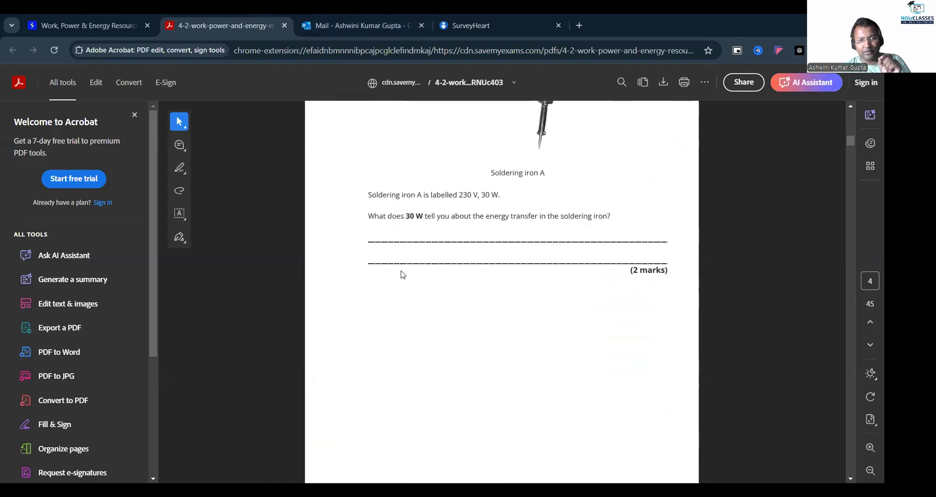
{"action": "scroll", "coordinate": [403, 274], "scroll_direction": "down", "scroll_amount": 8}
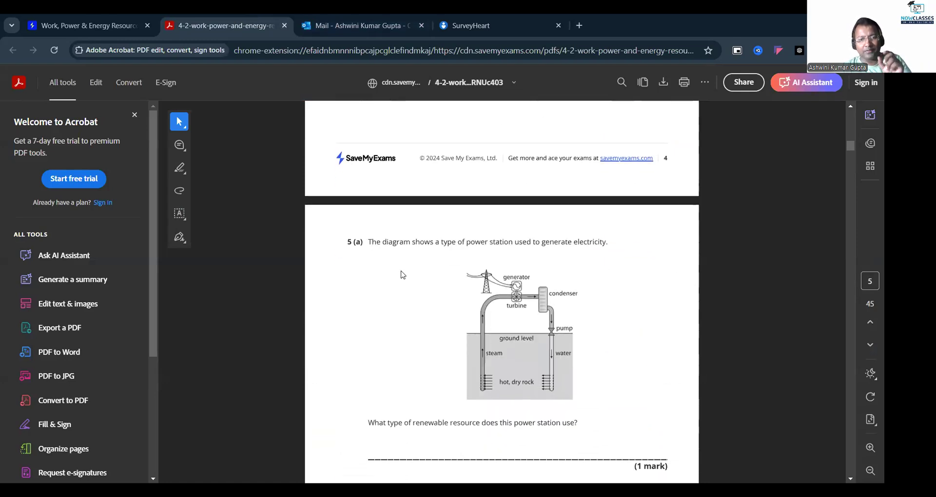
{"action": "scroll", "coordinate": [403, 275], "scroll_direction": "down", "scroll_amount": 1}
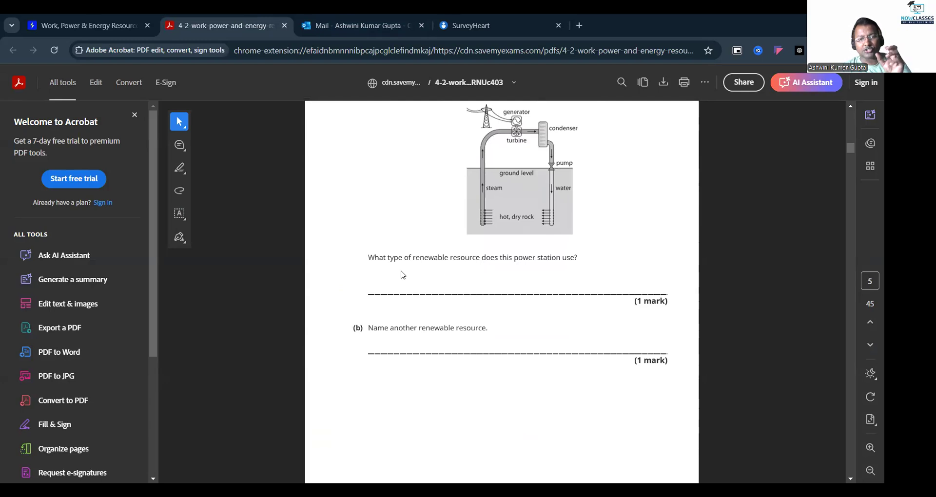
{"action": "left_click_drag", "start_coordinate": [370, 328], "coordinate": [500, 332]}
{"action": "key", "text": "ctrl+c"}
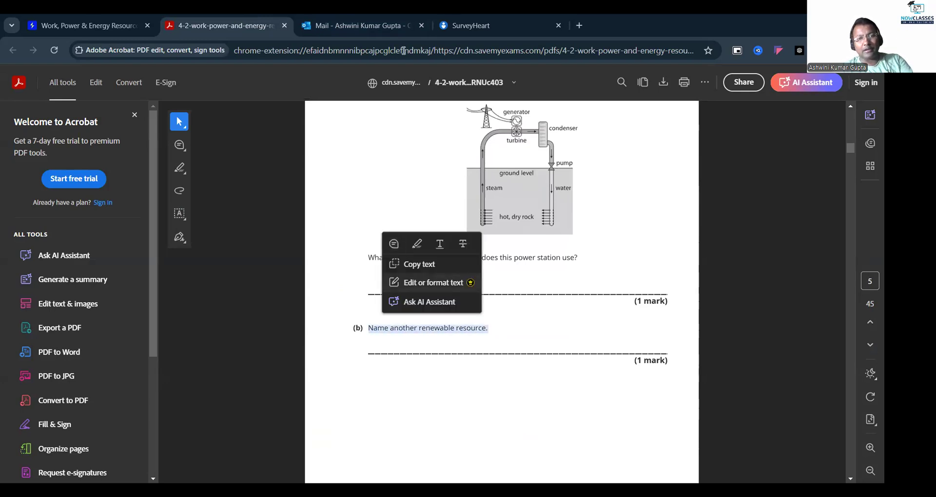
Paste the copied text as question 3's title in SurveyHeart and reword it to "Name two renewable resource."
{"action": "left_click", "coordinate": [466, 22]}
{"action": "left_click", "coordinate": [199, 314]}
{"action": "key", "text": "ctrl+v"}
{"action": "left_click_drag", "start_coordinate": [239, 314], "coordinate": [196, 314]}
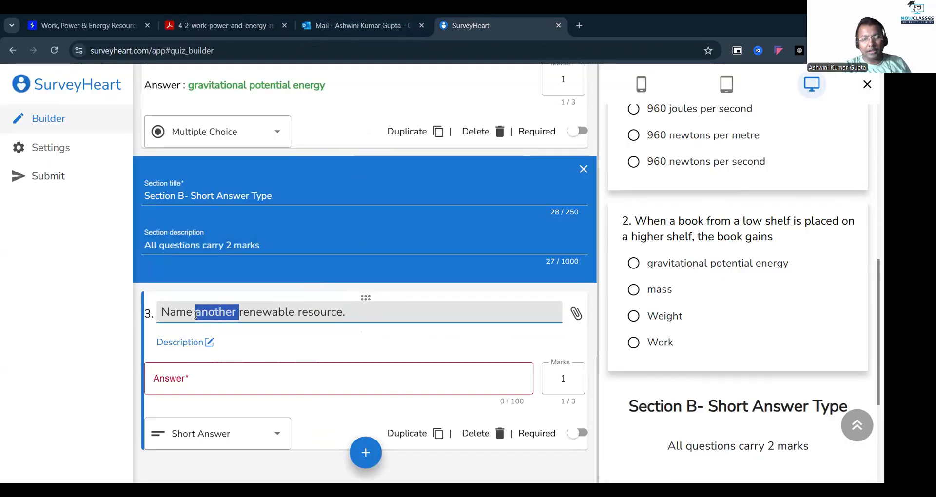
{"action": "key", "text": "BackSpace"}
{"action": "type", "text": "two"}
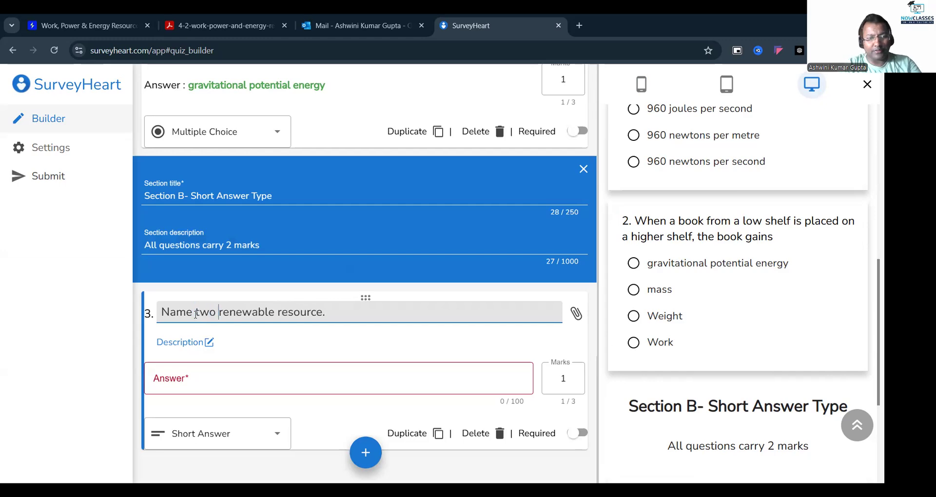
Set question 3's answer to "Solar energy, Geo thermal Energy" and its marks to 2
{"action": "left_click", "coordinate": [185, 383]}
{"action": "type", "text": "Solar energy,"}
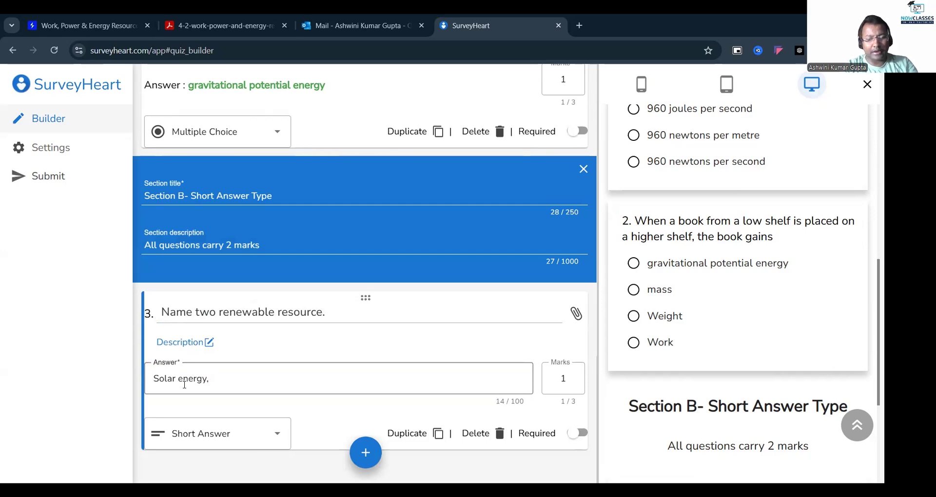
{"action": "type", "text": "thermal Energy"}
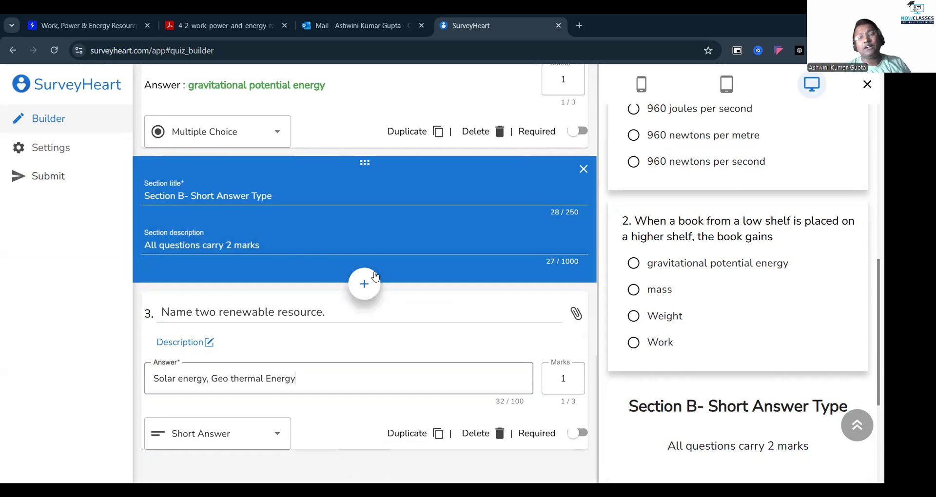
{"action": "double_click", "coordinate": [551, 383]}
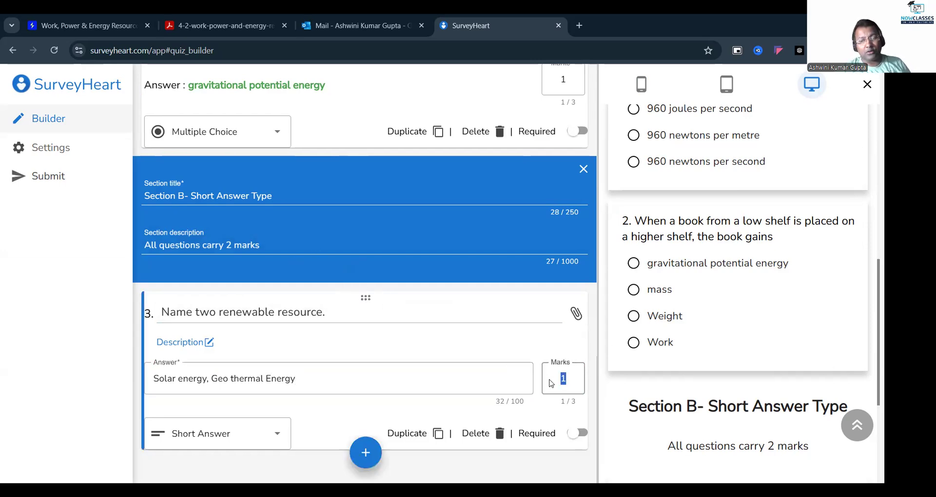
{"action": "type", "text": "2"}
{"action": "left_click", "coordinate": [468, 371]}
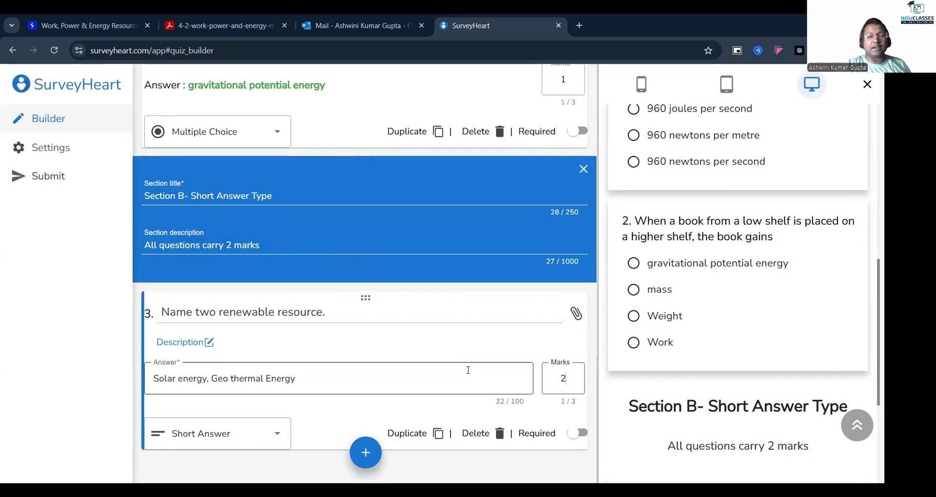
{"action": "key", "text": "Tab"}
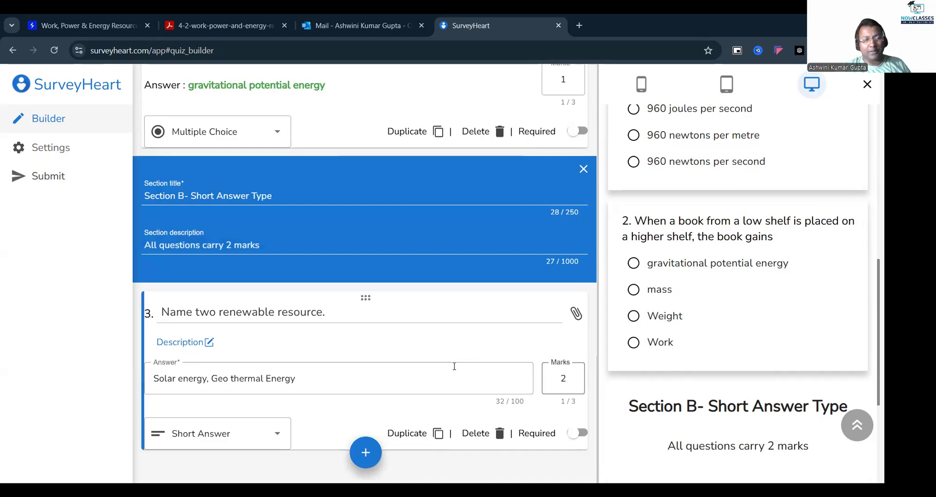
Add a short-answer question 4, and copy "State the equation linking work done, force and distance moved." from the PDF's medium question 2(a)(i)
{"action": "left_click", "coordinate": [366, 453]}
{"action": "left_click", "coordinate": [446, 209]}
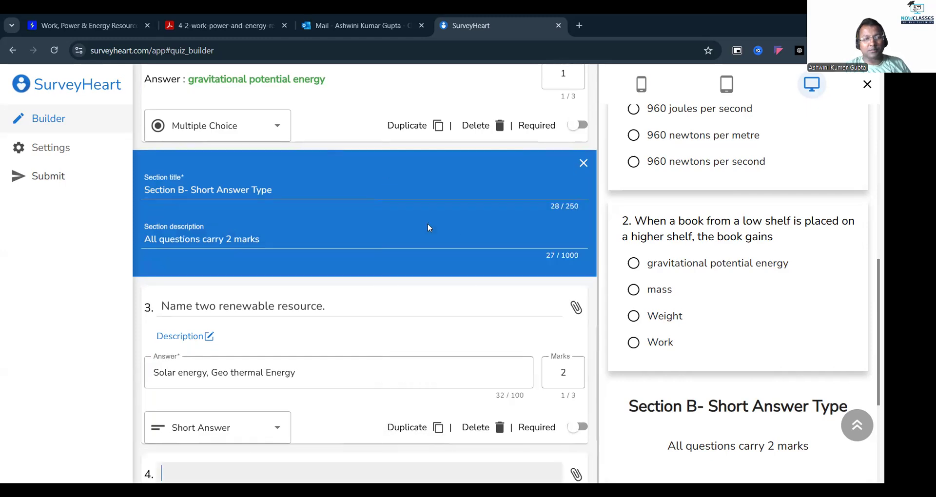
{"action": "left_click", "coordinate": [291, 28]}
{"action": "scroll", "coordinate": [491, 379], "scroll_direction": "down", "scroll_amount": 5}
{"action": "scroll", "coordinate": [491, 378], "scroll_direction": "down", "scroll_amount": 2}
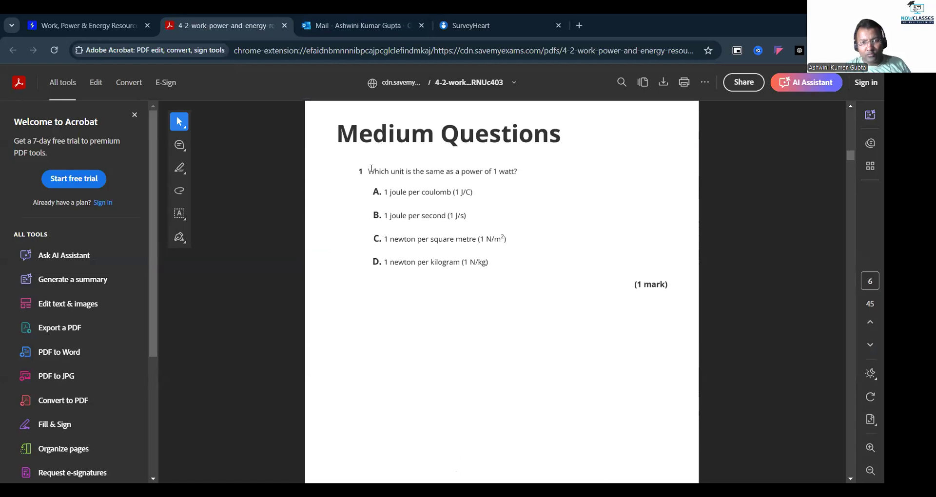
{"action": "scroll", "coordinate": [432, 246], "scroll_direction": "down", "scroll_amount": 11}
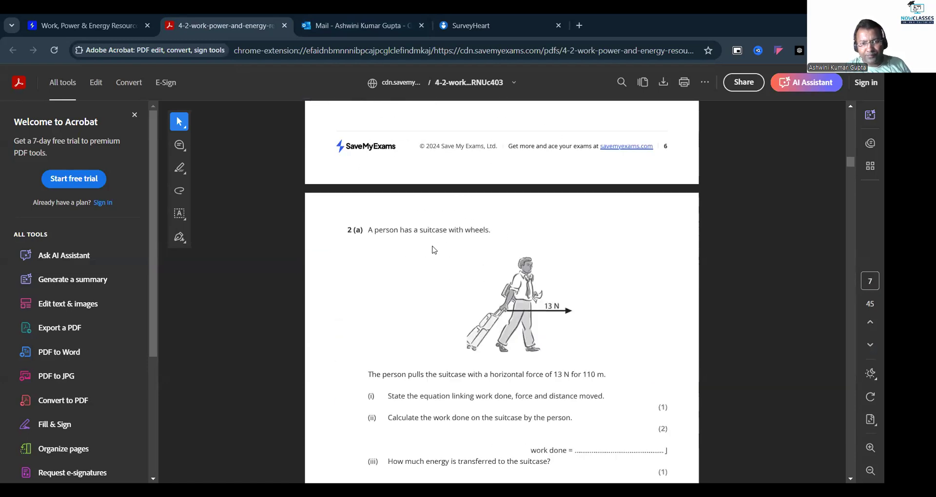
{"action": "scroll", "coordinate": [434, 250], "scroll_direction": "down", "scroll_amount": 4}
{"action": "scroll", "coordinate": [424, 239], "scroll_direction": "up", "scroll_amount": 4}
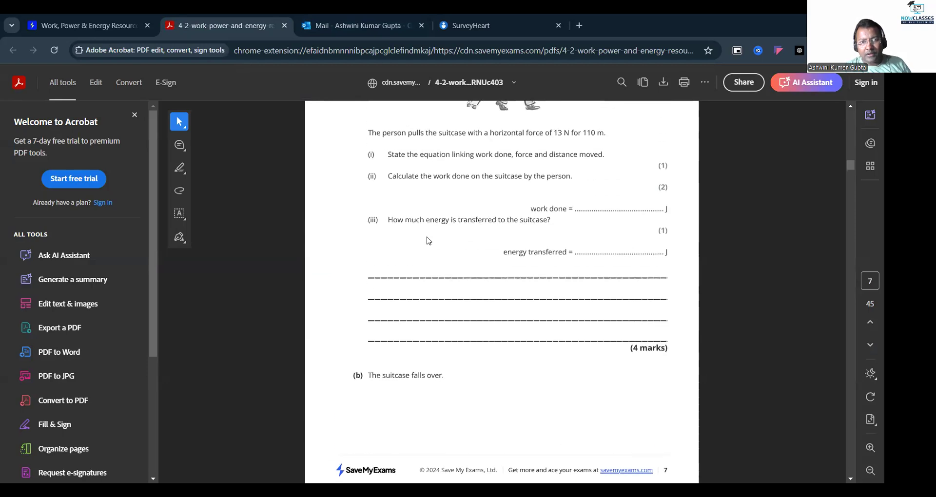
{"action": "left_click_drag", "start_coordinate": [390, 223], "coordinate": [604, 222]}
{"action": "key", "text": "ctrl+c"}
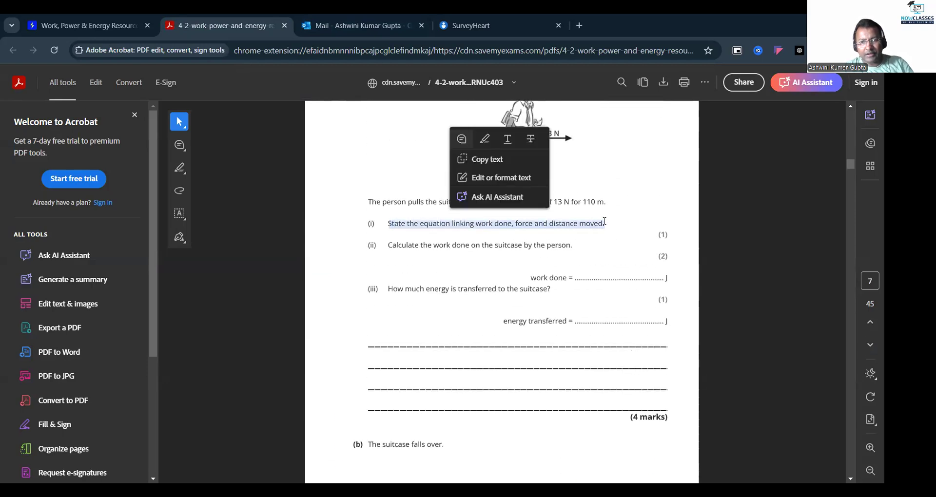
Paste the copied text as question 4's title in SurveyHeart and set its answer to "Work done = Force * Distance"
{"action": "left_click", "coordinate": [517, 26]}
{"action": "left_click", "coordinate": [276, 345]}
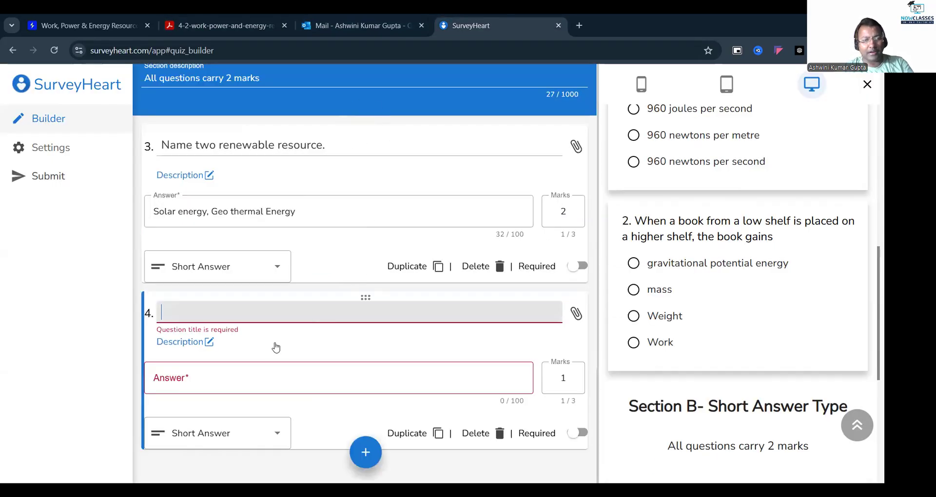
{"action": "key", "text": "ctrl+v"}
{"action": "left_click", "coordinate": [231, 378]}
{"action": "type", "text": "Work done = For"}
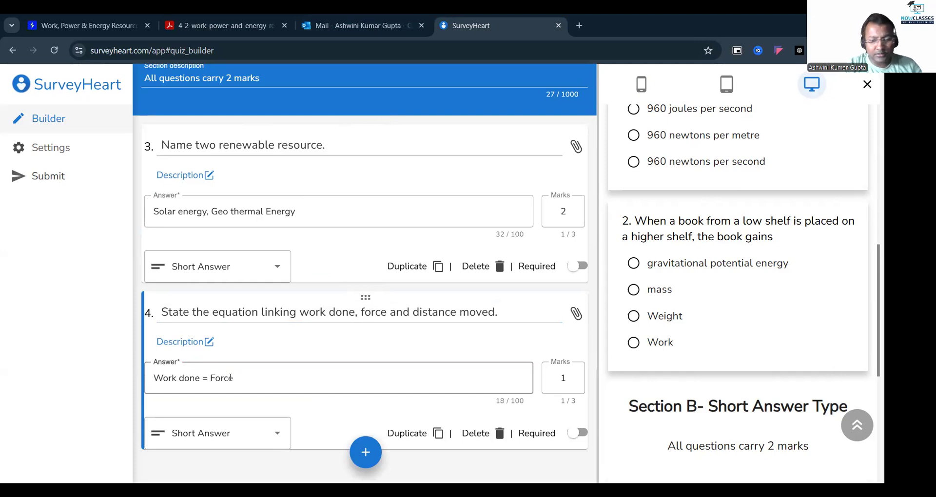
{"action": "type", "text": "ce * Dis"}
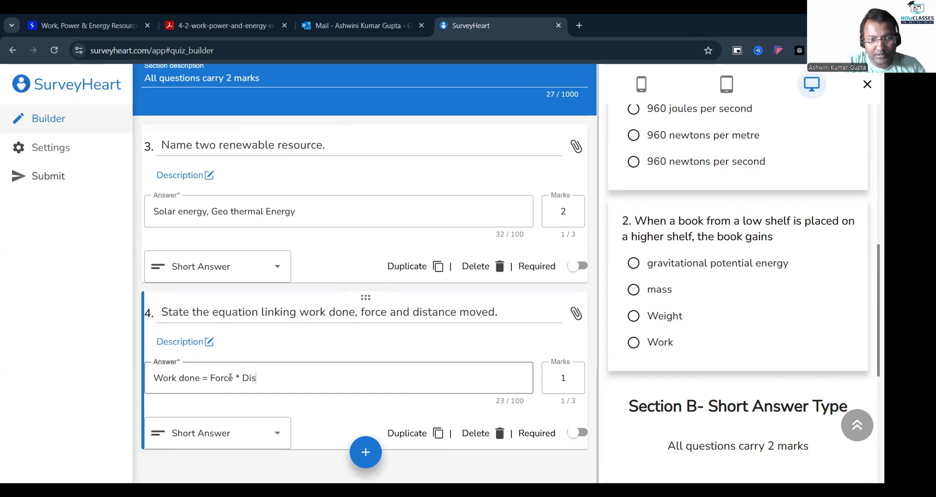
{"action": "type", "text": "ptance"}
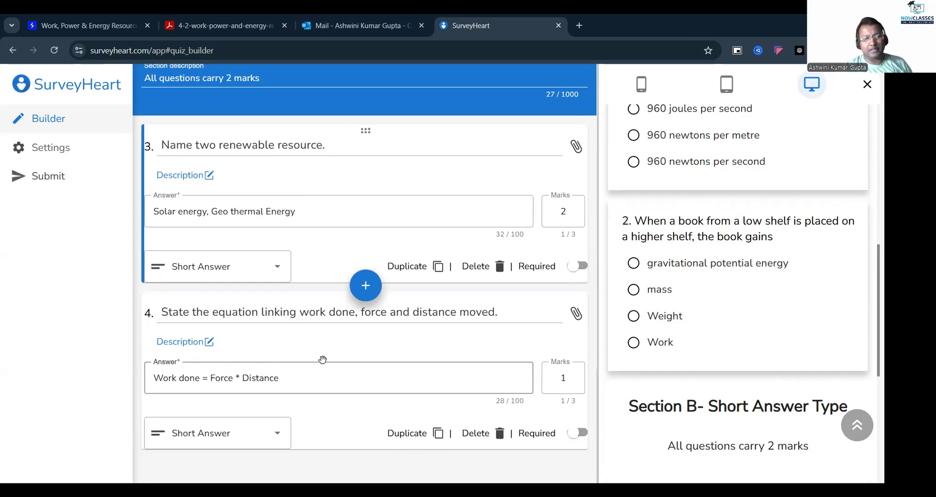
{"action": "left_click", "coordinate": [366, 452]}
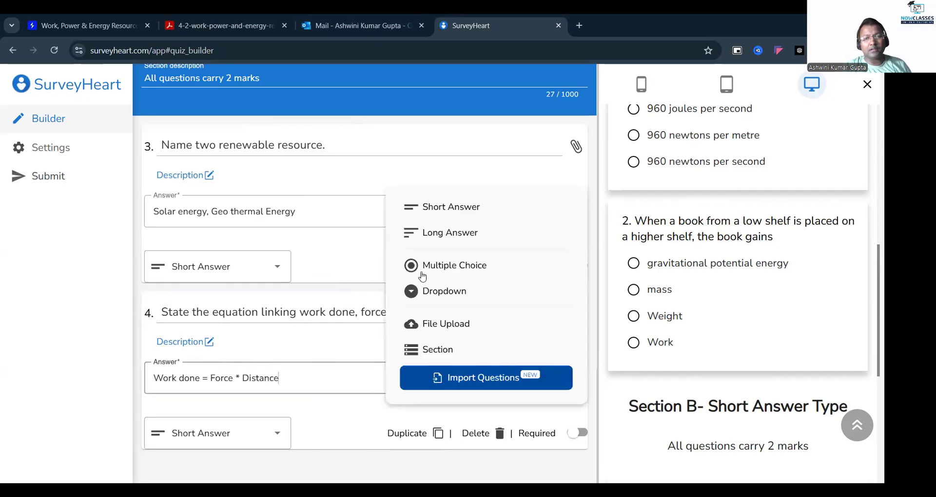
{"action": "left_click", "coordinate": [438, 234]}
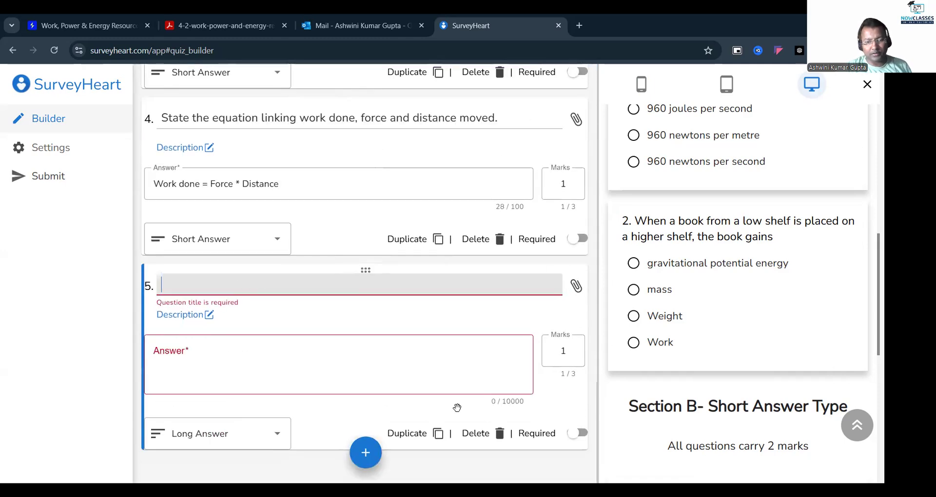
{"action": "left_click", "coordinate": [480, 433]}
Add a new section after question 4 and title it "Long Answer Type Questions"
{"action": "left_click", "coordinate": [366, 452]}
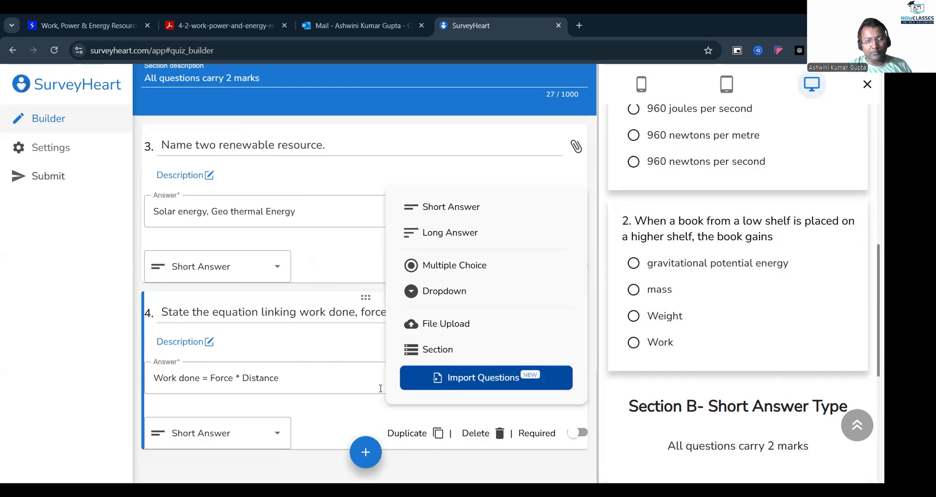
{"action": "left_click", "coordinate": [433, 350]}
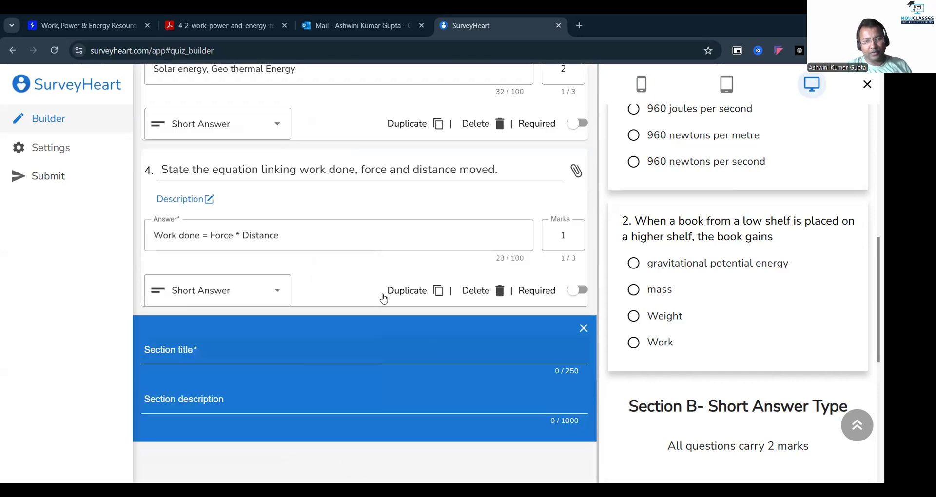
{"action": "left_click", "coordinate": [227, 354]}
{"action": "type", "text": "Lo"}
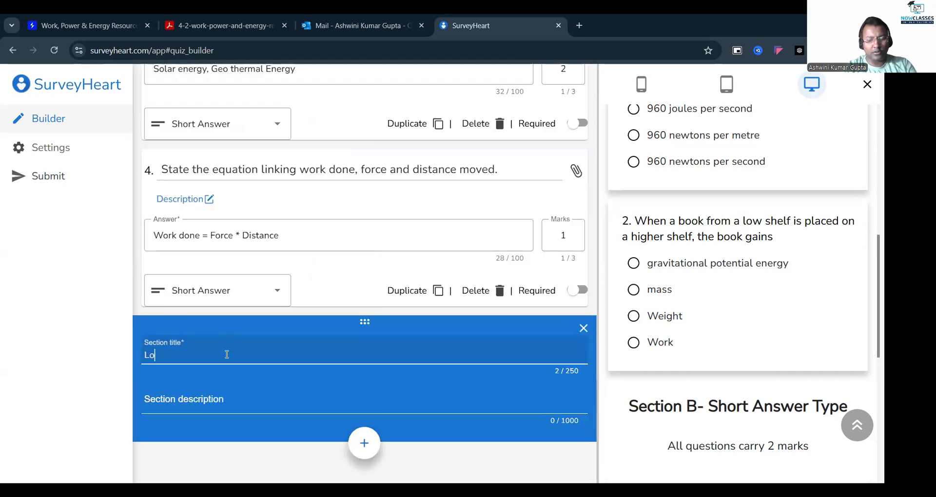
{"action": "type", "text": "ng Answer Type "}
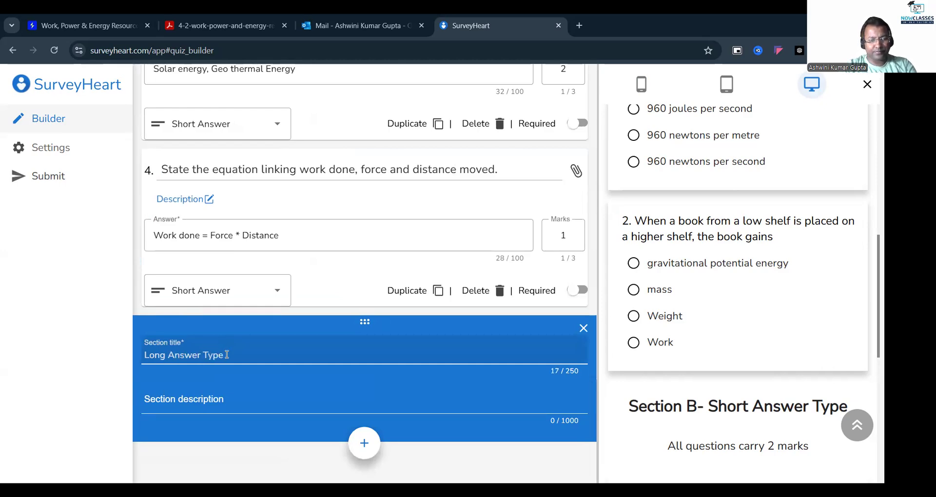
{"action": "type", "text": "Questions"}
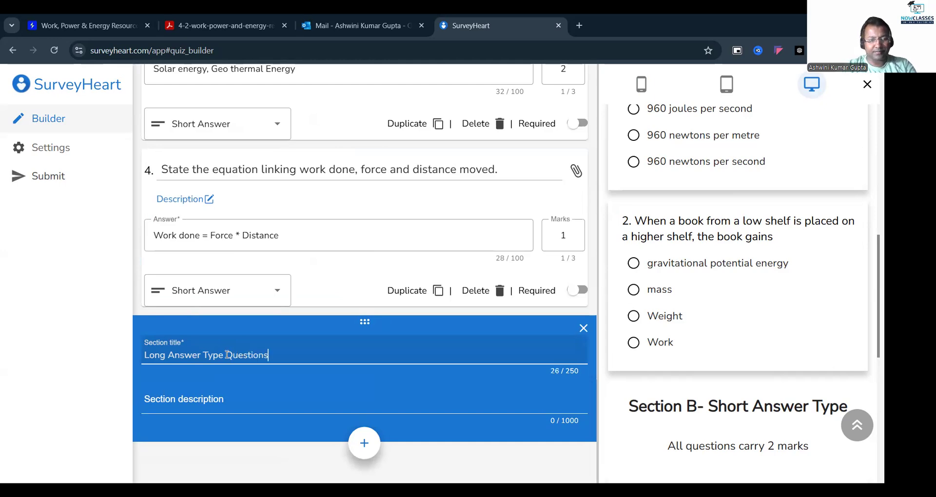
Set the "Long Answer Type Questions" section's description to "All questions carry 3 marks"
{"action": "left_click", "coordinate": [225, 402]}
{"action": "type", "text": "All"}
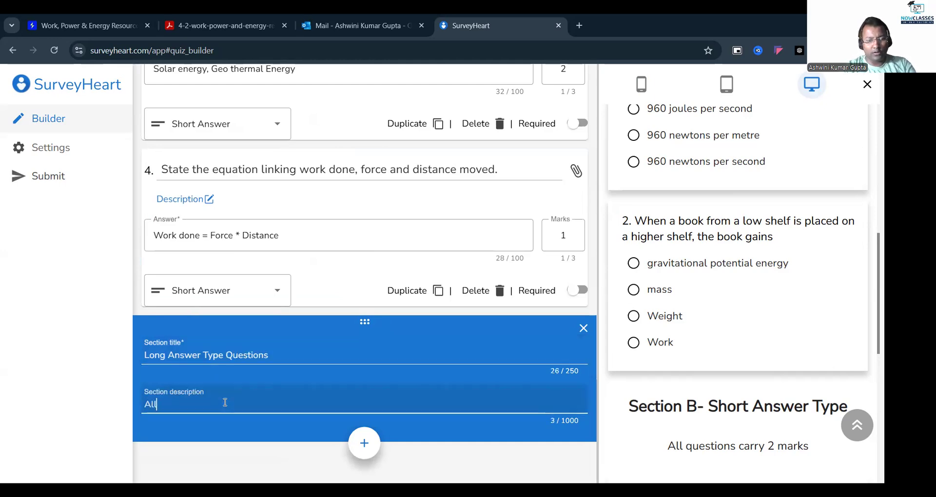
{"action": "type", "text": " questions "}
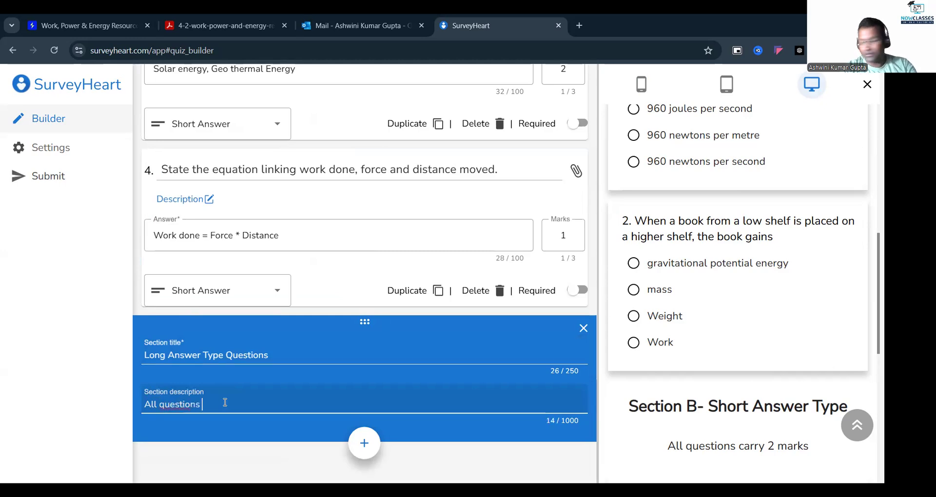
{"action": "type", "text": "car"}
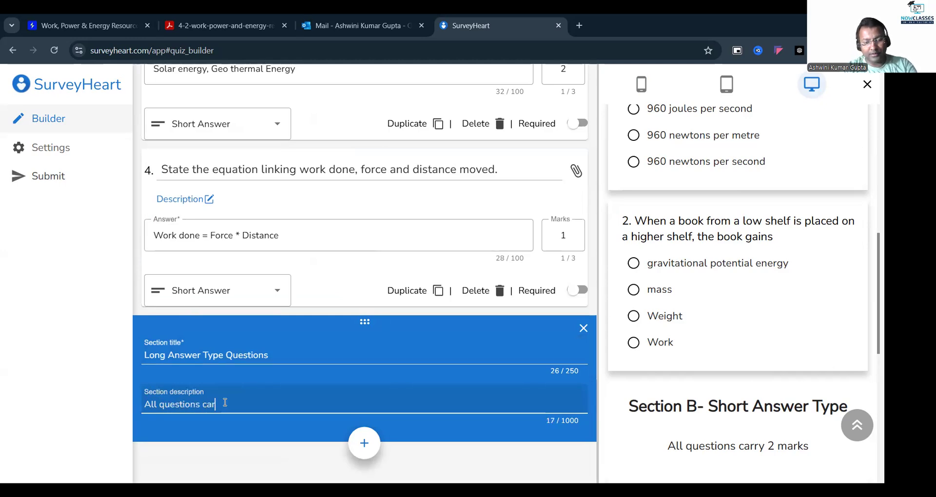
{"action": "type", "text": "ryy 3 marks"}
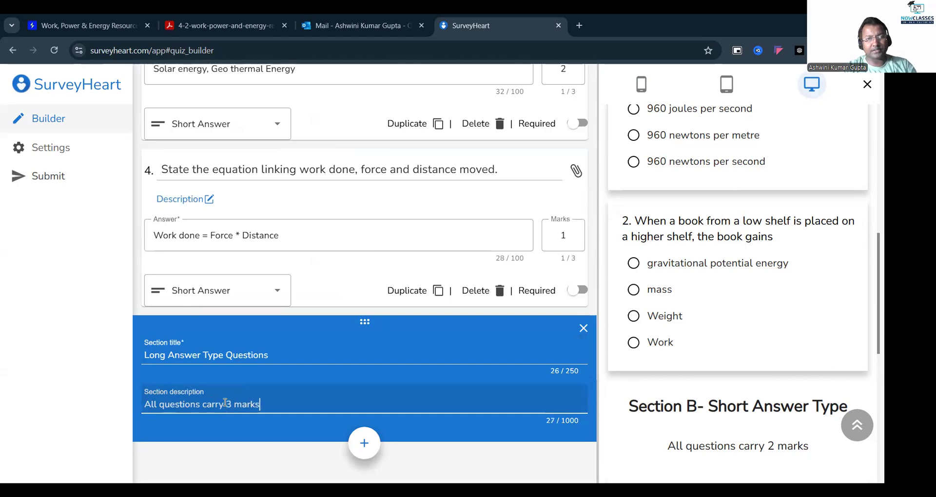
Add a long-answer question 5, and copy "The photograph shows equipment used for generating electricity from renewable sources." from the PDF's question 3
{"action": "left_click", "coordinate": [364, 443]}
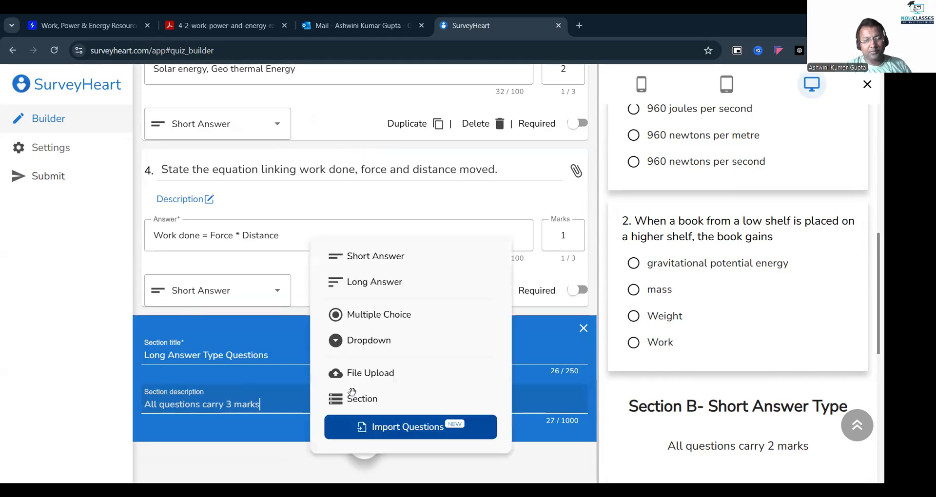
{"action": "left_click", "coordinate": [366, 282]}
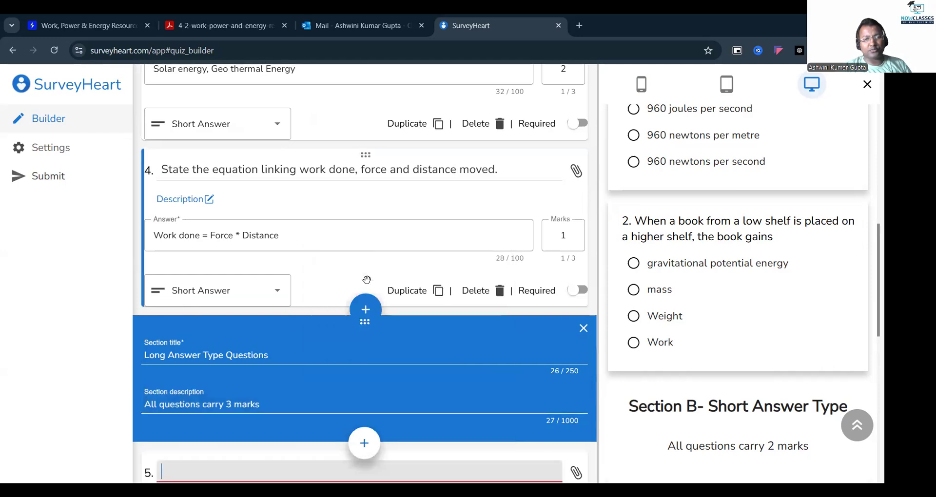
{"action": "left_click", "coordinate": [209, 26]}
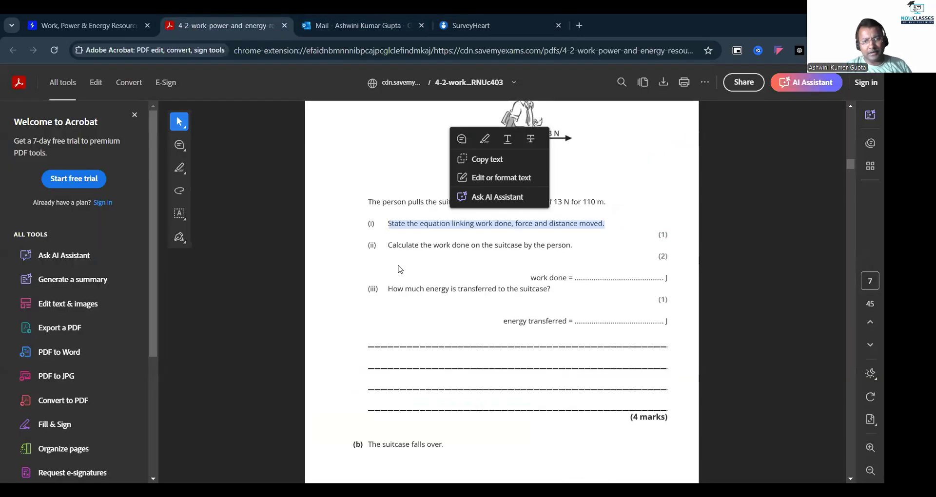
{"action": "scroll", "coordinate": [400, 270], "scroll_direction": "down", "scroll_amount": 1}
{"action": "left_click", "coordinate": [445, 284]}
{"action": "scroll", "coordinate": [445, 284], "scroll_direction": "down", "scroll_amount": 4}
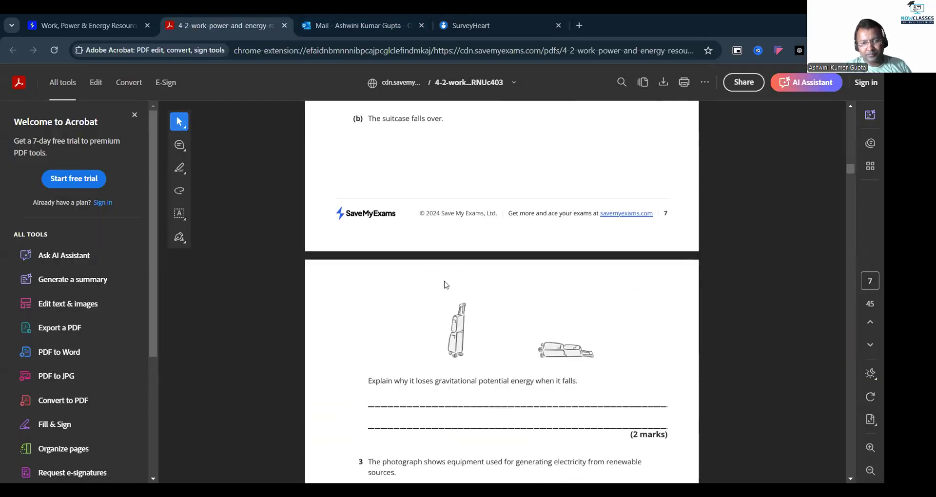
{"action": "scroll", "coordinate": [446, 286], "scroll_direction": "down", "scroll_amount": 10}
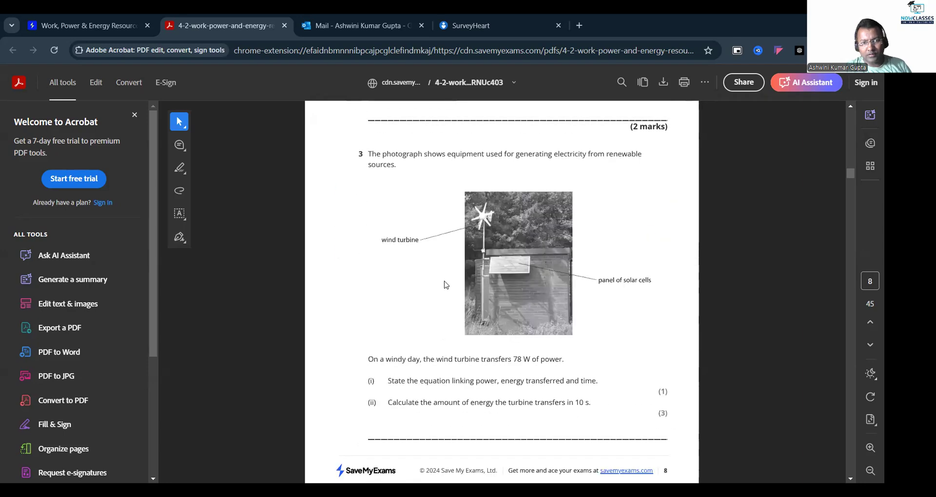
{"action": "scroll", "coordinate": [446, 285], "scroll_direction": "up", "scroll_amount": 2}
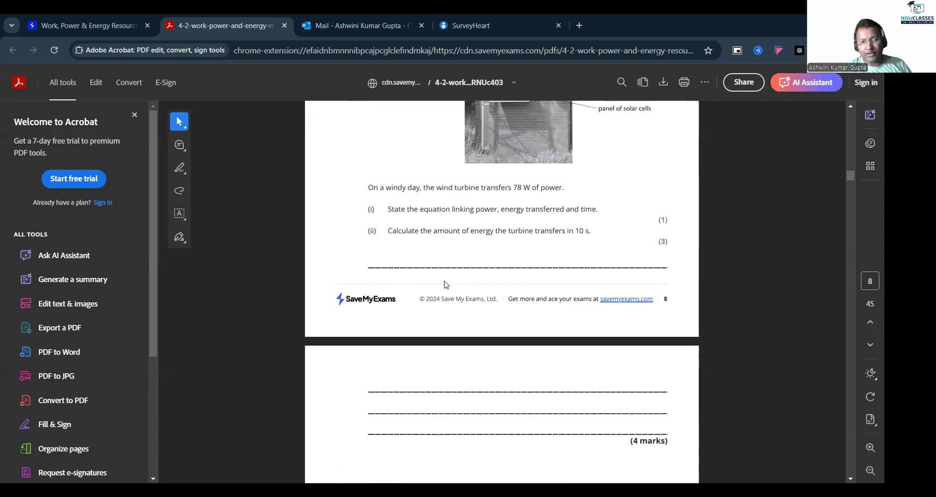
{"action": "scroll", "coordinate": [445, 284], "scroll_direction": "up", "scroll_amount": 3}
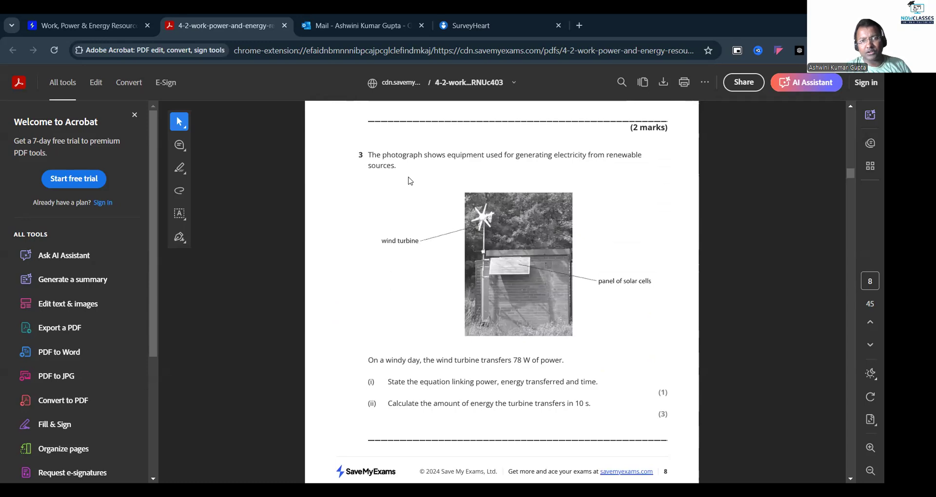
{"action": "left_click_drag", "start_coordinate": [381, 162], "coordinate": [395, 170]}
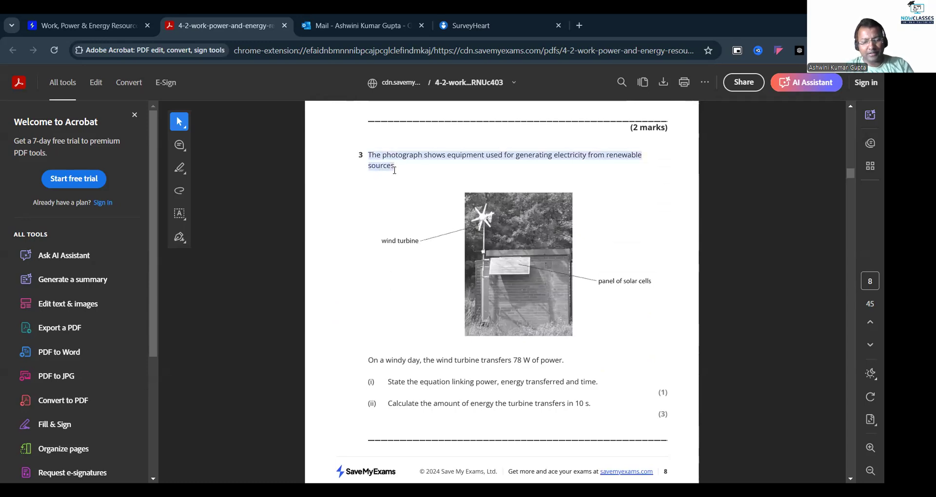
Paste the copied sentence as question 5's title in SurveyHeart
{"action": "left_click", "coordinate": [470, 25]}
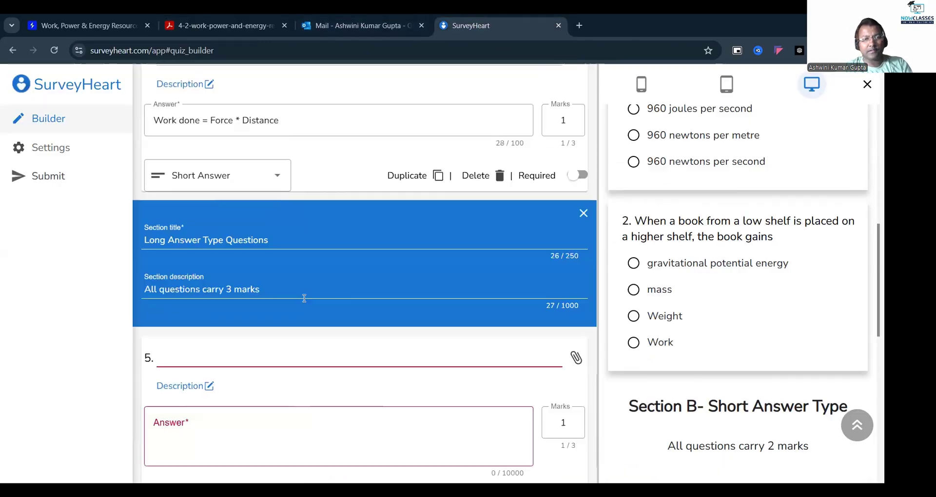
{"action": "left_click", "coordinate": [220, 361]}
{"action": "key", "text": "ctrl+v"}
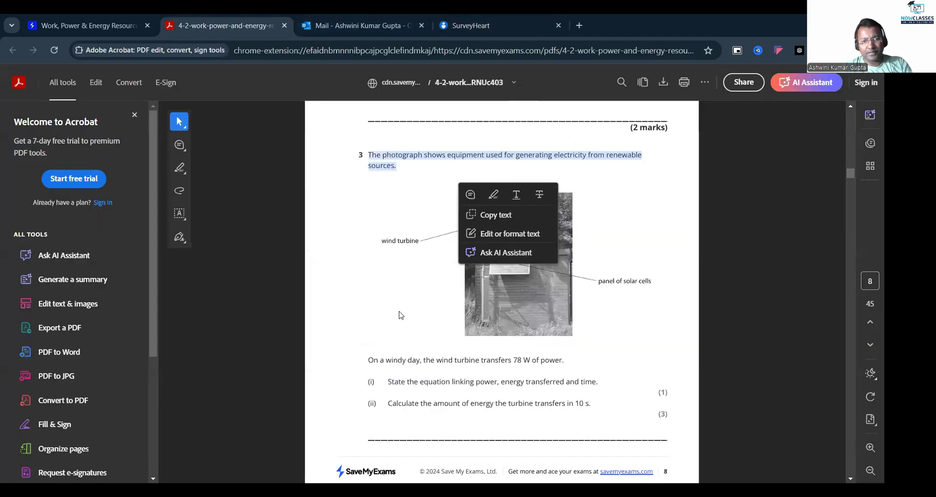
Copy "On a windy day, the wind turbine transfers 78 W of power." from the PDF and append it to question 5's title in SurveyHeart
{"action": "left_click", "coordinate": [220, 25]}
{"action": "left_click", "coordinate": [369, 363]}
{"action": "left_click_drag", "start_coordinate": [416, 362], "coordinate": [568, 360]}
{"action": "key", "text": "ctrl+c"}
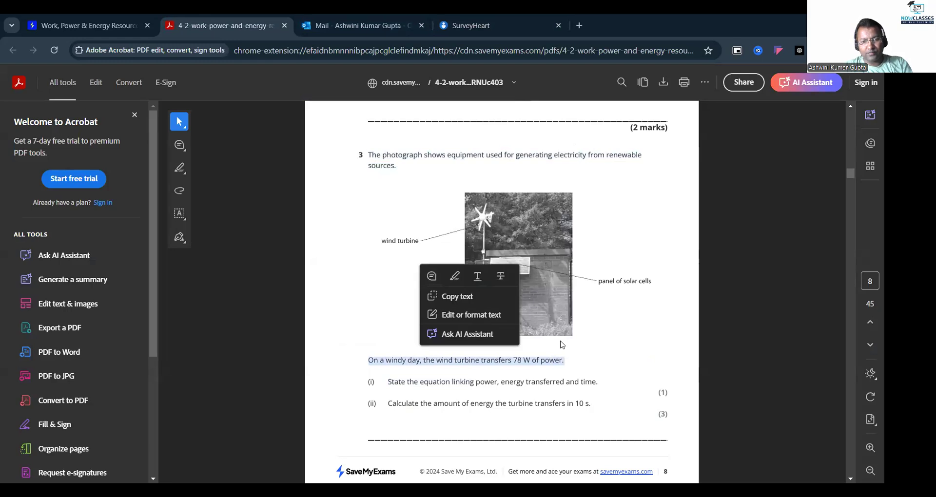
{"action": "left_click", "coordinate": [463, 22]}
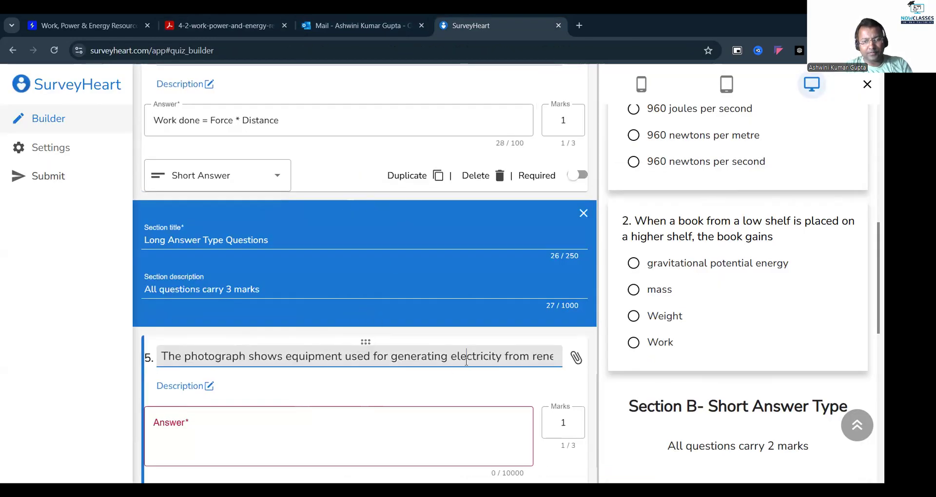
{"action": "key", "text": "Right"}
{"action": "key", "text": "Right"}
{"action": "key", "text": "Right"}
{"action": "key", "text": "Right"}
{"action": "key", "text": "Right"}
{"action": "key", "text": "Right"}
{"action": "key", "text": "Right"}
{"action": "key", "text": "Right"}
{"action": "key", "text": "Right"}
{"action": "key", "text": "Right"}
{"action": "key", "text": "Right"}
{"action": "key", "text": "Right"}
{"action": "key", "text": "Right"}
{"action": "key", "text": "Right"}
{"action": "key", "text": "Right"}
{"action": "key", "text": "Right"}
{"action": "key", "text": "Right"}
{"action": "key", "text": "Right"}
{"action": "key", "text": "Right"}
{"action": "key", "text": "Right"}
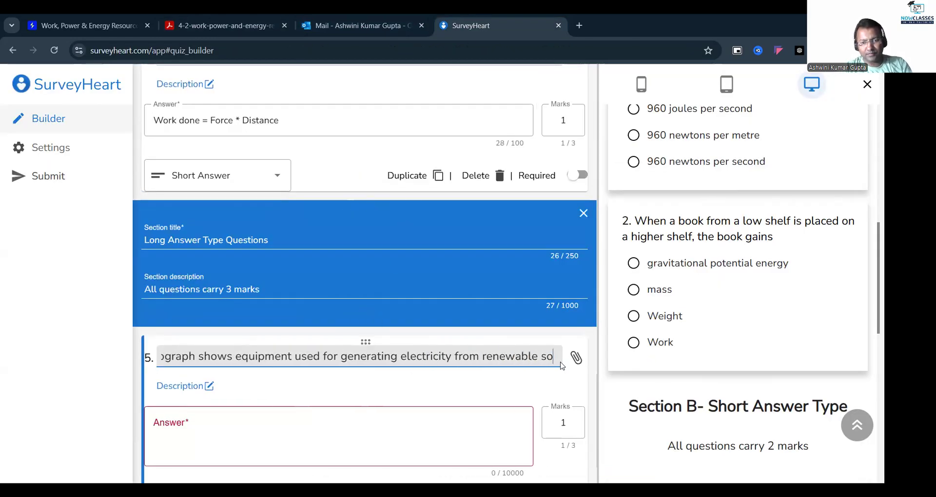
{"action": "key", "text": "ctrl+v"}
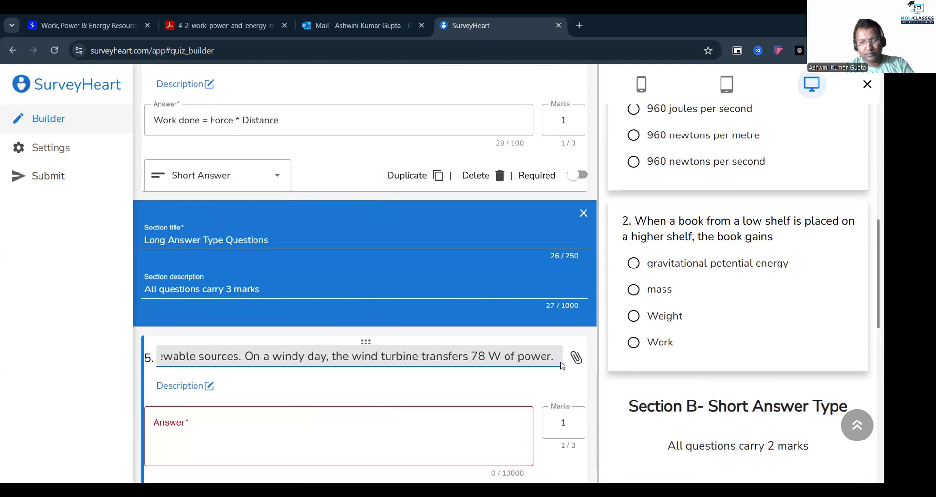
Copy "Calculate the amount of energy the turbine transfers in 10 s." from the PDF's question 3(ii) and append it to question 5's title in SurveyHeart
{"action": "left_click", "coordinate": [224, 25]}
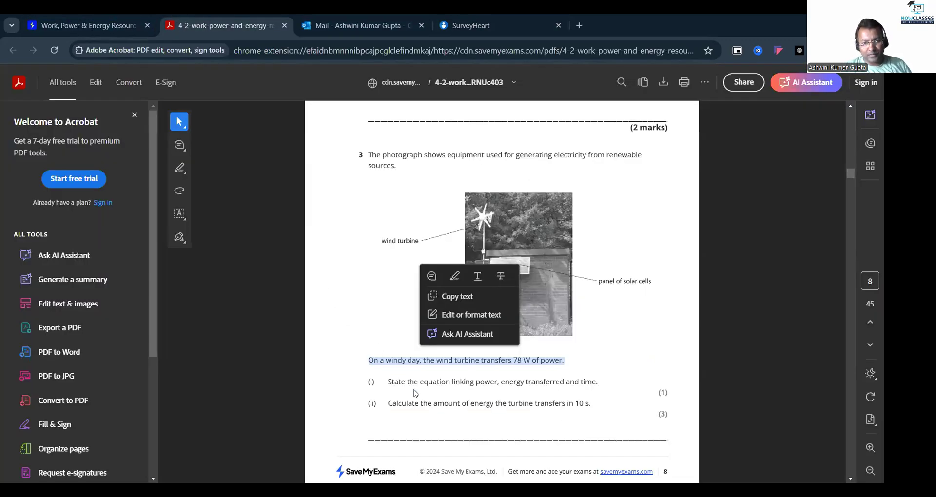
{"action": "scroll", "coordinate": [400, 393], "scroll_direction": "down", "scroll_amount": 2}
{"action": "left_click_drag", "start_coordinate": [389, 289], "coordinate": [595, 289]}
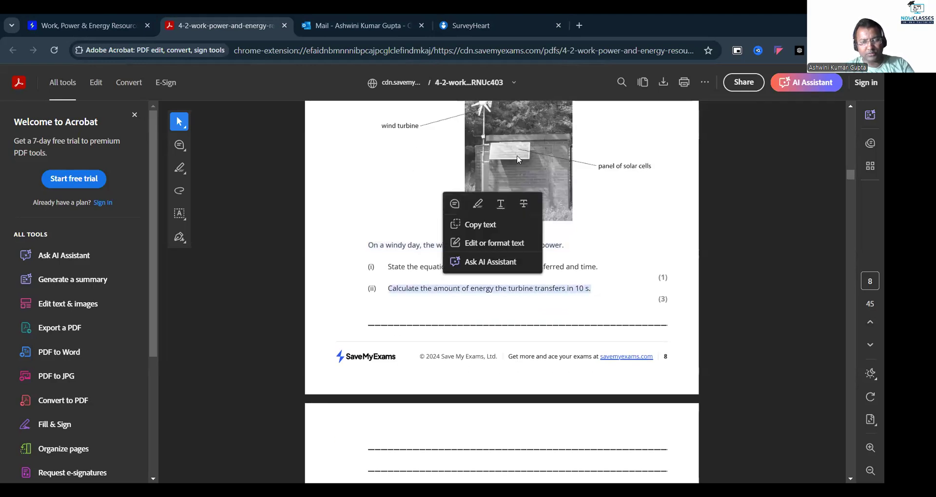
{"action": "left_click", "coordinate": [494, 17]}
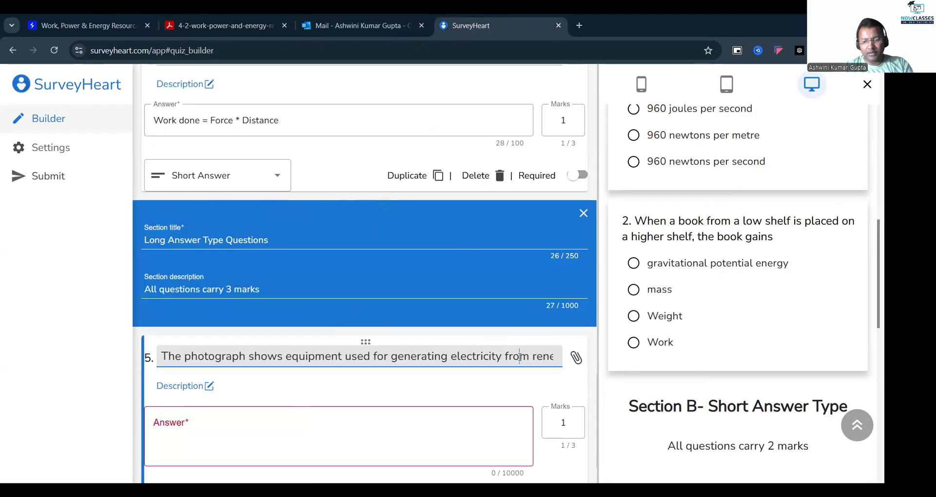
{"action": "key", "text": "Right"}
{"action": "key", "text": "Right"}
{"action": "key", "text": "Right"}
{"action": "key", "text": "Right"}
{"action": "key", "text": "Right"}
{"action": "key", "text": "Right"}
{"action": "key", "text": "Right"}
{"action": "key", "text": "Right"}
{"action": "key", "text": "Right"}
{"action": "key", "text": "Right"}
{"action": "key", "text": "Right"}
{"action": "key", "text": "Right"}
{"action": "key", "text": "Right"}
{"action": "key", "text": "Right"}
{"action": "key", "text": "Right"}
{"action": "key", "text": "Right"}
{"action": "key", "text": "Right"}
{"action": "key", "text": "Right"}
{"action": "key", "text": "Right"}
{"action": "key", "text": "Right"}
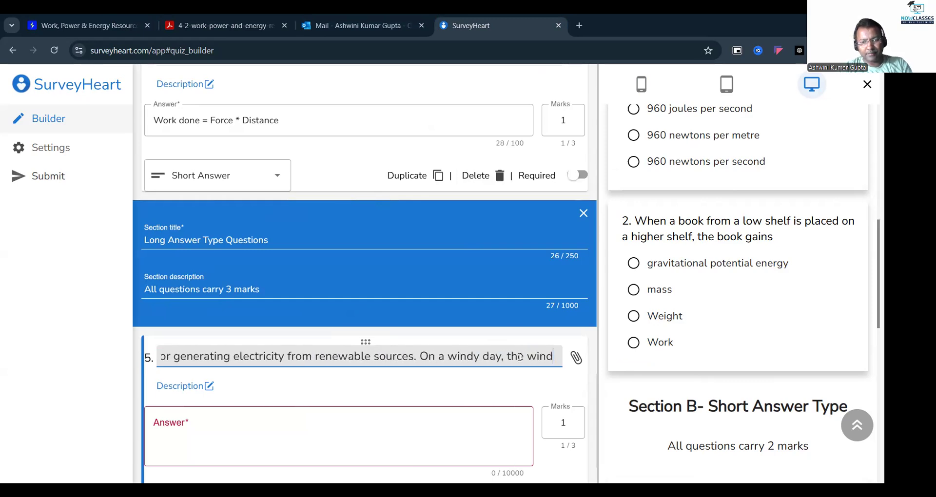
{"action": "key", "text": "Right"}
{"action": "key", "text": "Right"}
{"action": "key", "text": "Right"}
{"action": "key", "text": "Right"}
{"action": "key", "text": "Right"}
{"action": "key", "text": "Right"}
{"action": "key", "text": "Right"}
{"action": "key", "text": "Right"}
{"action": "key", "text": "Right"}
{"action": "key", "text": "Right"}
{"action": "key", "text": "Right"}
{"action": "key", "text": "Right"}
{"action": "key", "text": "Right"}
{"action": "key", "text": "Right"}
{"action": "key", "text": "Right"}
{"action": "key", "text": "Right"}
{"action": "key", "text": "Right"}
{"action": "key", "text": "Right"}
{"action": "key", "text": "Right"}
{"action": "key", "text": "Right"}
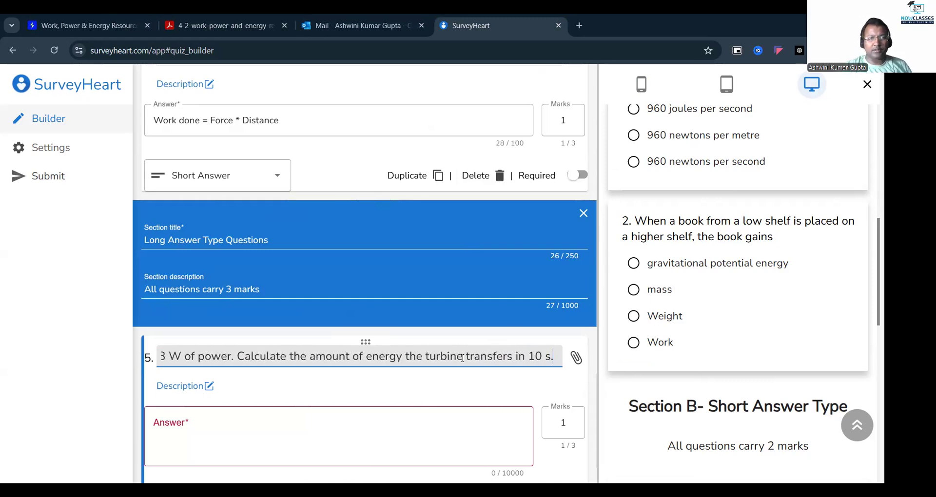
View the wind turbine photograph in the PDF's question 3, and load the image "work demo 2.png" from Downloads for SurveyHeart question 5
{"action": "left_click", "coordinate": [224, 26]}
{"action": "left_click", "coordinate": [551, 288]}
{"action": "scroll", "coordinate": [551, 287], "scroll_direction": "up", "scroll_amount": 1}
{"action": "scroll", "coordinate": [551, 287], "scroll_direction": "up", "scroll_amount": 2}
{"action": "scroll", "coordinate": [608, 298], "scroll_direction": "down", "scroll_amount": 1}
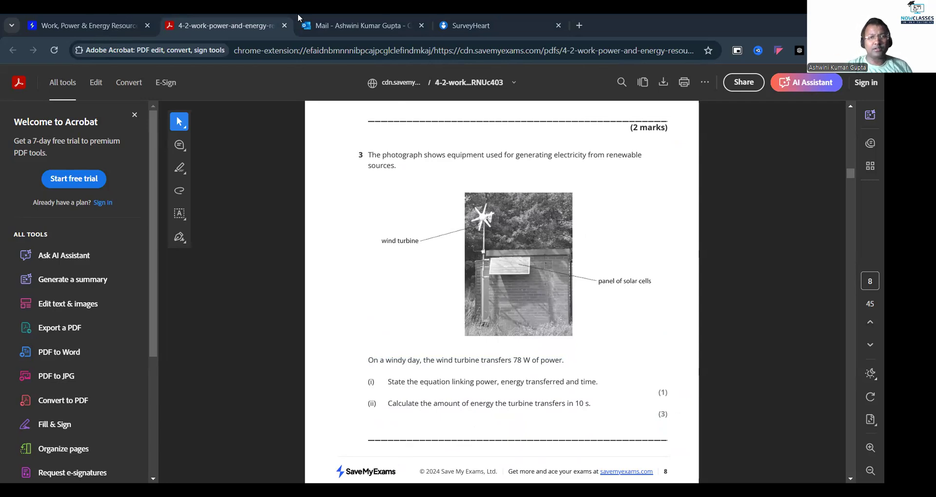
{"action": "left_click", "coordinate": [493, 14]}
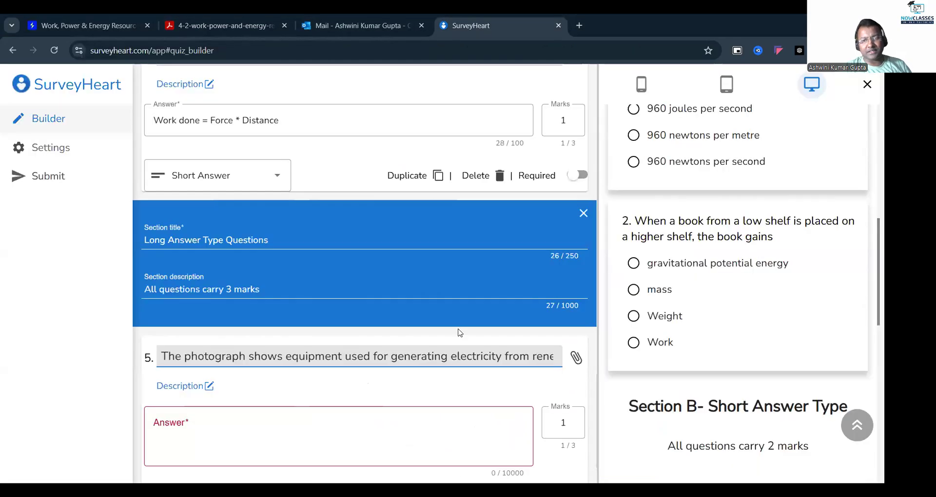
{"action": "left_click", "coordinate": [468, 338]}
{"action": "left_click", "coordinate": [577, 288]}
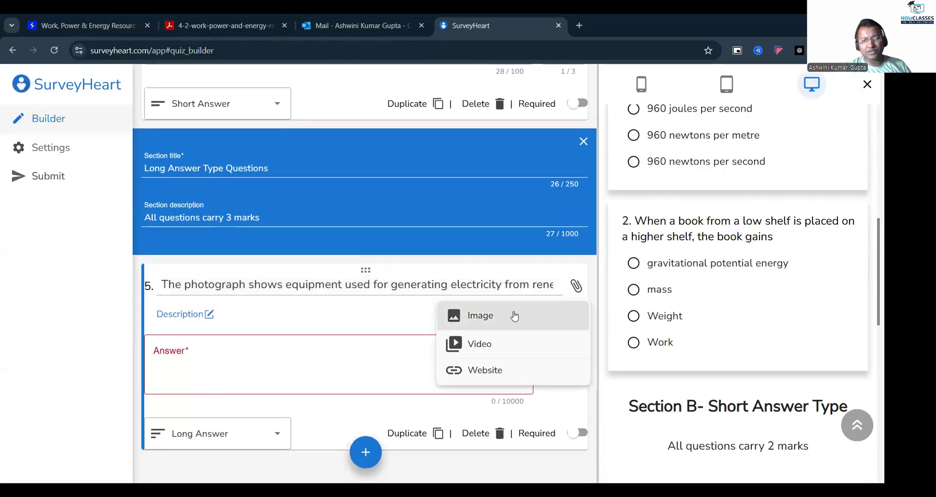
{"action": "left_click", "coordinate": [515, 316]}
{"action": "left_click", "coordinate": [259, 205]}
{"action": "left_click", "coordinate": [434, 269]}
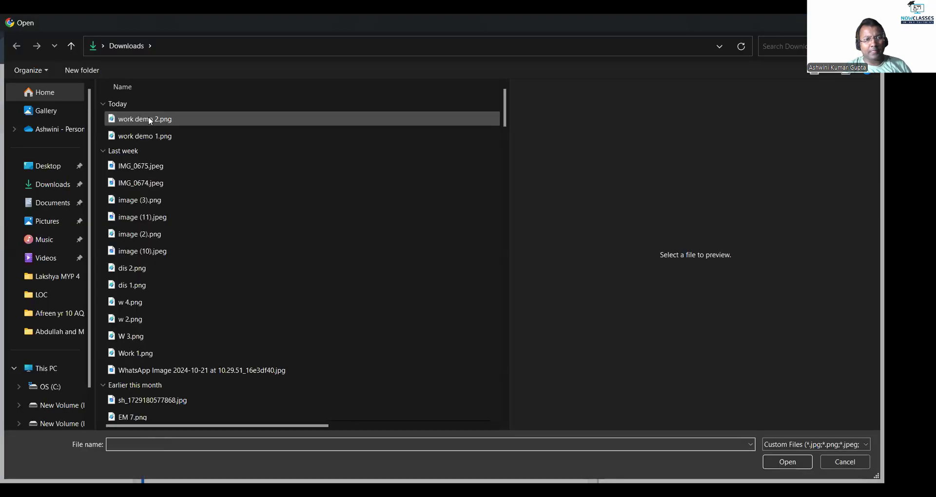
{"action": "double_click", "coordinate": [154, 119]}
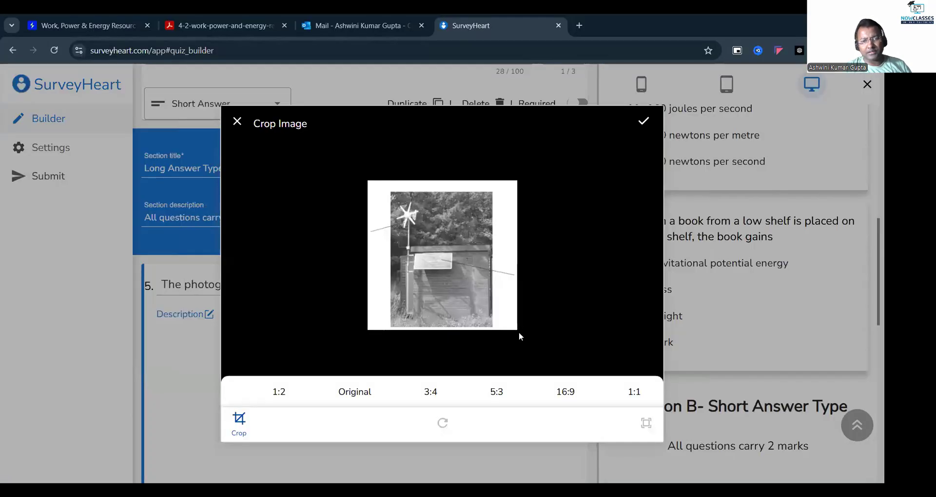
Crop the wind turbine image to a 1:1 ratio, reduce its scale to about 27%, and attach it to question 5
{"action": "left_click", "coordinate": [565, 390]}
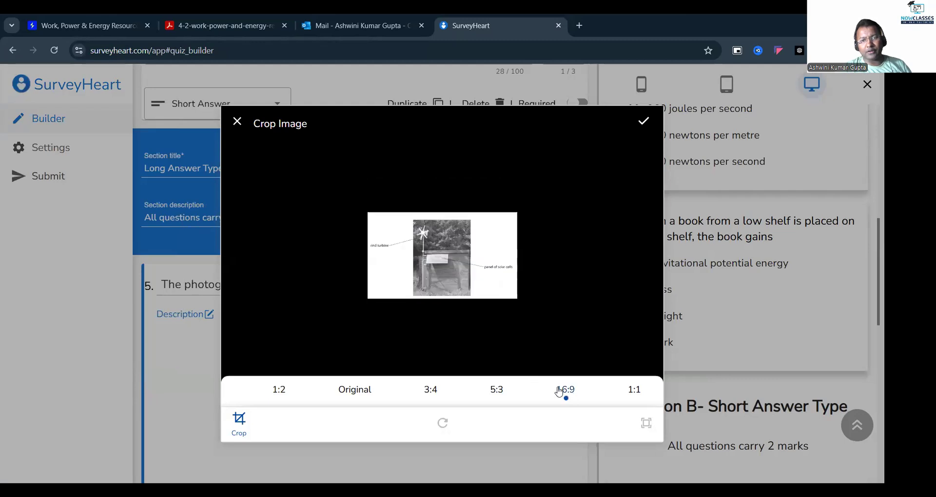
{"action": "left_click", "coordinate": [497, 391]}
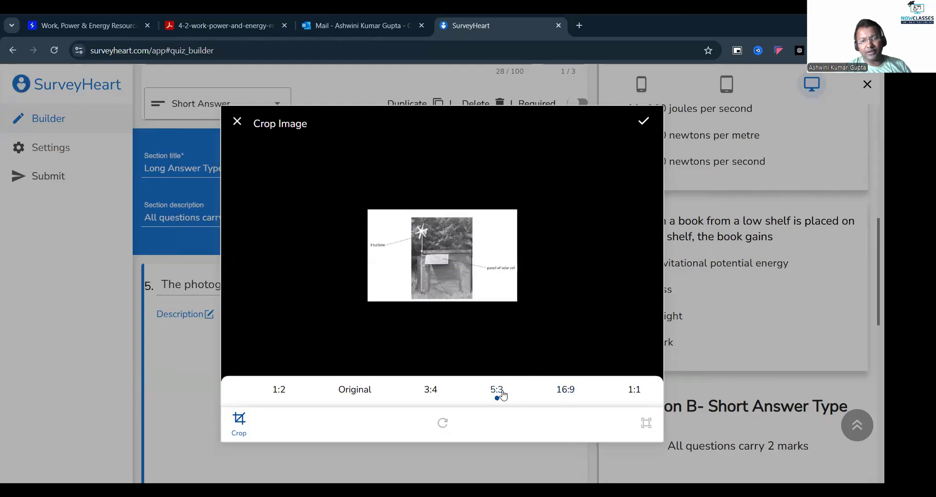
{"action": "left_click", "coordinate": [641, 393]}
{"action": "left_click", "coordinate": [645, 424]}
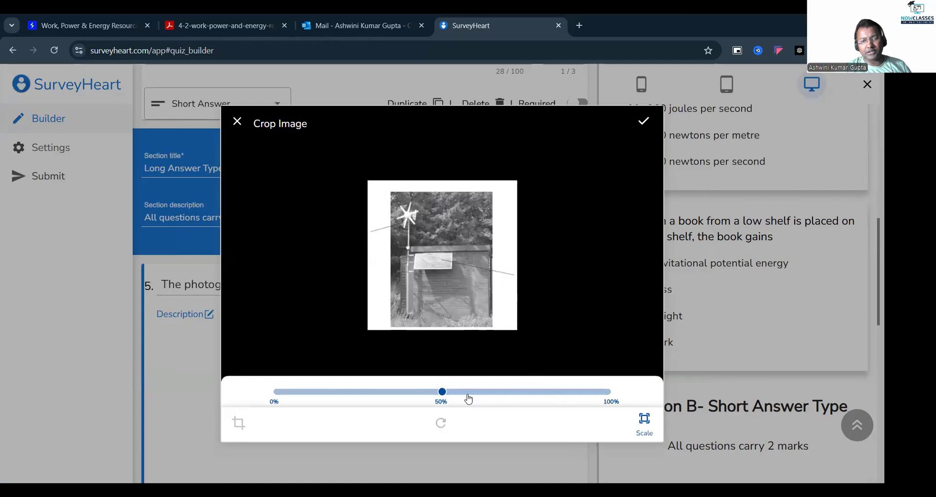
{"action": "left_click_drag", "start_coordinate": [442, 391], "coordinate": [365, 393]}
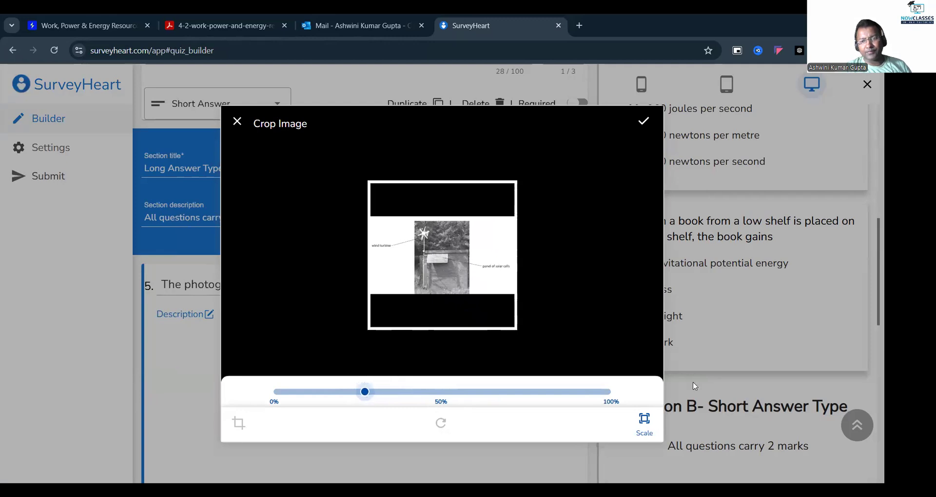
{"action": "left_click", "coordinate": [643, 122]}
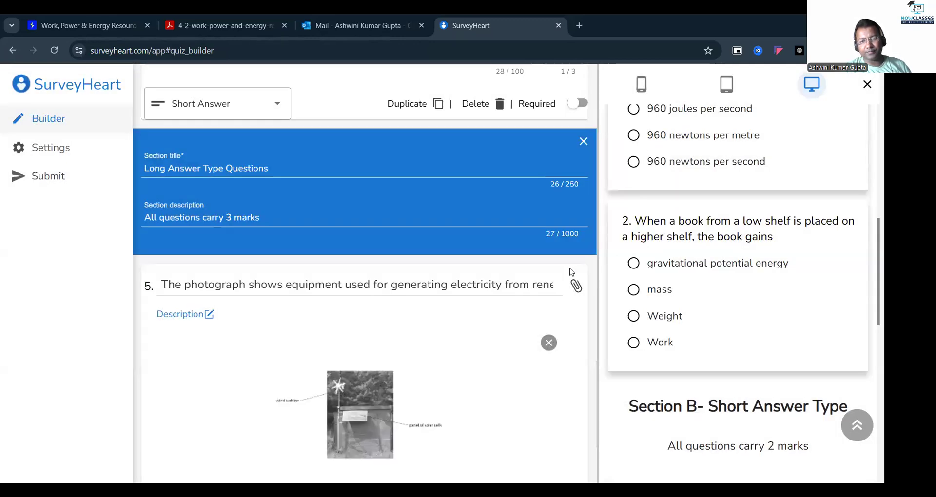
Start question 5's answer with the formula "Energy = Power * Time", checking the PDF's question 3 for the given quantities
{"action": "scroll", "coordinate": [571, 271], "scroll_direction": "down", "scroll_amount": 4}
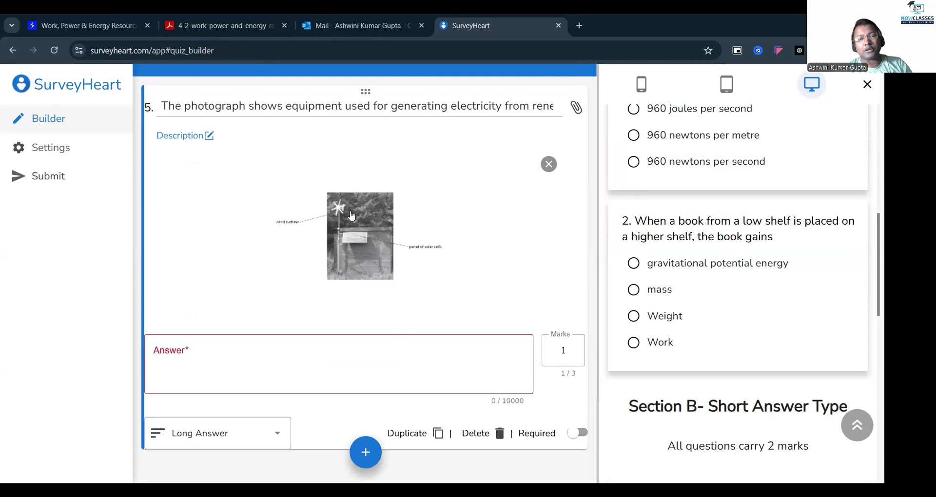
{"action": "left_click", "coordinate": [250, 369]}
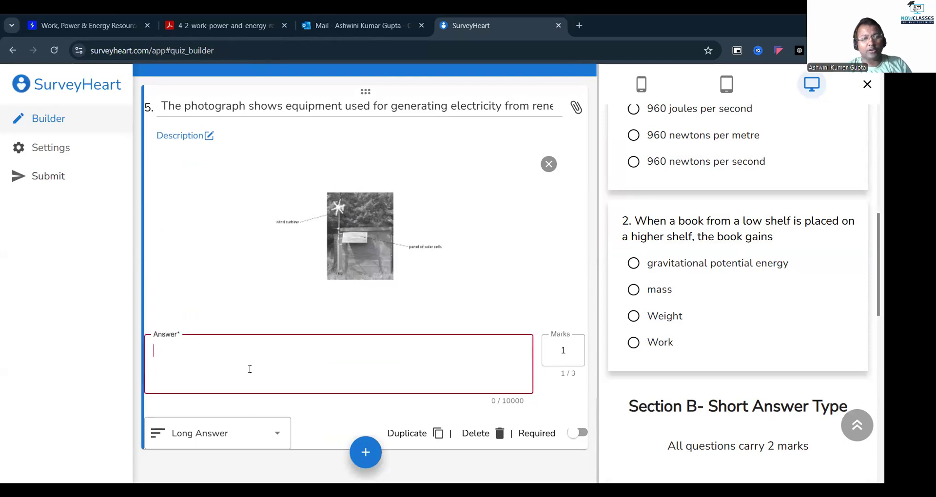
{"action": "left_click", "coordinate": [238, 24]}
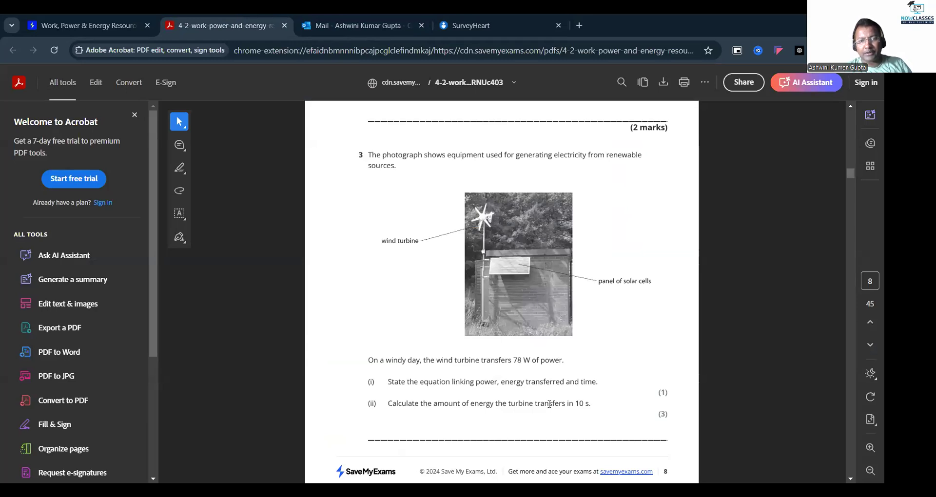
{"action": "left_click", "coordinate": [468, 26]}
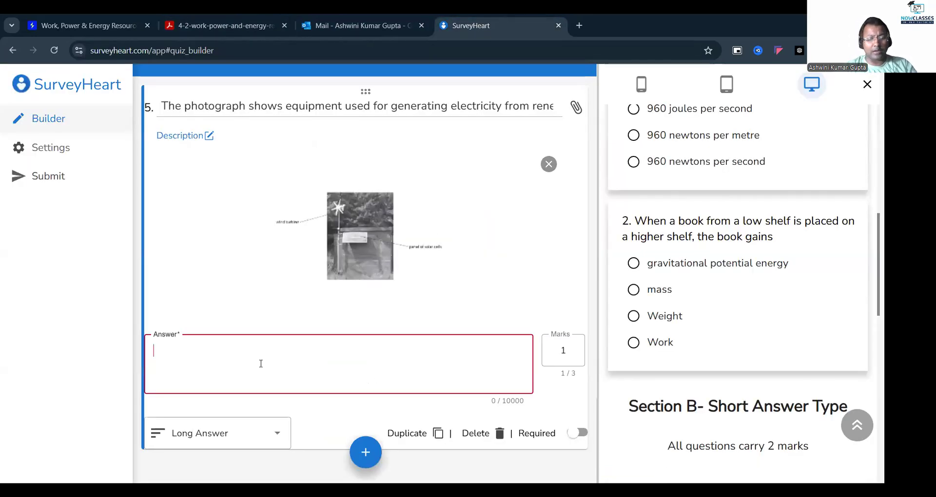
{"action": "type", "text": "Enr"}
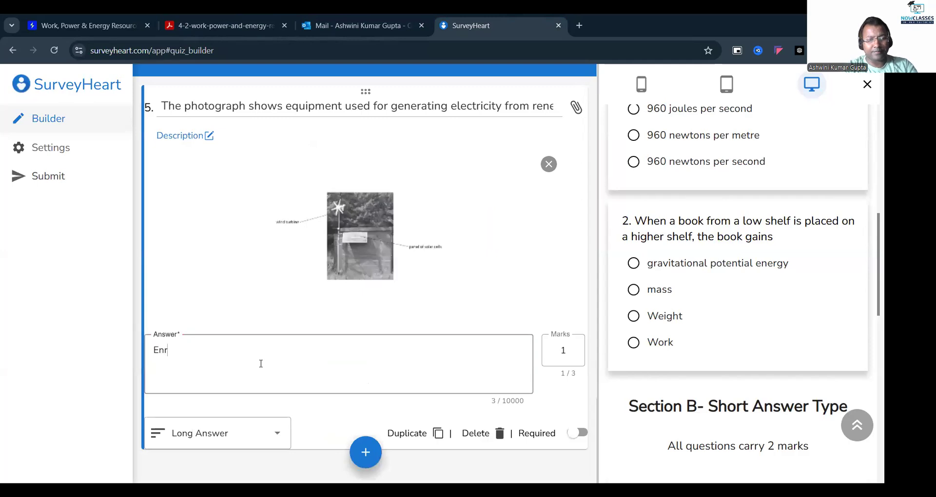
{"action": "type", "text": "rgy ="}
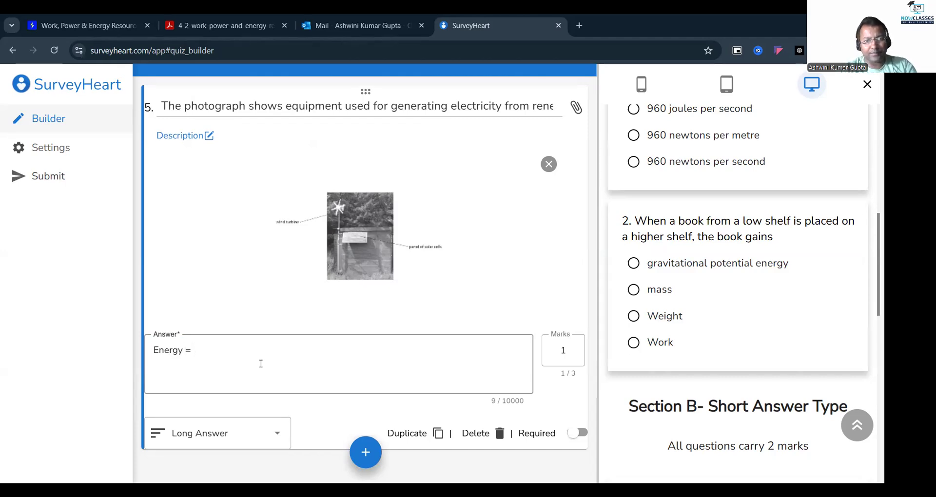
{"action": "left_click", "coordinate": [218, 19]}
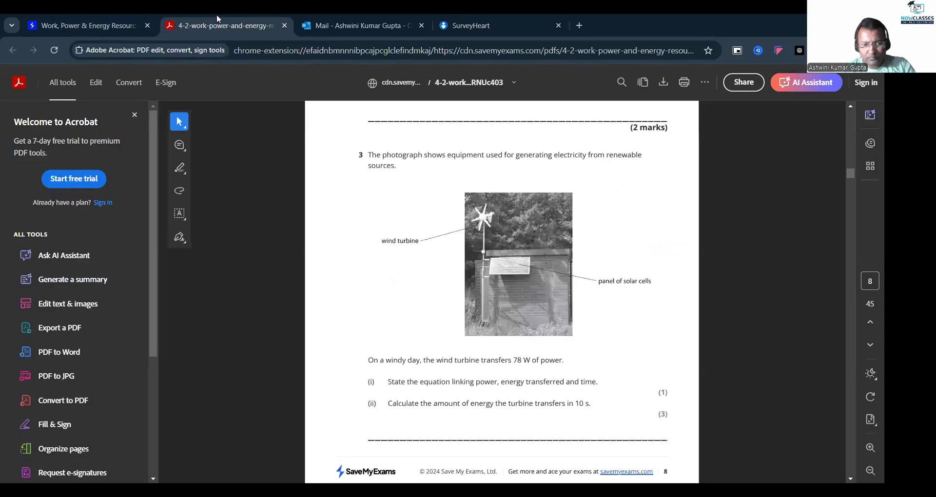
{"action": "left_click", "coordinate": [476, 16]}
{"action": "left_click", "coordinate": [361, 309]}
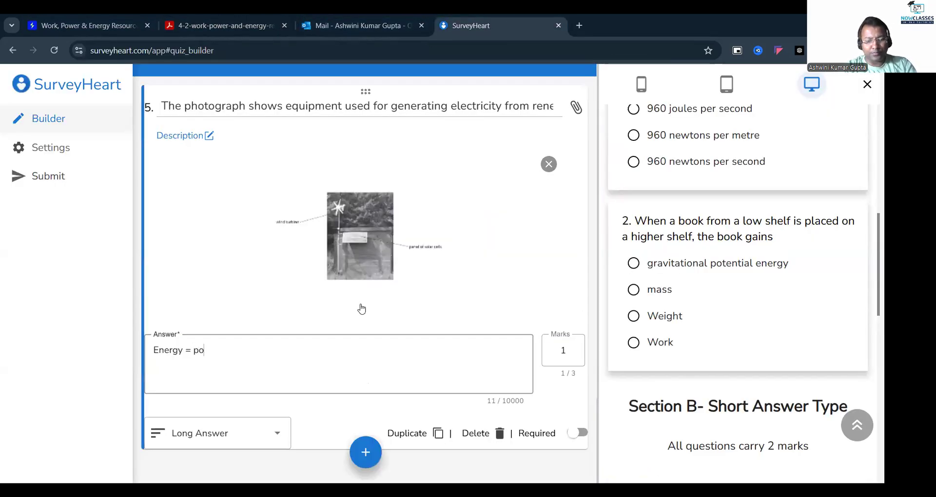
{"action": "type", "text": "w"}
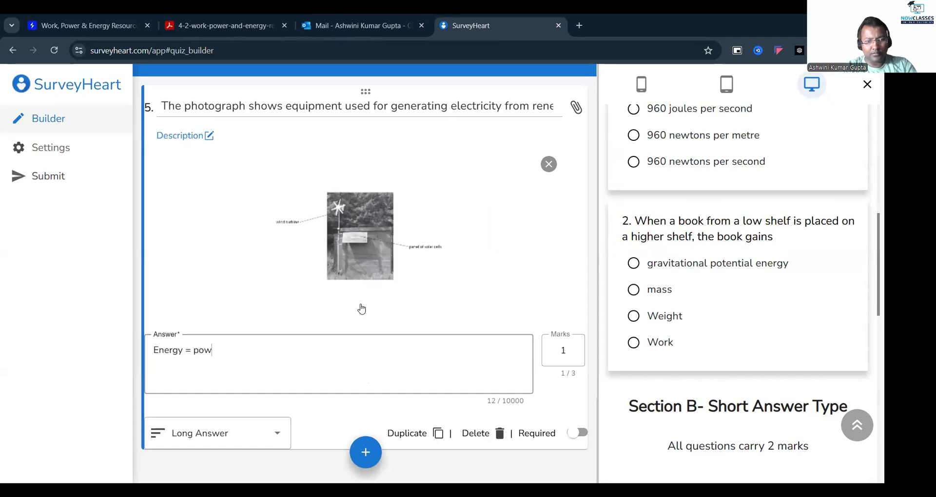
{"action": "type", "text": "er * Time"}
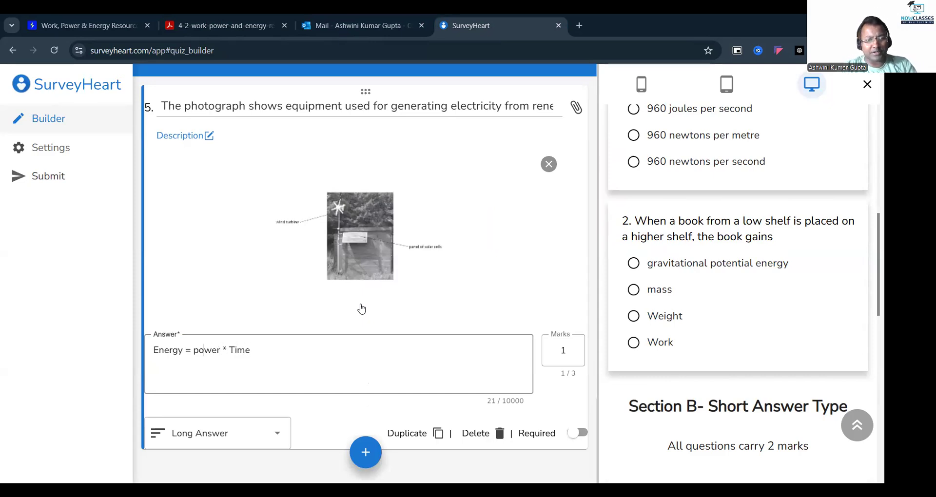
{"action": "key", "text": "Delete"}
{"action": "type", "text": "P"}
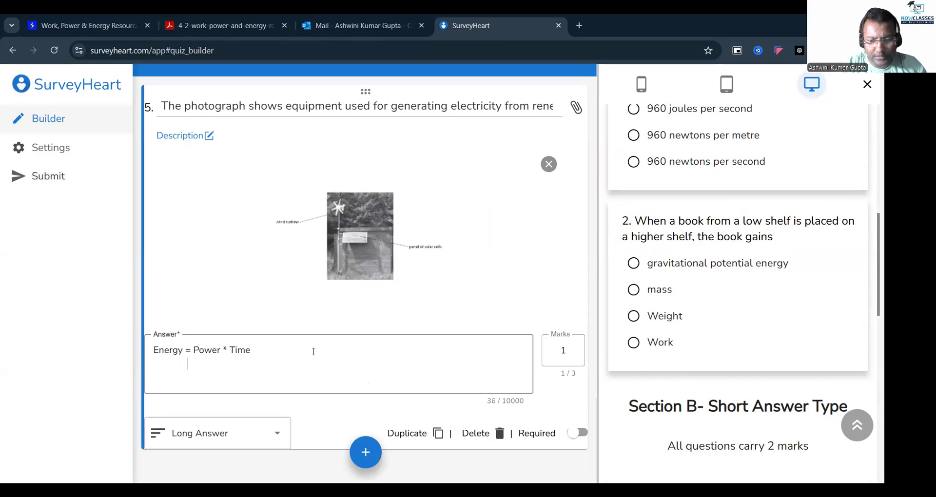
Complete question 5's answer with the working lines "= 78*10" and "= 780 J" beneath the formula
{"action": "type", "text": "7"}
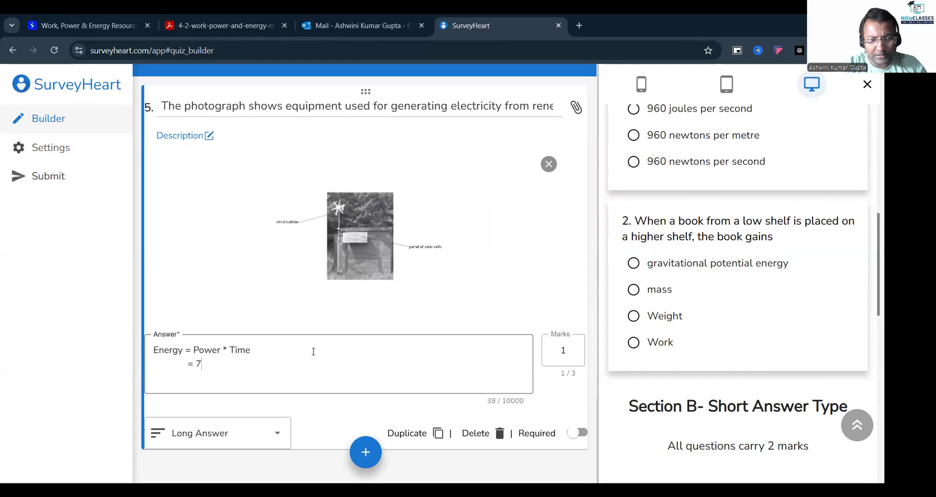
{"action": "type", "text": "8*10          "}
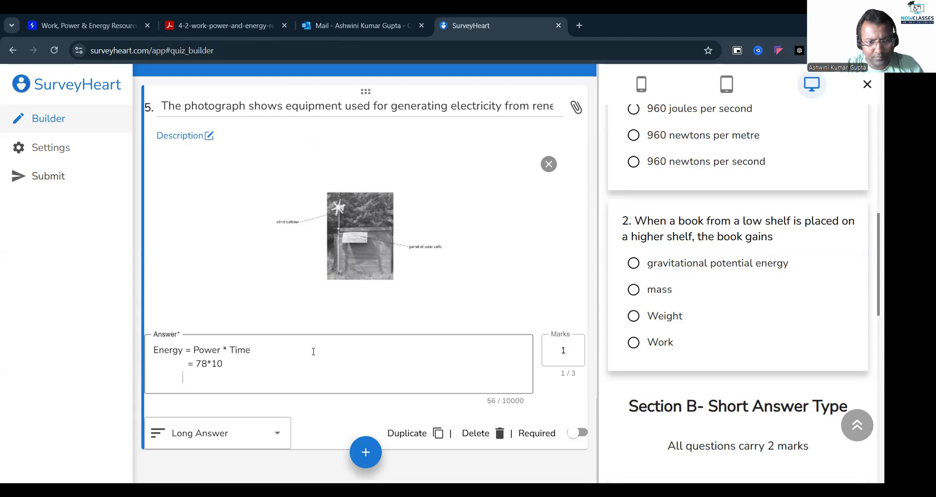
{"action": "type", "text": "   = "}
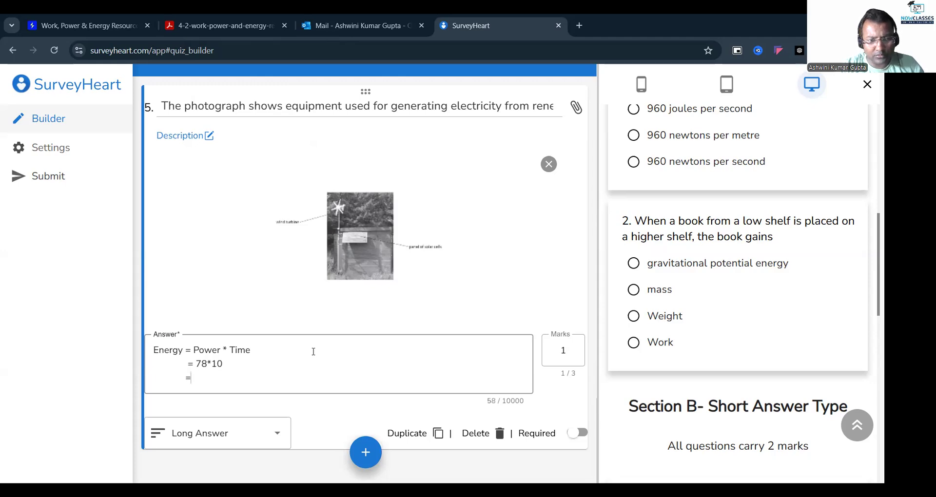
{"action": "type", "text": "780 J"}
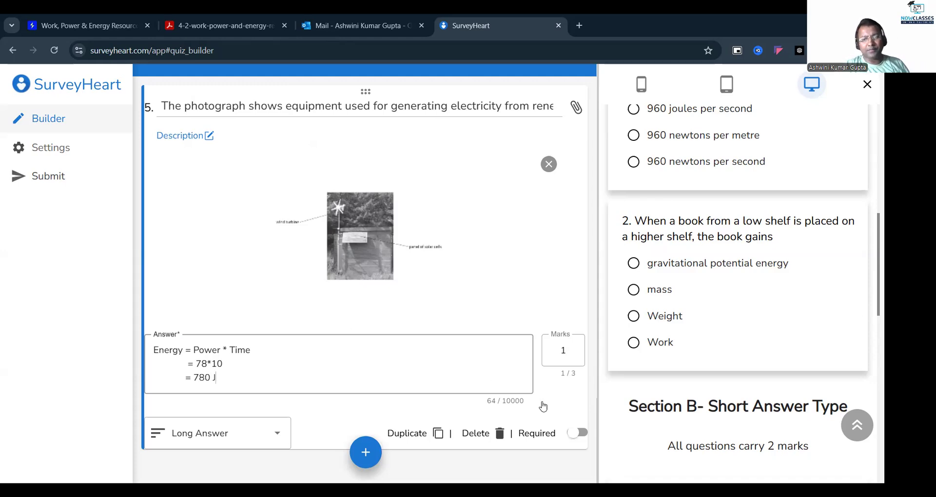
Set the marks to 3 for long-answer question 5 and also for short-answer question 4
{"action": "left_click_drag", "start_coordinate": [573, 353], "coordinate": [552, 353]}
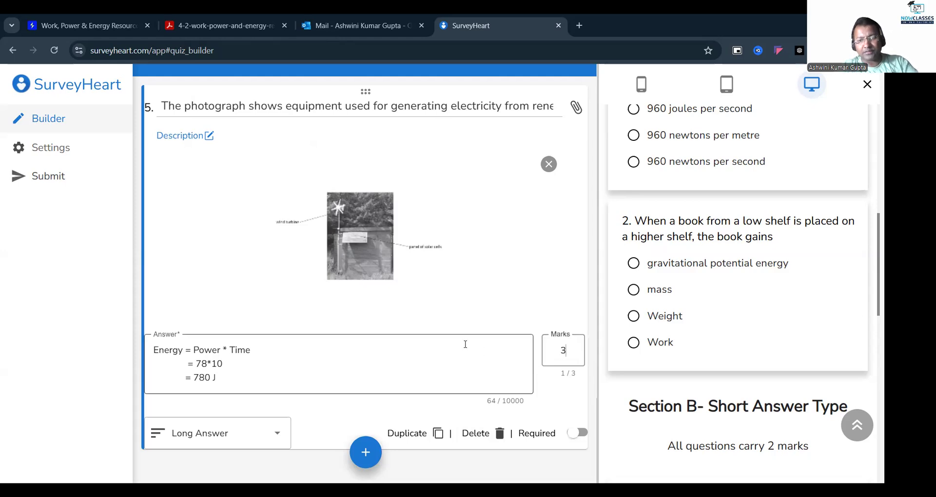
{"action": "scroll", "coordinate": [439, 327], "scroll_direction": "up", "scroll_amount": 8}
{"action": "left_click_drag", "start_coordinate": [568, 275], "coordinate": [552, 273]}
{"action": "type", "text": "3"}
{"action": "scroll", "coordinate": [552, 272], "scroll_direction": "up", "scroll_amount": 1}
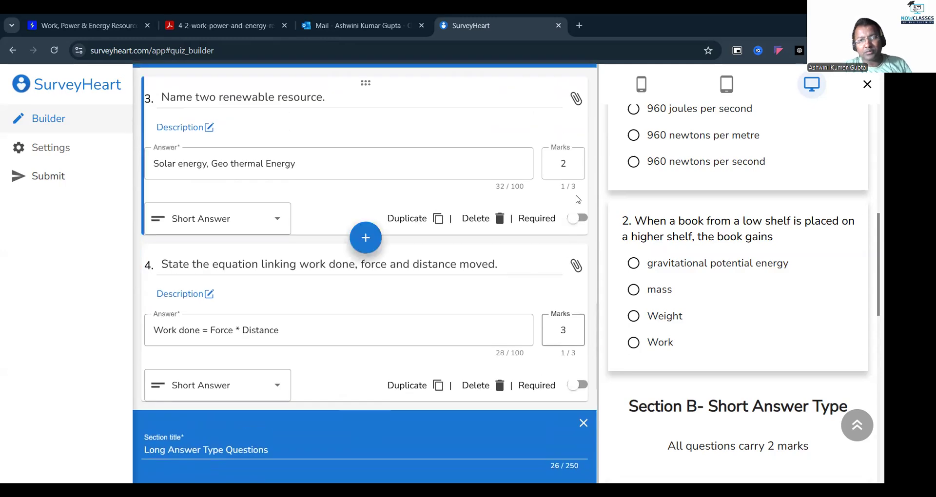
{"action": "scroll", "coordinate": [403, 267], "scroll_direction": "down", "scroll_amount": 6}
{"action": "scroll", "coordinate": [402, 268], "scroll_direction": "down", "scroll_amount": 3}
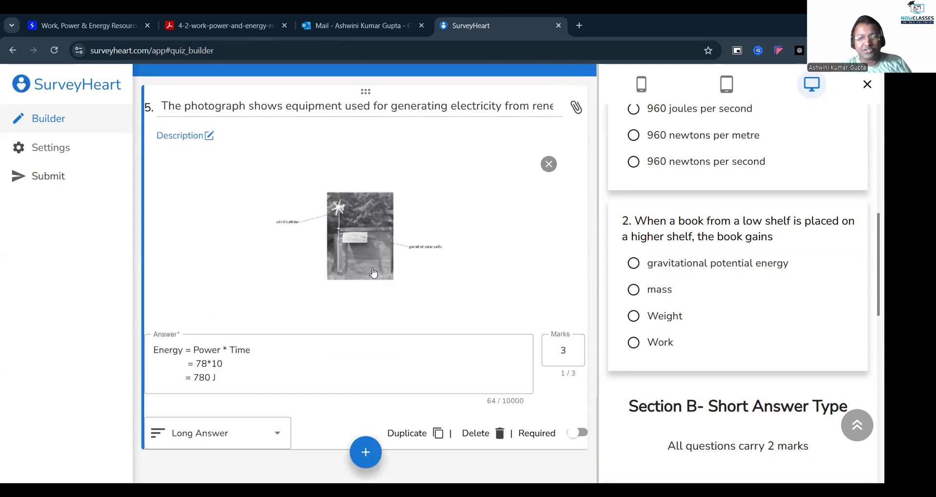
{"action": "scroll", "coordinate": [794, 278], "scroll_direction": "down", "scroll_amount": 10}
{"action": "scroll", "coordinate": [778, 286], "scroll_direction": "down", "scroll_amount": 3}
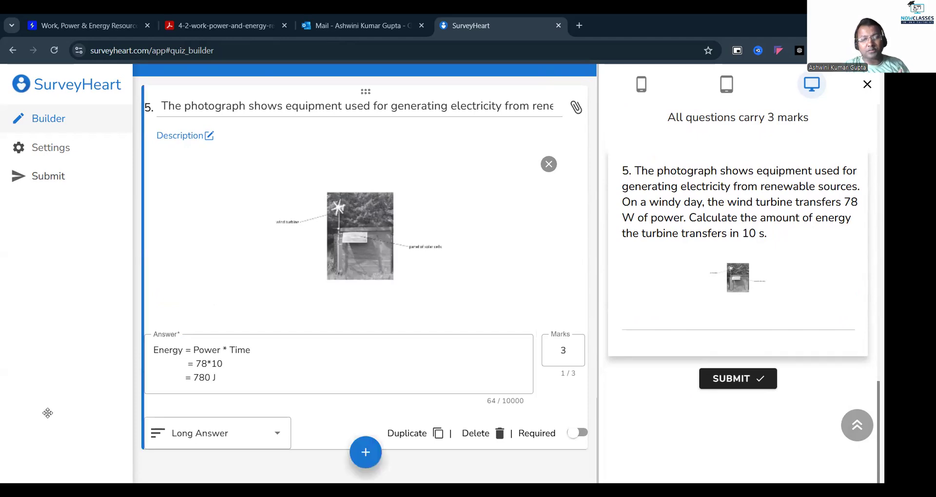
Add a File Upload question after question 5 titled "Draw DC motor" and set its marks to 3
{"action": "left_click", "coordinate": [366, 452]}
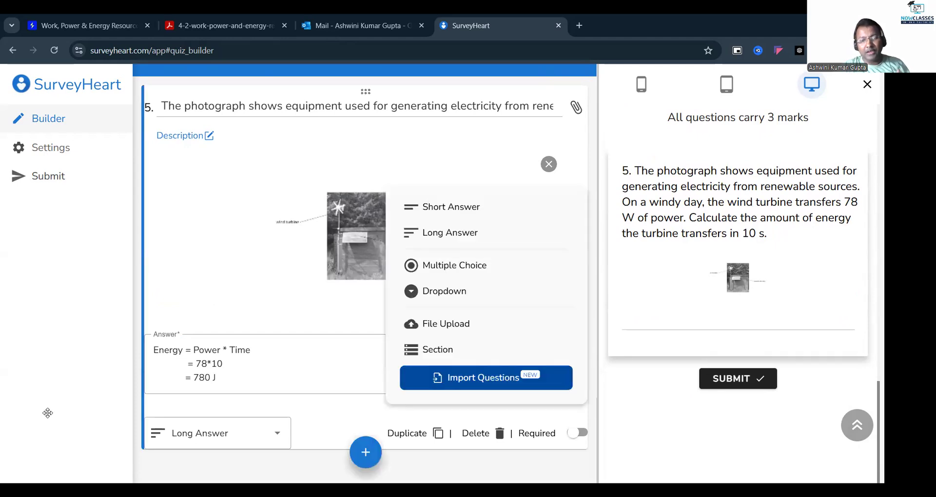
{"action": "left_click", "coordinate": [442, 326]}
{"action": "scroll", "coordinate": [443, 329], "scroll_direction": "down", "scroll_amount": 3}
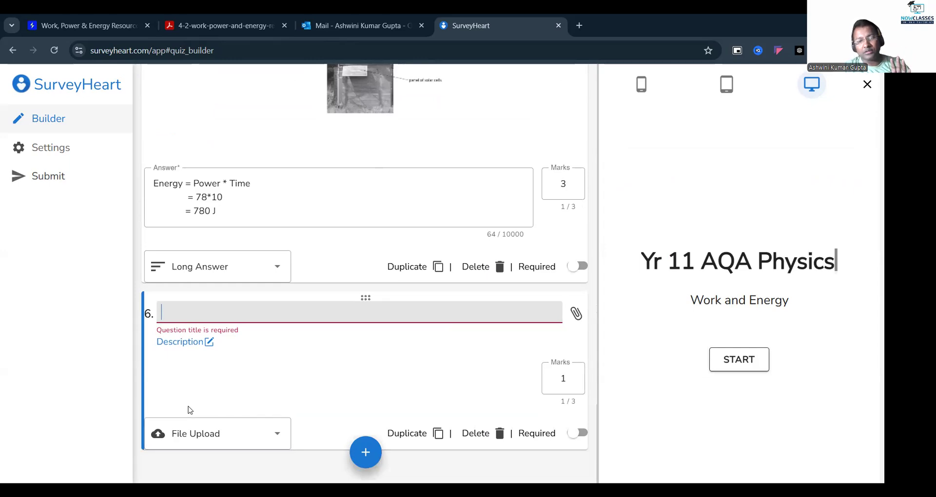
{"action": "left_click", "coordinate": [210, 319]}
{"action": "type", "text": "Draw"}
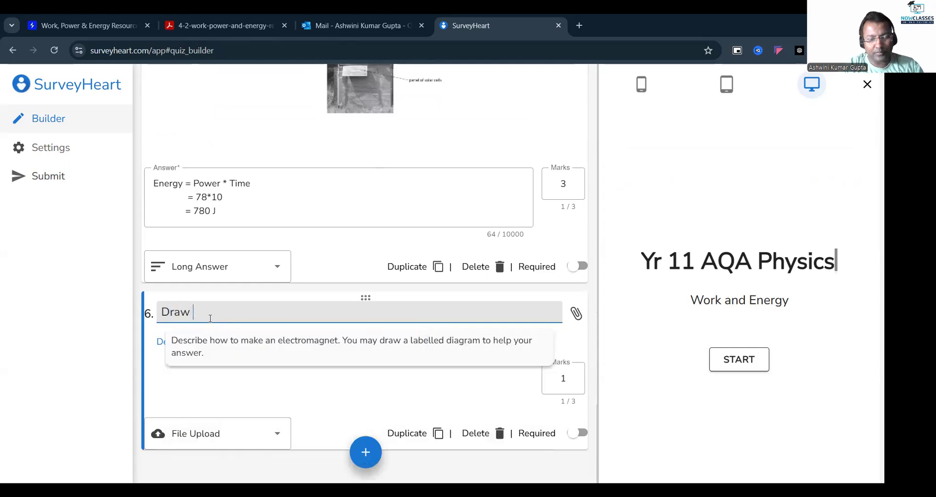
{"action": "type", "text": " DC motor"}
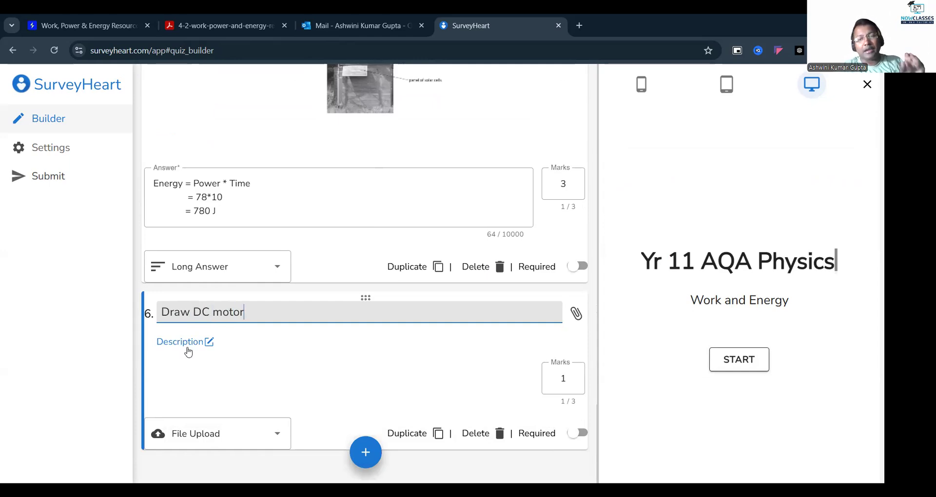
{"action": "double_click", "coordinate": [562, 380]}
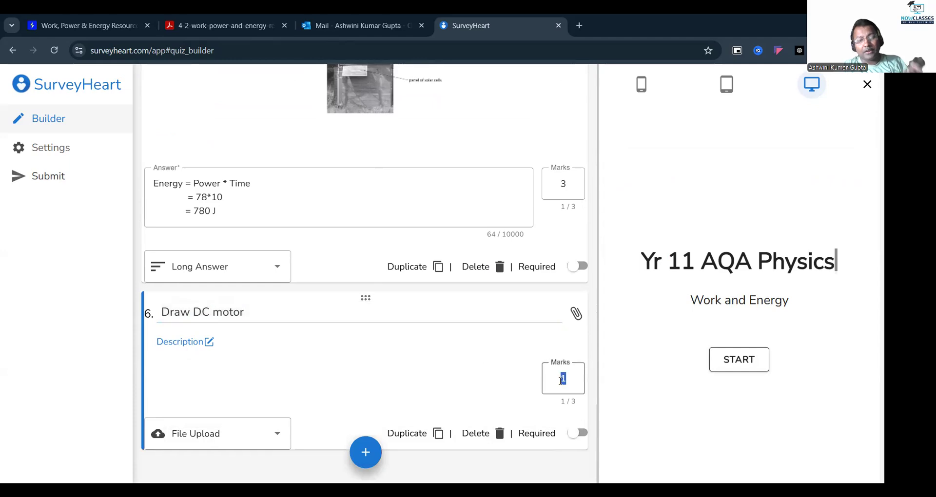
{"action": "type", "text": "3"}
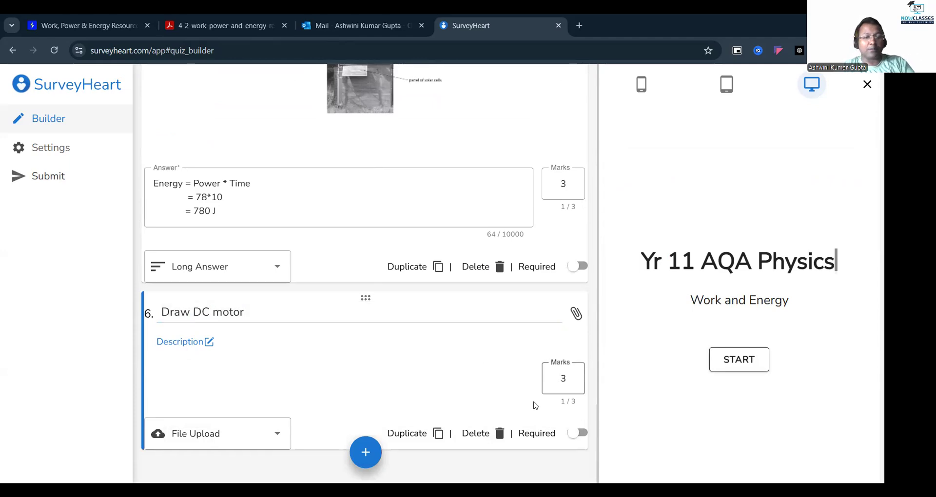
Change the quiz theme to Mobile and enable Show Logo in the quiz's view settings
{"action": "scroll", "coordinate": [535, 406], "scroll_direction": "up", "scroll_amount": 3}
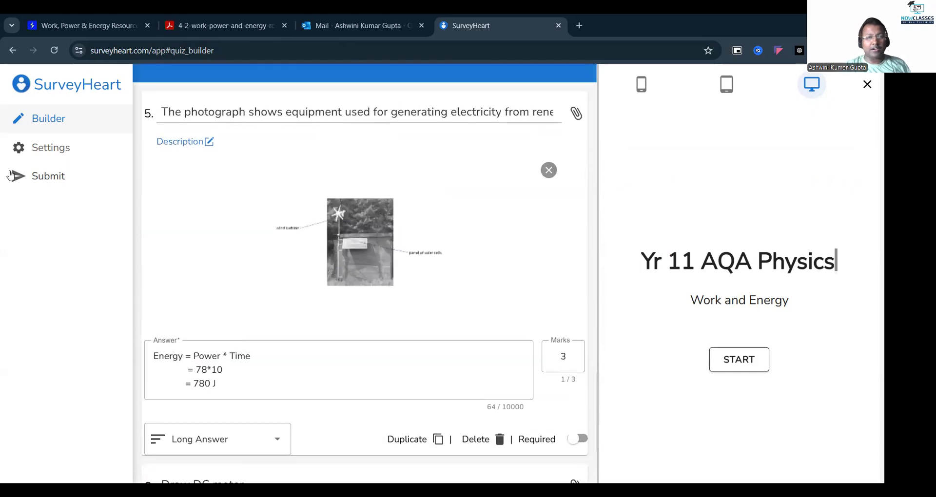
{"action": "left_click", "coordinate": [47, 150]}
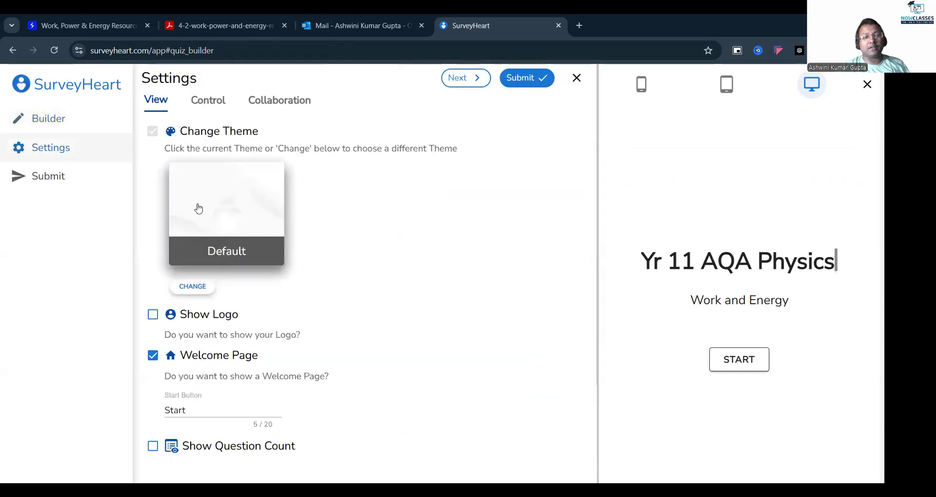
{"action": "left_click", "coordinate": [198, 287]}
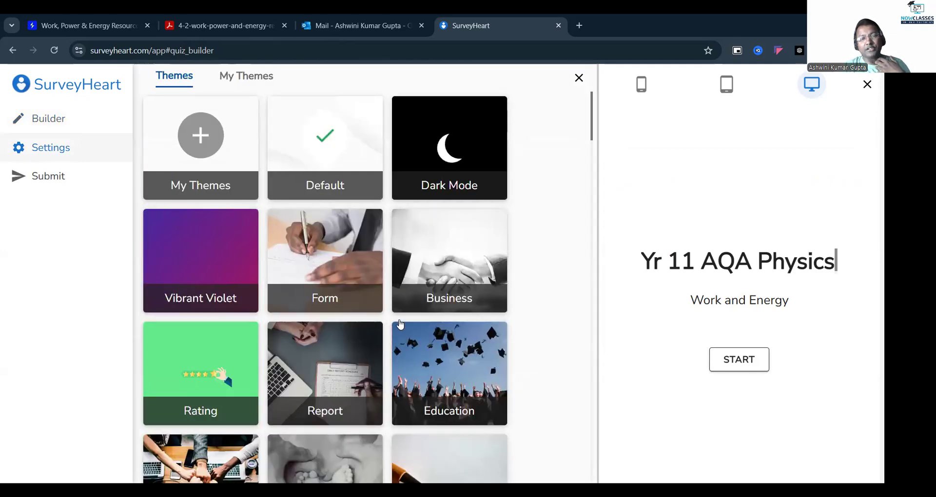
{"action": "scroll", "coordinate": [400, 324], "scroll_direction": "down", "scroll_amount": 5}
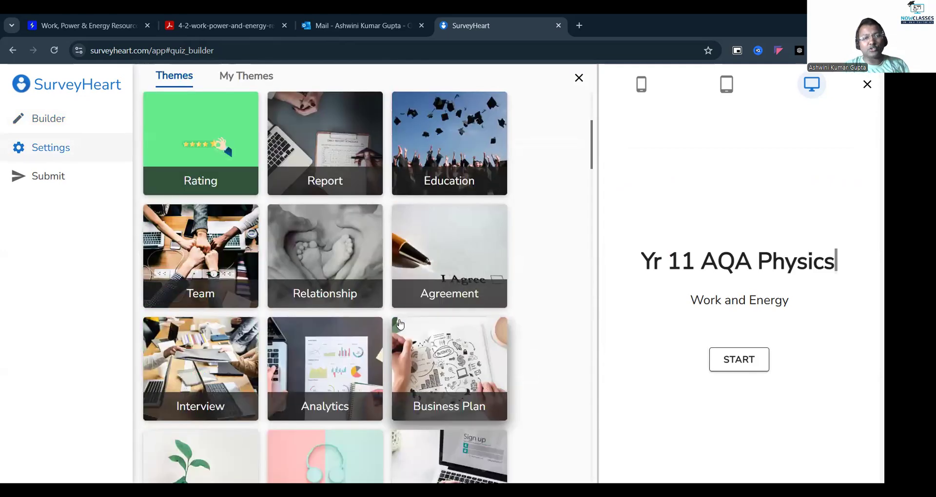
{"action": "scroll", "coordinate": [400, 324], "scroll_direction": "down", "scroll_amount": 7}
{"action": "scroll", "coordinate": [400, 325], "scroll_direction": "down", "scroll_amount": 3}
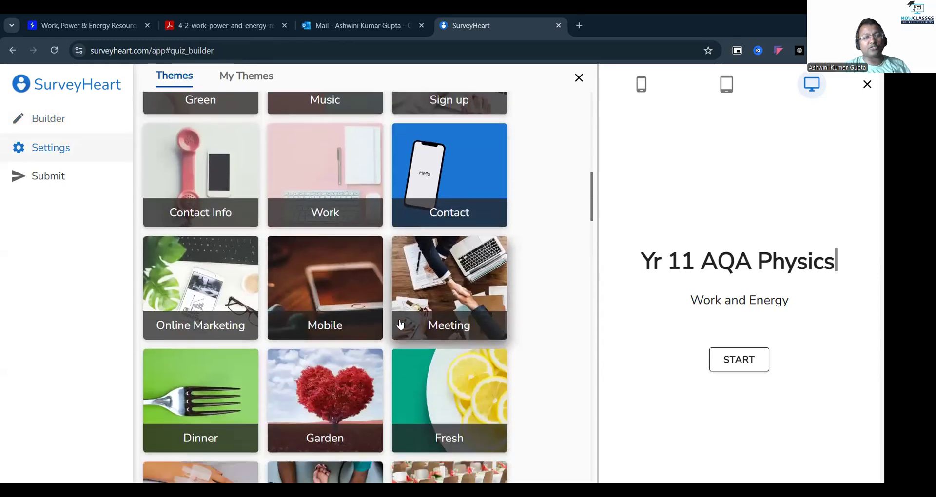
{"action": "scroll", "coordinate": [399, 322], "scroll_direction": "up", "scroll_amount": 1}
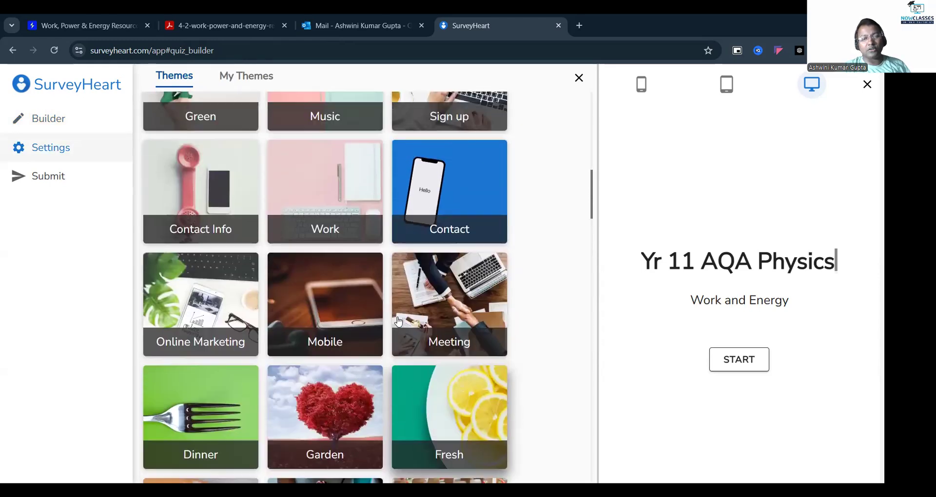
{"action": "left_click", "coordinate": [344, 295]}
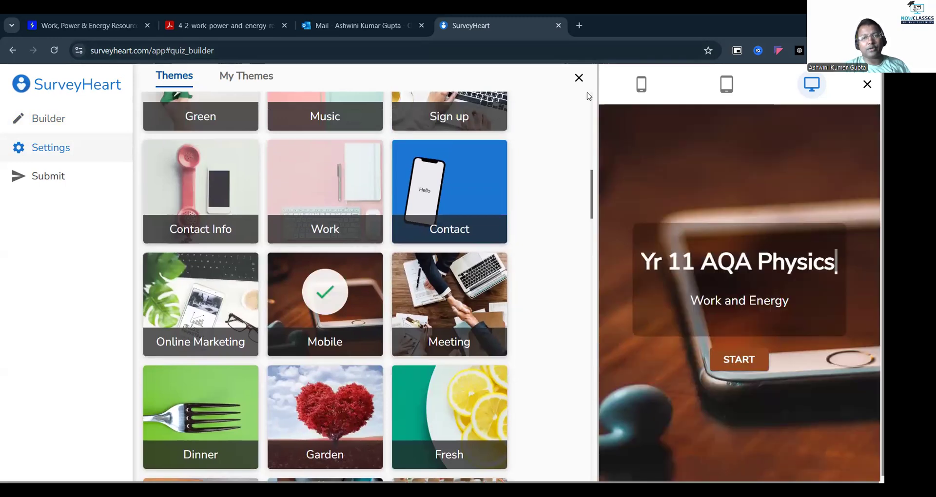
{"action": "left_click", "coordinate": [579, 78]}
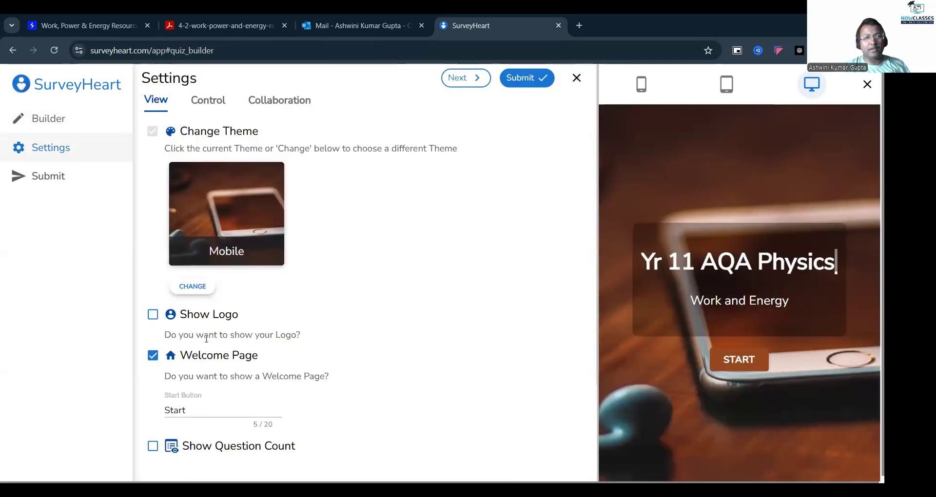
{"action": "left_click", "coordinate": [153, 315]}
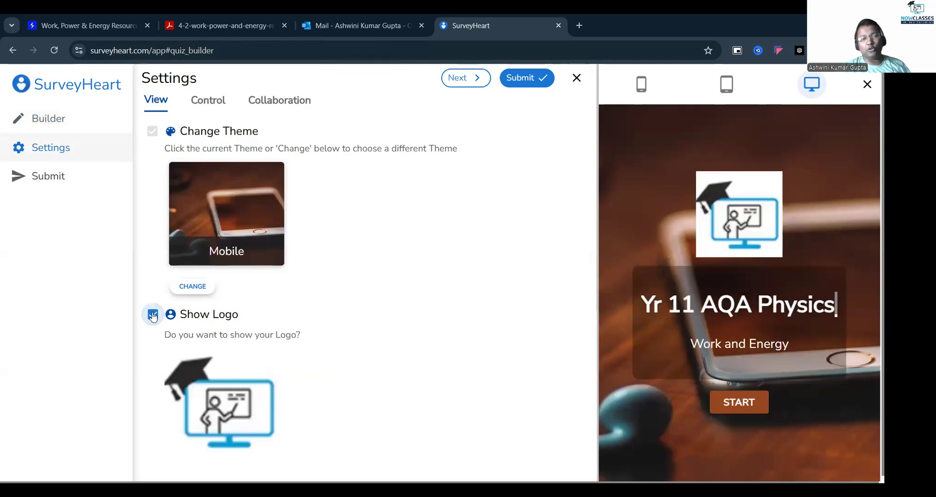
{"action": "scroll", "coordinate": [227, 377], "scroll_direction": "down", "scroll_amount": 3}
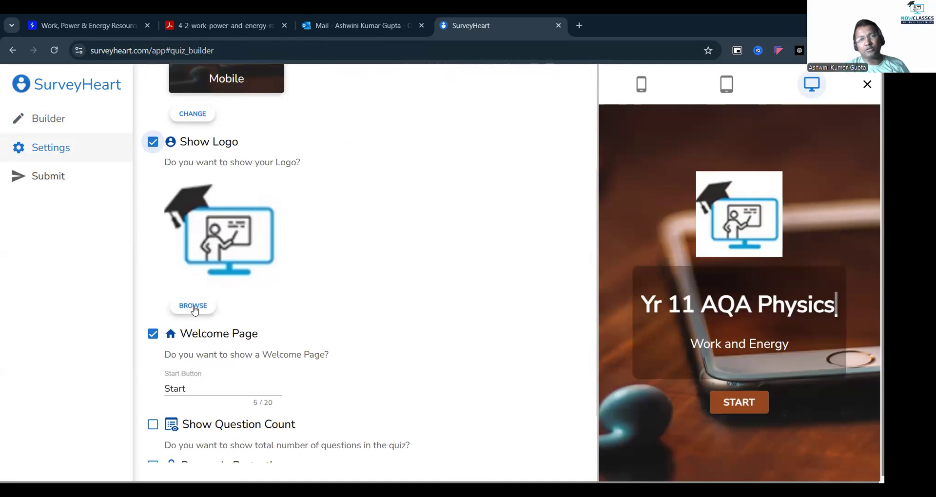
Enable showing the total question count on the quiz's welcome page
{"action": "scroll", "coordinate": [197, 309], "scroll_direction": "down", "scroll_amount": 1}
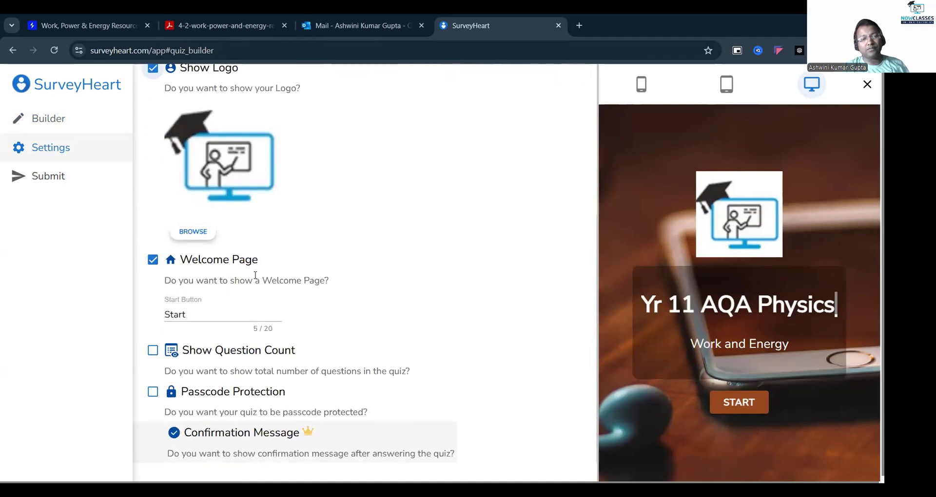
{"action": "scroll", "coordinate": [195, 317], "scroll_direction": "down", "scroll_amount": 1}
{"action": "left_click", "coordinate": [152, 347]}
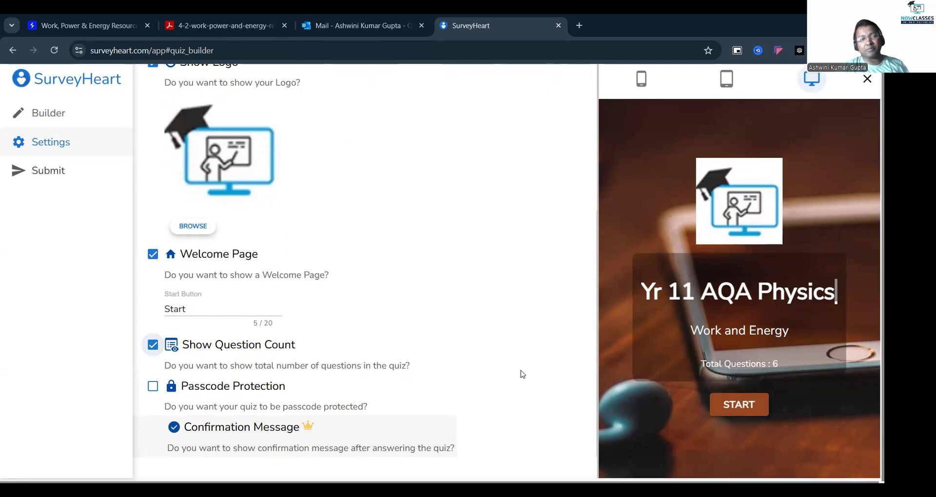
Enable passcode protection for the quiz and regenerate its access code
{"action": "left_click", "coordinate": [152, 388]}
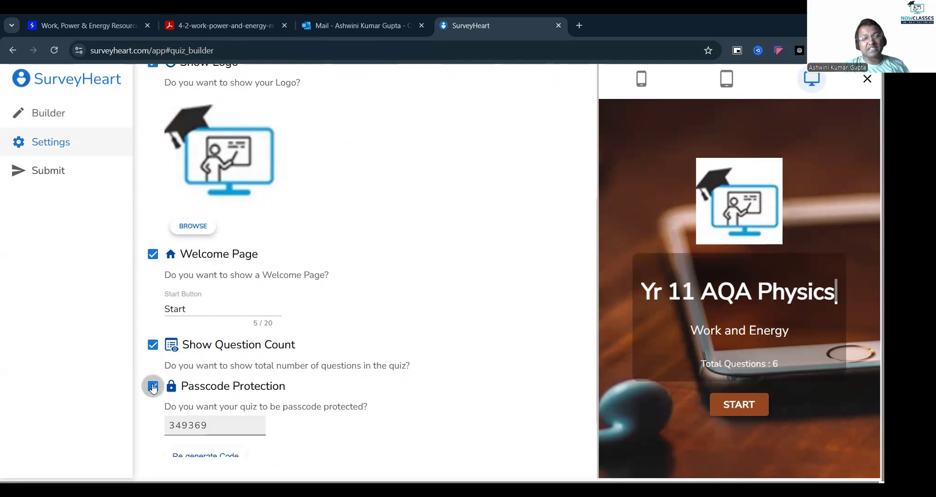
{"action": "scroll", "coordinate": [150, 386], "scroll_direction": "down", "scroll_amount": 1}
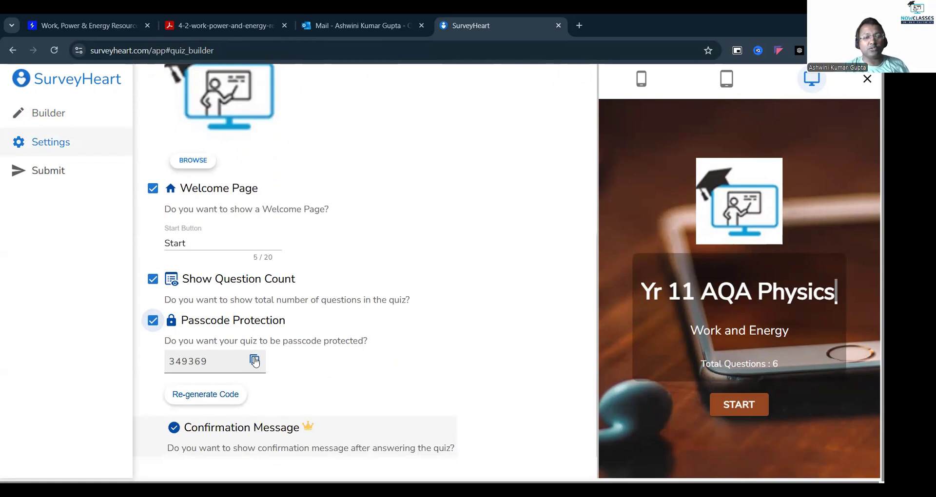
{"action": "left_click", "coordinate": [211, 397]}
{"action": "left_click", "coordinate": [211, 397]}
Enable the second participant information field in the quiz's control settings and label it "Year"
{"action": "scroll", "coordinate": [299, 388], "scroll_direction": "up", "scroll_amount": 5}
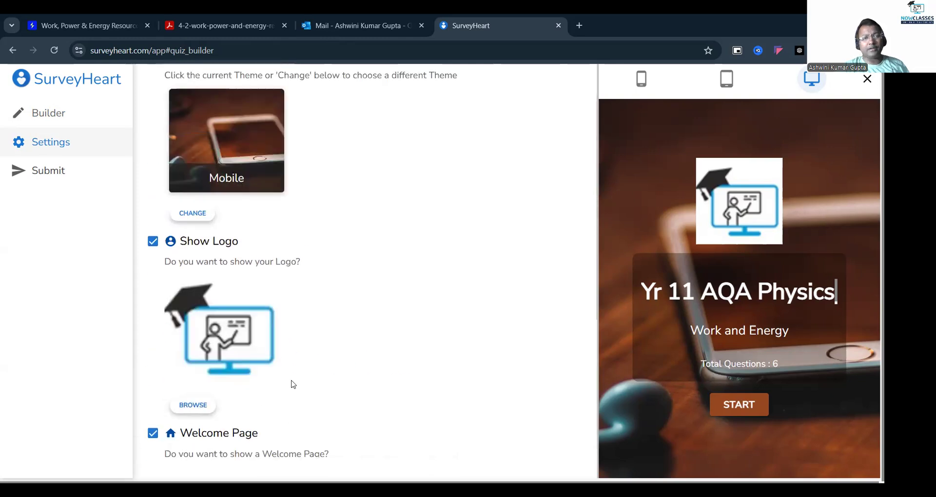
{"action": "scroll", "coordinate": [293, 385], "scroll_direction": "up", "scroll_amount": 2}
{"action": "left_click", "coordinate": [215, 102]}
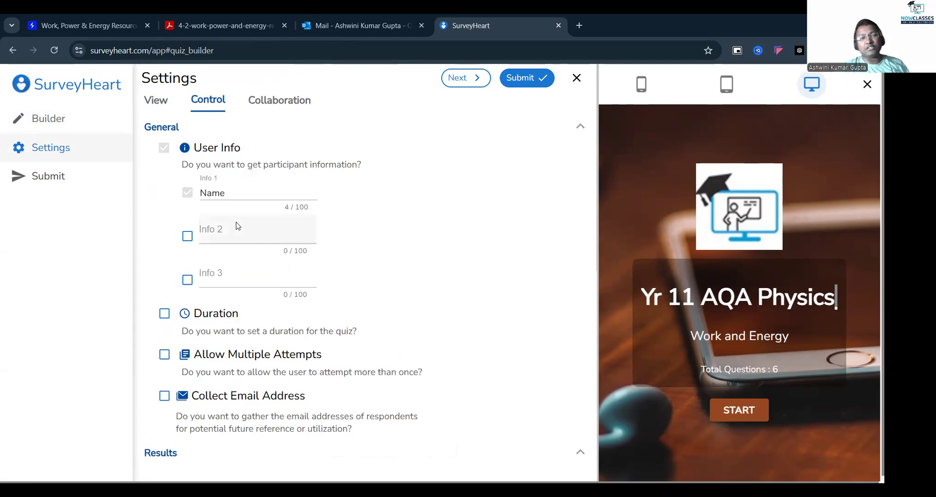
{"action": "left_click", "coordinate": [231, 236]}
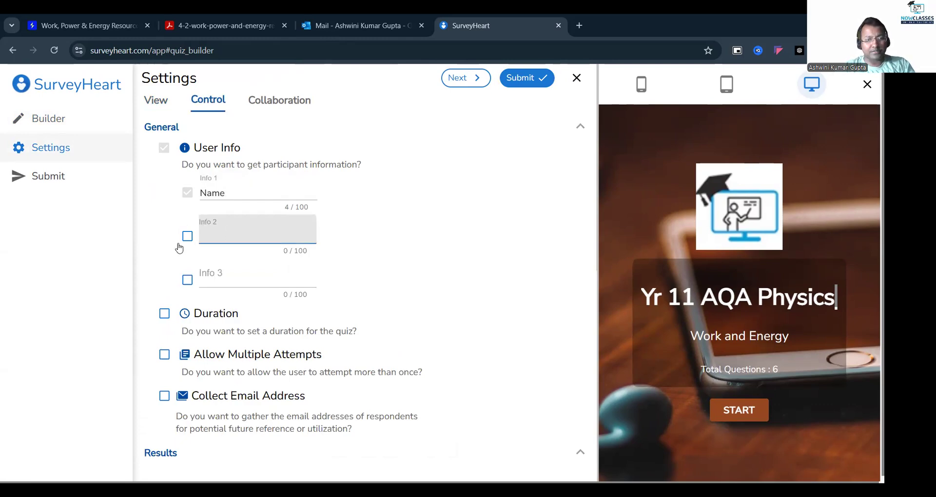
{"action": "left_click", "coordinate": [187, 236]}
{"action": "left_click", "coordinate": [240, 231]}
{"action": "left_click_drag", "start_coordinate": [240, 231], "coordinate": [156, 246]}
{"action": "type", "text": "Year"}
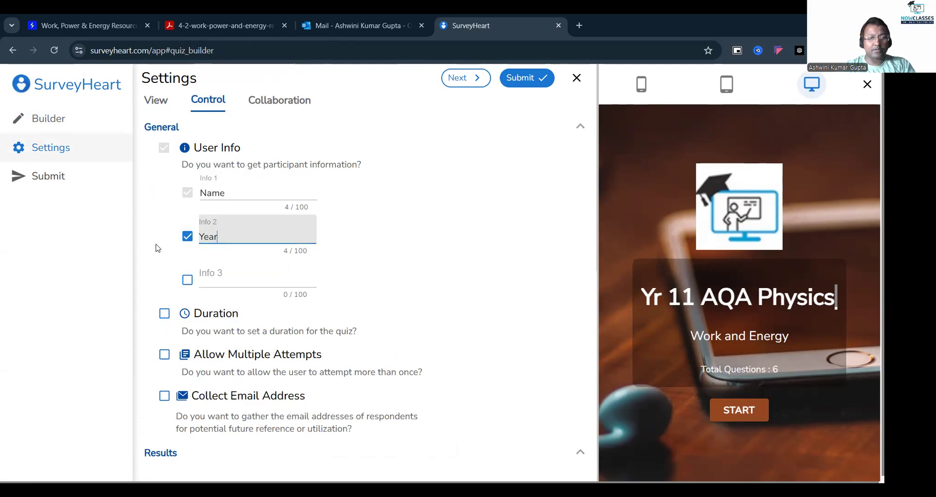
Enable the third participant information field and label it "Board / Curriculam"
{"action": "left_click", "coordinate": [187, 280]}
{"action": "left_click_drag", "start_coordinate": [235, 277], "coordinate": [188, 287]}
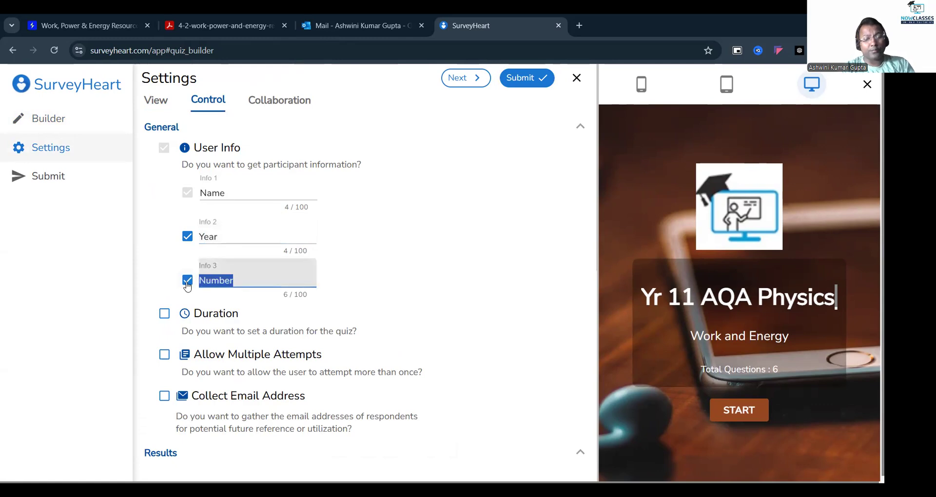
{"action": "type", "text": "Board"}
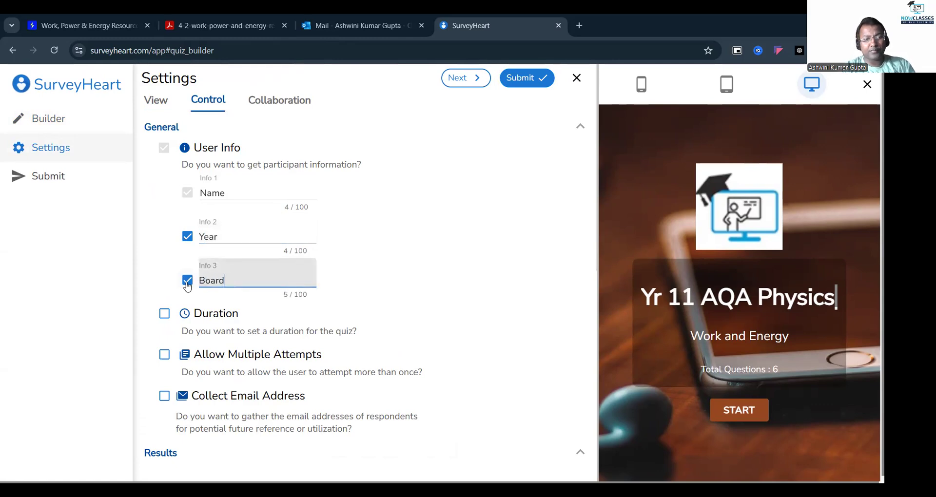
{"action": "type", "text": " ./ "}
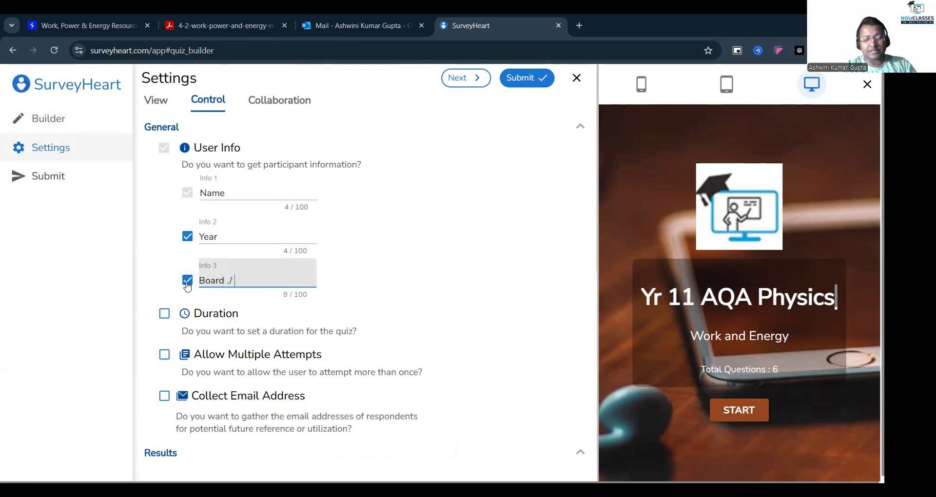
{"action": "type", "text": "Curriculam"}
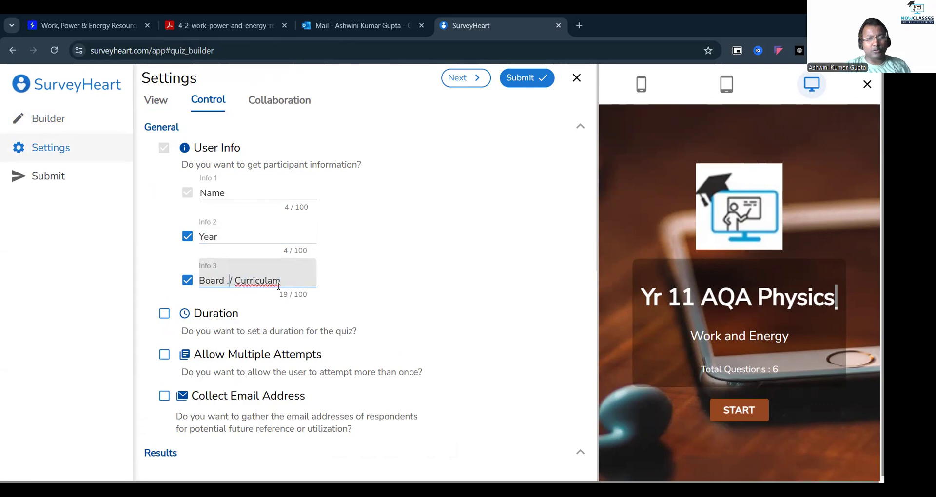
{"action": "key", "text": "BackSpace"}
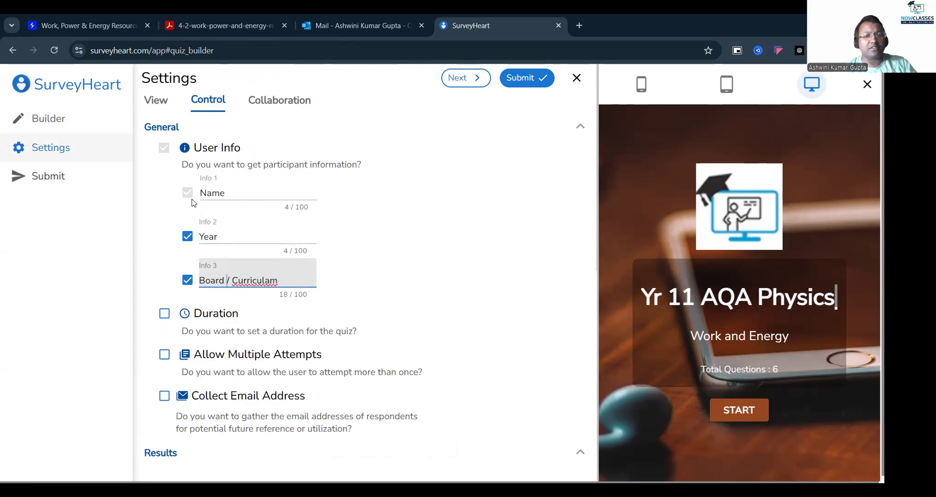
Turn on a time limit for the quiz and set its duration to 45 minutes
{"action": "left_click", "coordinate": [164, 317]}
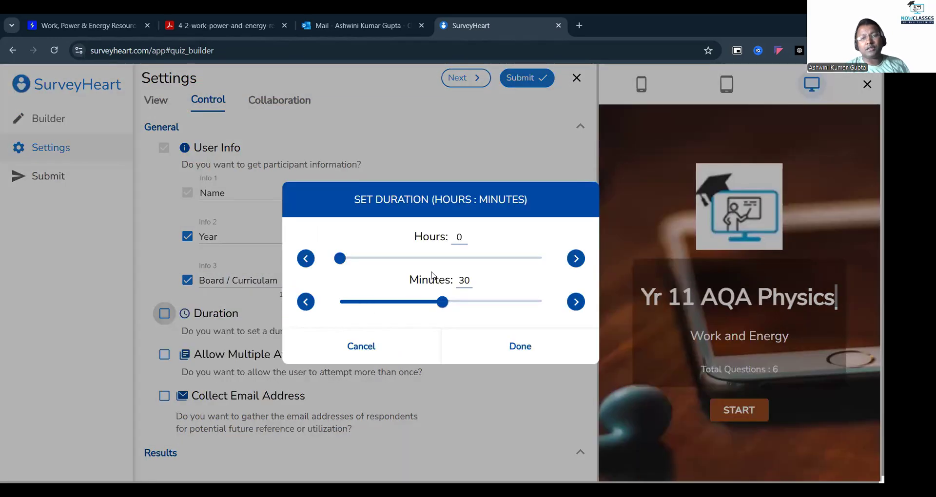
{"action": "left_click_drag", "start_coordinate": [442, 302], "coordinate": [494, 302]}
{"action": "left_click", "coordinate": [510, 347]}
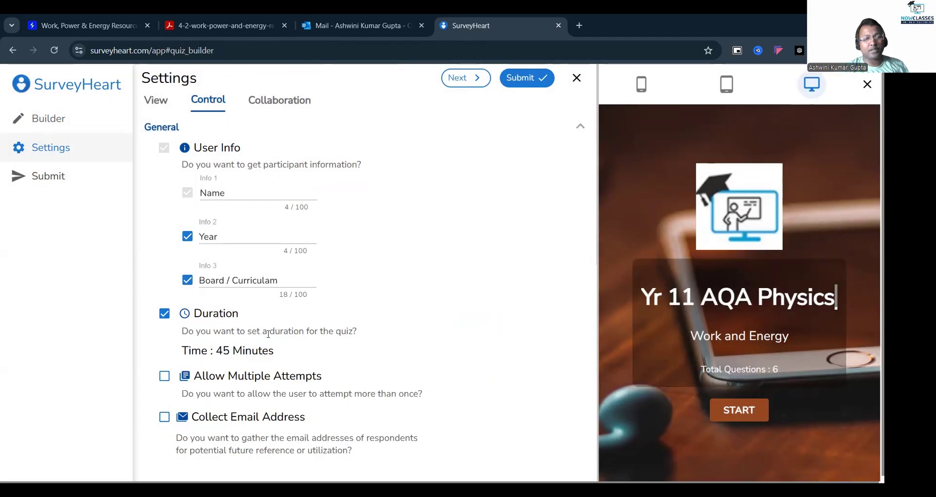
Allow multiple attempts at the quiz and let participants see the correct answers
{"action": "scroll", "coordinate": [165, 302], "scroll_direction": "down", "scroll_amount": 2}
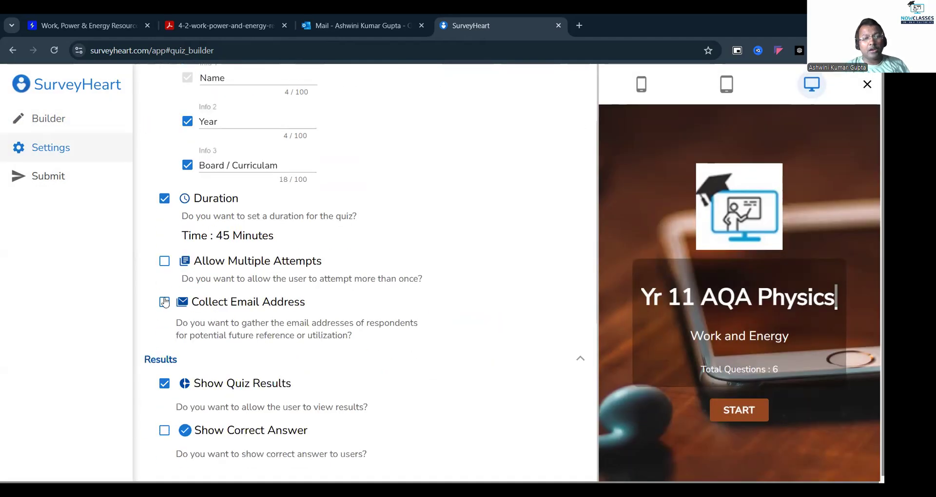
{"action": "left_click", "coordinate": [163, 264]}
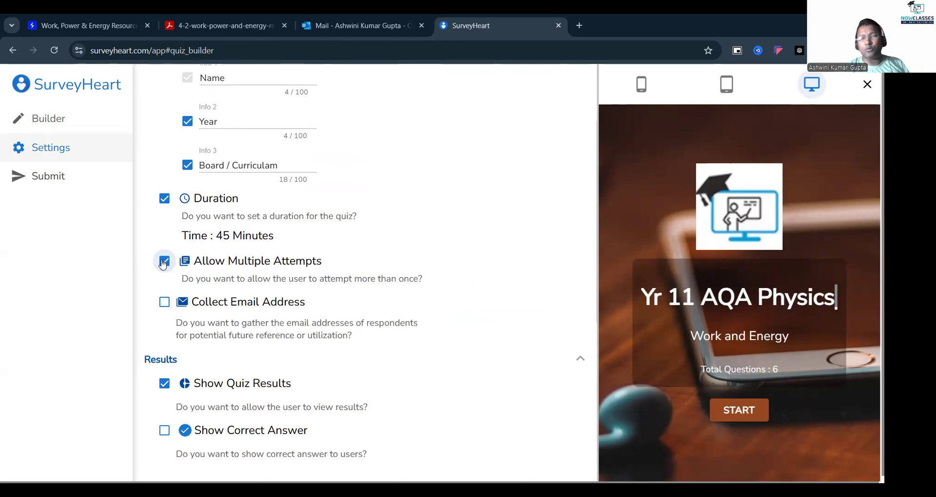
{"action": "scroll", "coordinate": [309, 329], "scroll_direction": "down", "scroll_amount": 2}
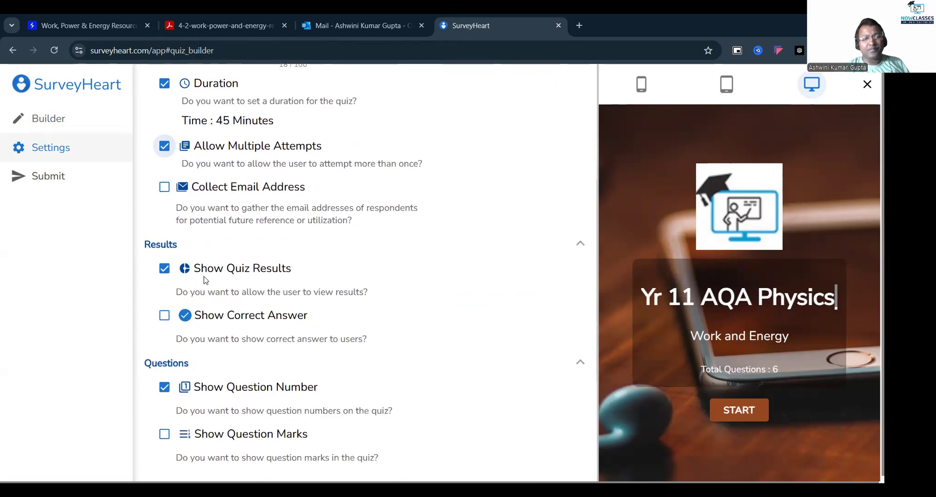
{"action": "left_click", "coordinate": [169, 316]}
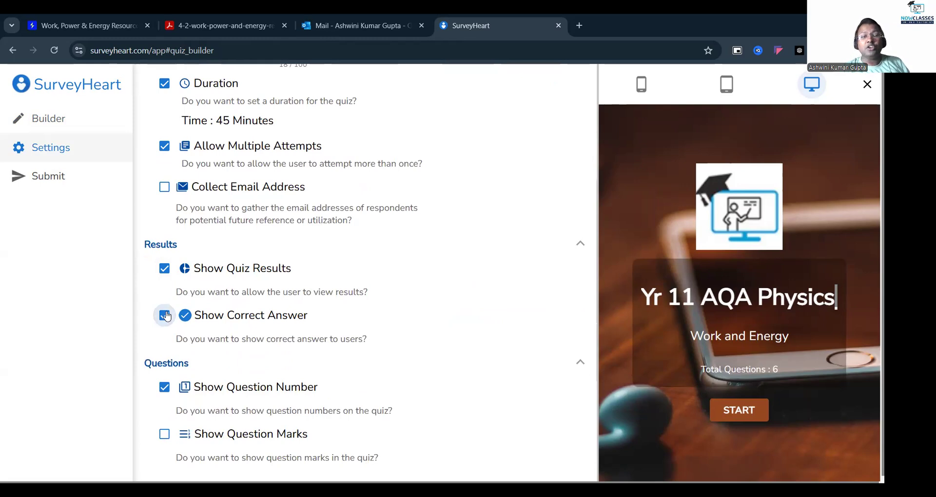
Enable showing the marks for each question in the quiz
{"action": "scroll", "coordinate": [204, 316], "scroll_direction": "down", "scroll_amount": 2}
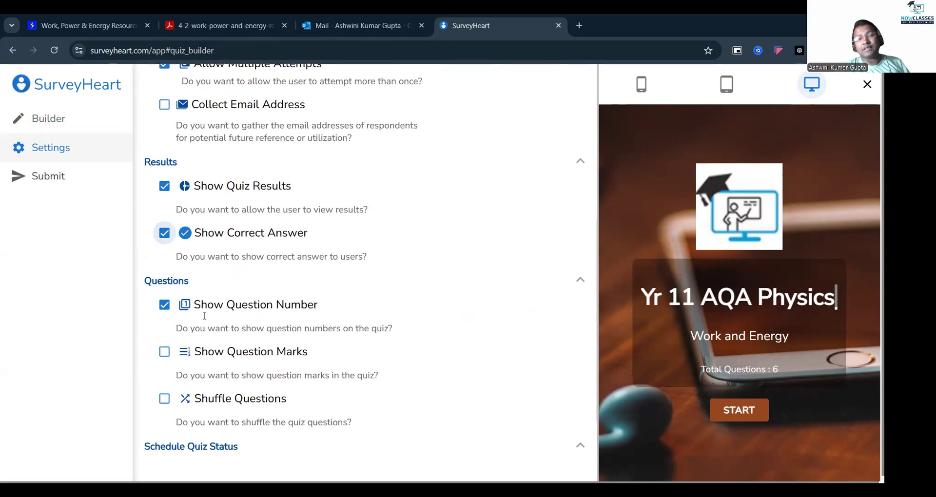
{"action": "scroll", "coordinate": [204, 316], "scroll_direction": "down", "scroll_amount": 1}
{"action": "left_click", "coordinate": [163, 321]}
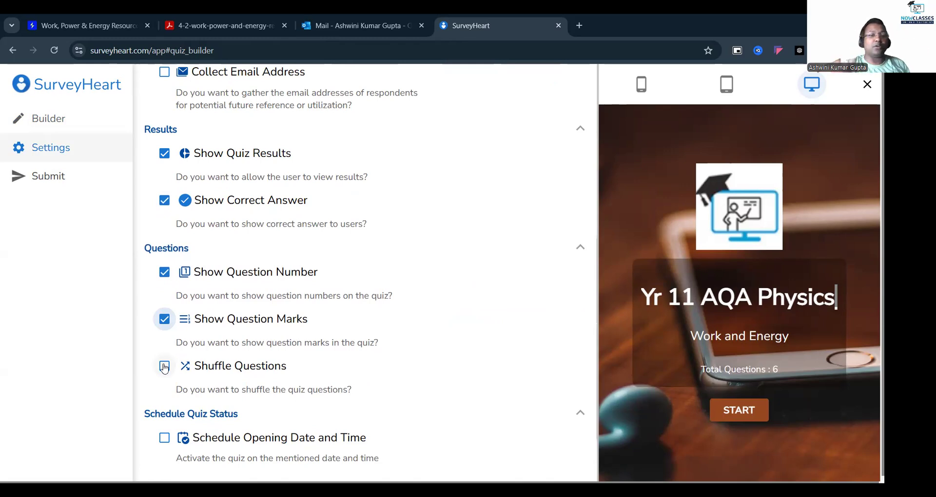
{"action": "scroll", "coordinate": [164, 367], "scroll_direction": "down", "scroll_amount": 1}
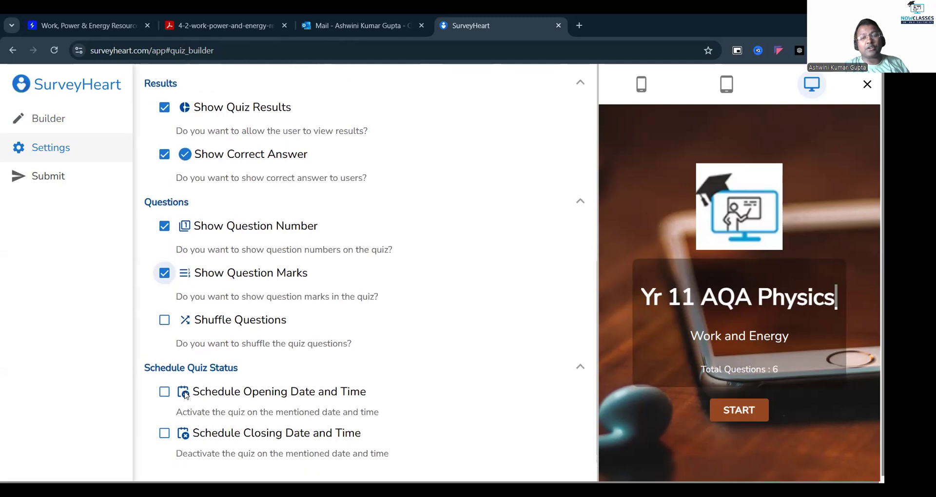
{"action": "scroll", "coordinate": [185, 395], "scroll_direction": "down", "scroll_amount": 1}
{"action": "scroll", "coordinate": [297, 348], "scroll_direction": "up", "scroll_amount": 9}
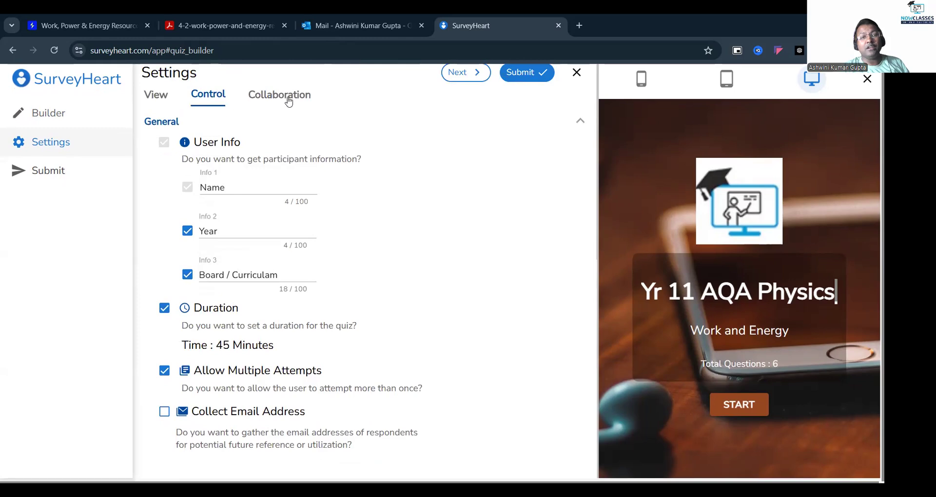
{"action": "left_click", "coordinate": [281, 96]}
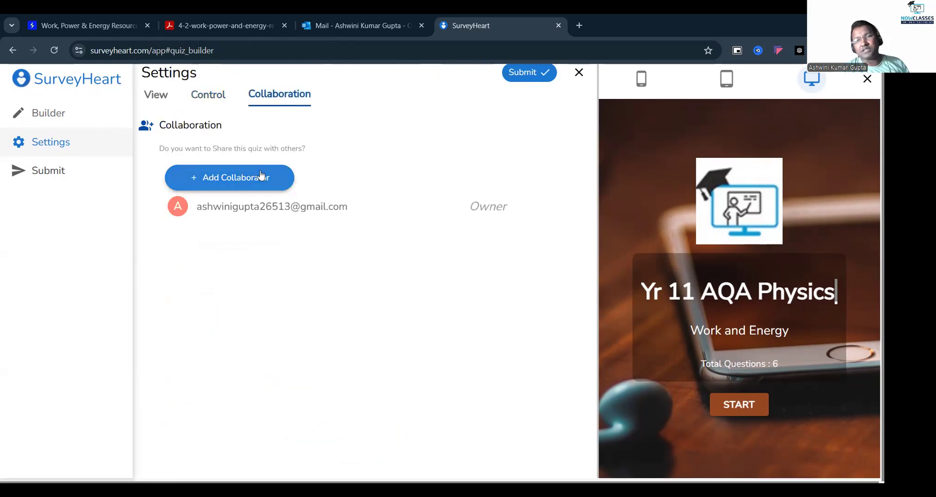
{"action": "left_click", "coordinate": [210, 99]}
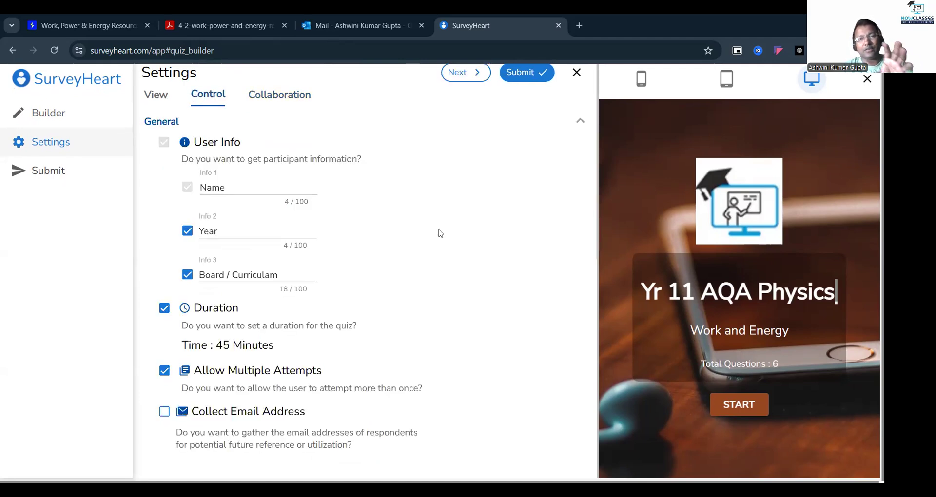
Submit the finished quiz and copy its share link together with the passcode
{"action": "scroll", "coordinate": [519, 125], "scroll_direction": "up", "scroll_amount": 1}
{"action": "left_click", "coordinate": [523, 79]}
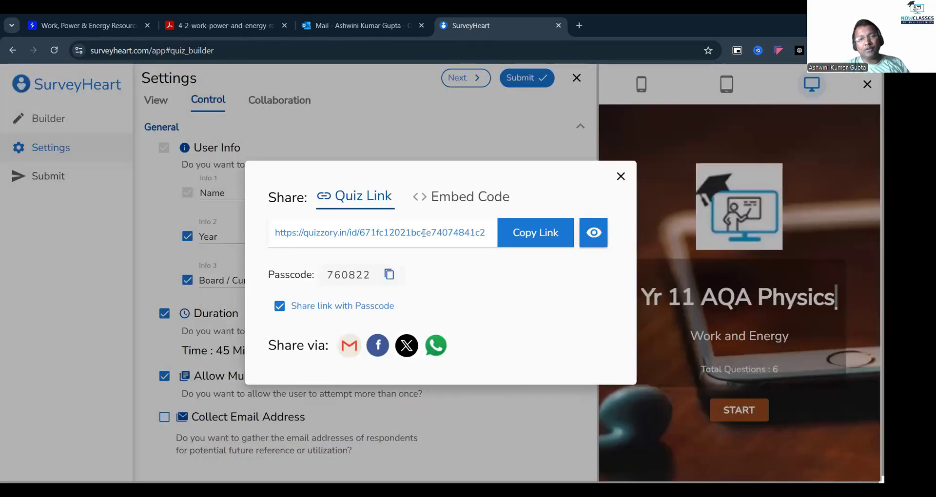
{"action": "left_click", "coordinate": [530, 234]}
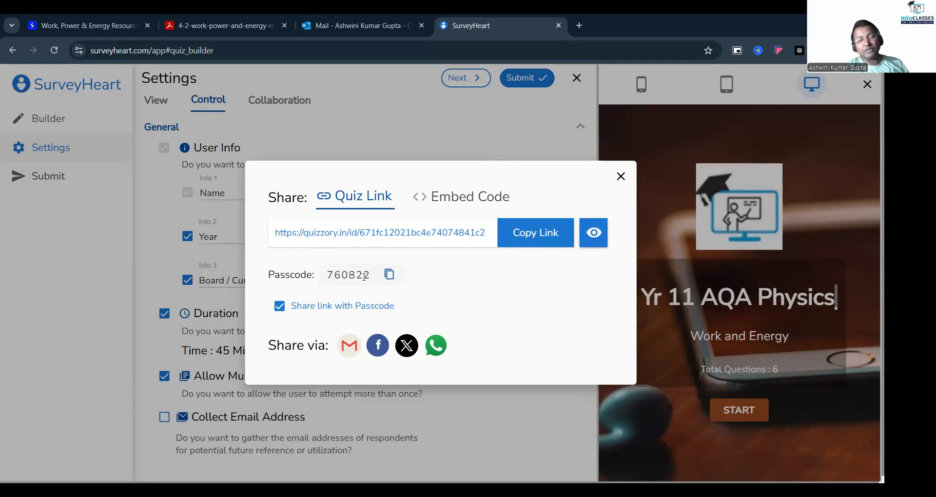
Try to open the copied quiz link in a new browser tab after removing the pasted passcode text, and close that tab
{"action": "left_click", "coordinate": [580, 25]}
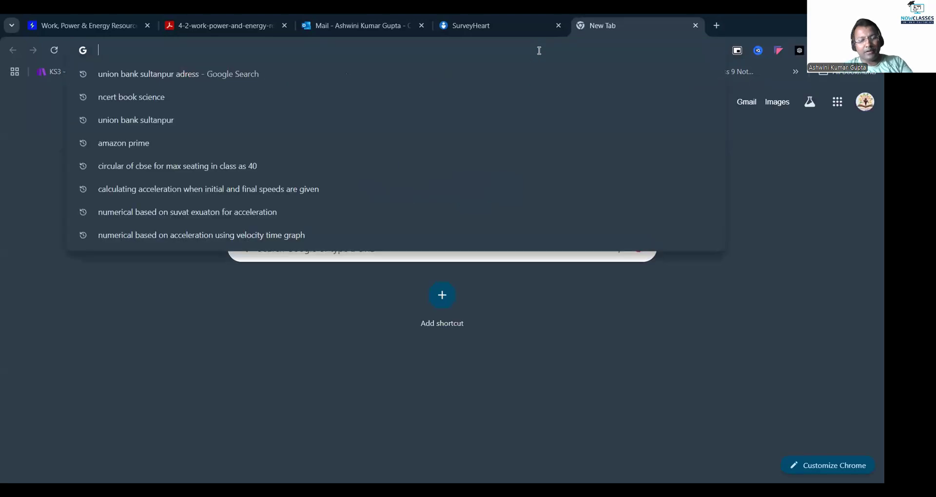
{"action": "key", "text": "ctrl+v"}
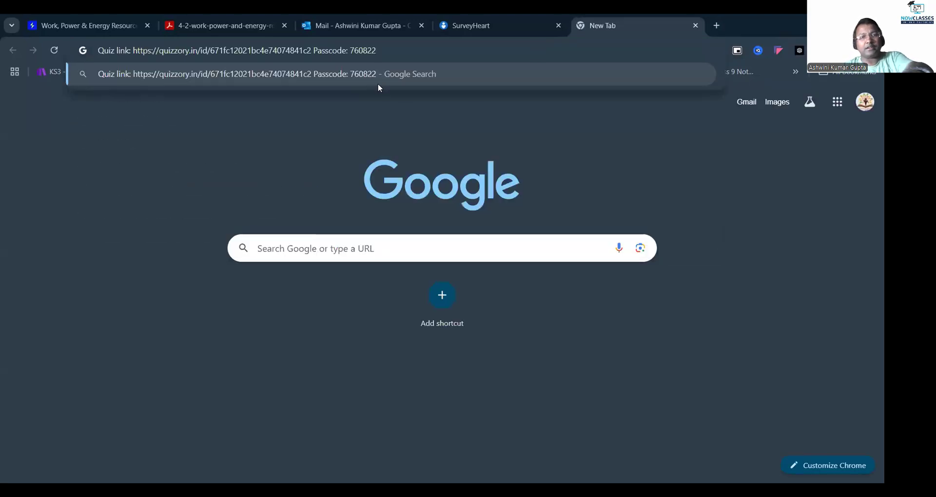
{"action": "left_click_drag", "start_coordinate": [315, 51], "coordinate": [429, 58]}
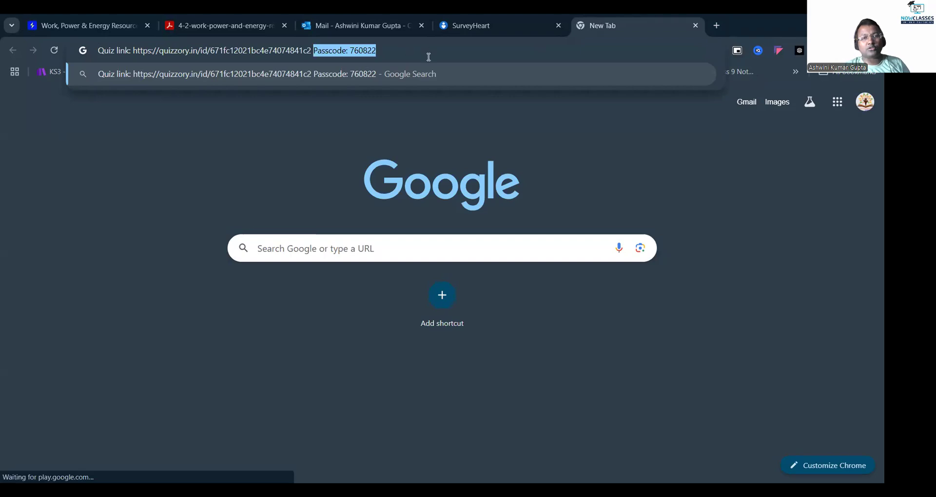
{"action": "key", "text": "BackSpace"}
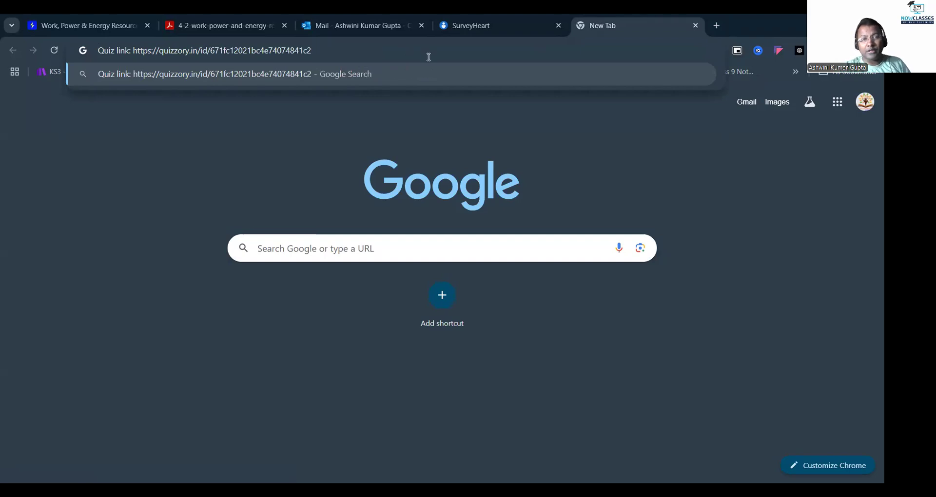
{"action": "key", "text": "Return"}
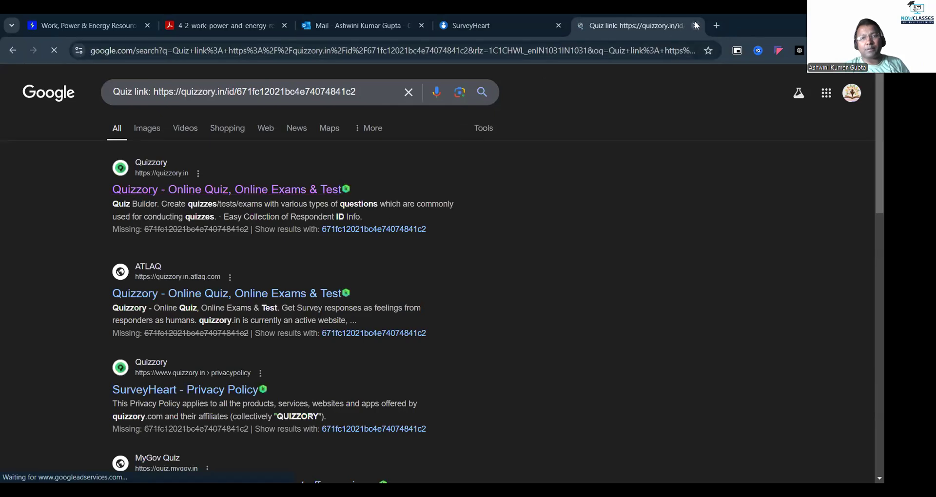
{"action": "key", "text": "ctrl+w"}
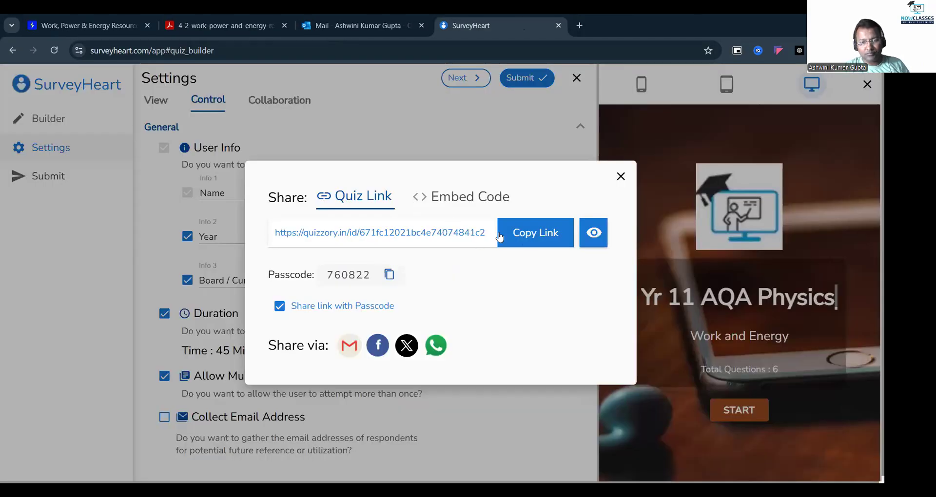
Copy the quiz link and share it with its passcode through a new Gmail message
{"action": "left_click", "coordinate": [528, 237]}
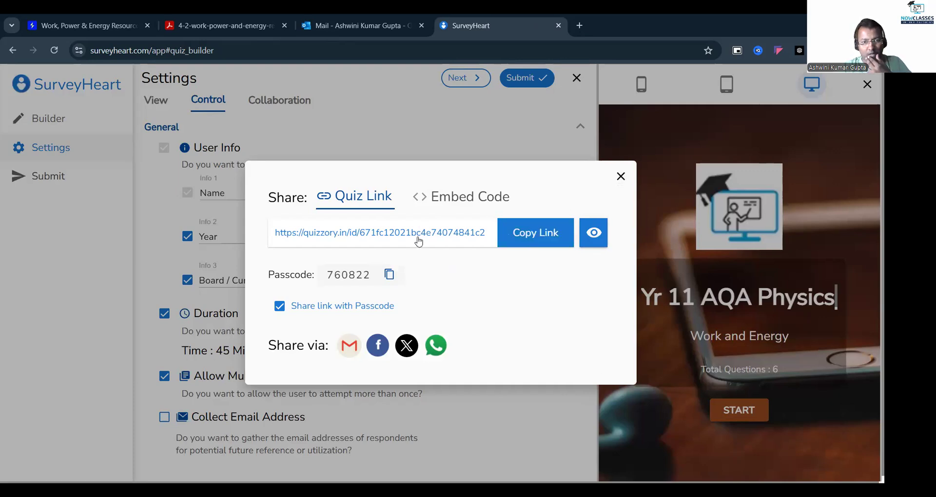
{"action": "left_click", "coordinate": [350, 347]}
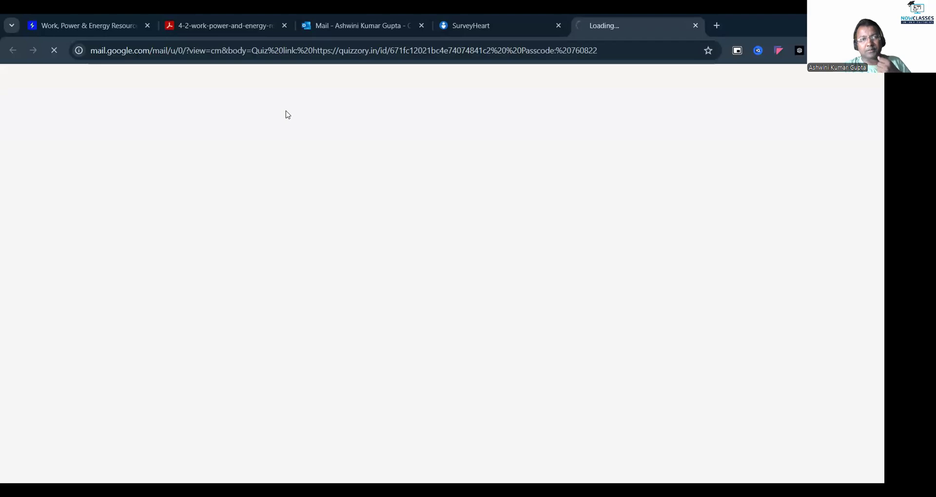
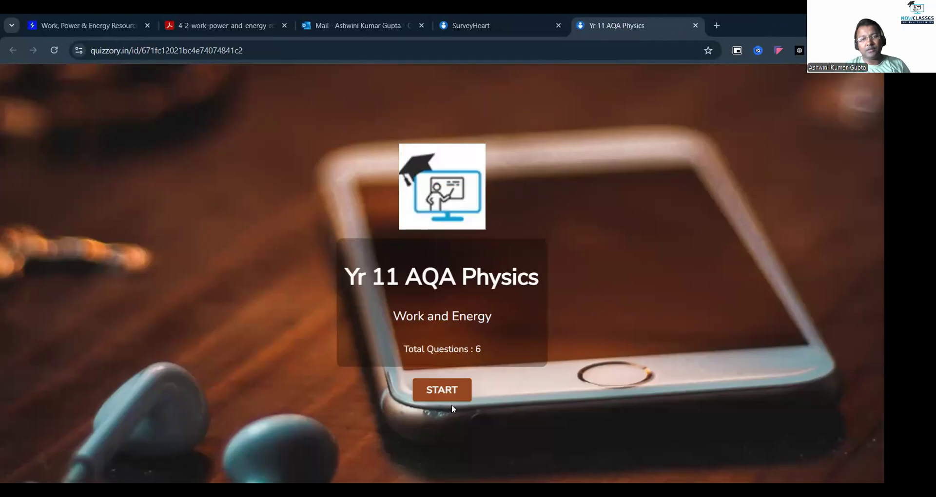
Start the quiz as a participant, entering the participant's name, year 11 and board Edexel
{"action": "left_click", "coordinate": [446, 391]}
{"action": "left_click", "coordinate": [268, 258]}
{"action": "left_click", "coordinate": [267, 259]}
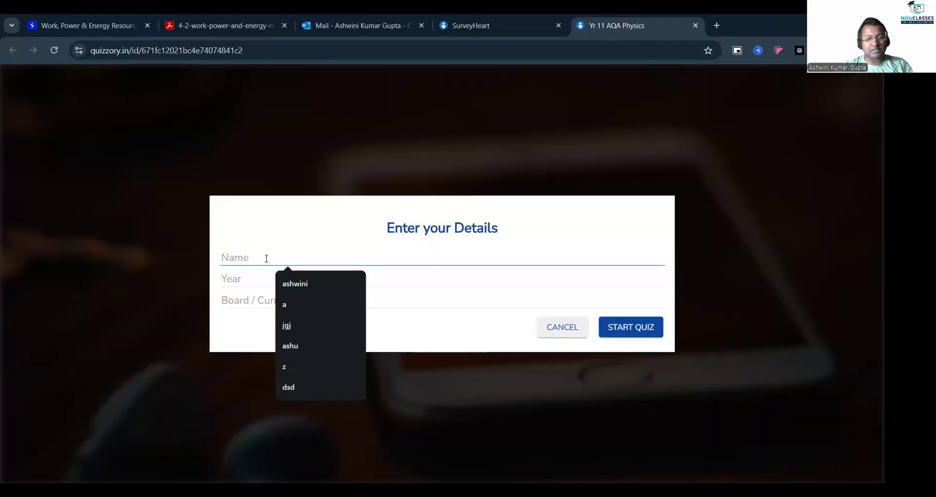
{"action": "type", "text": "Ashwini"}
{"action": "key", "text": "Tab"}
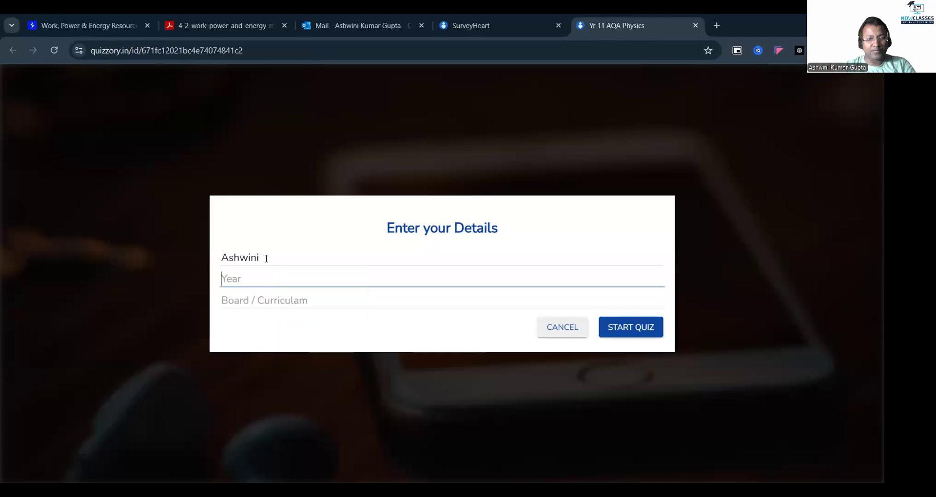
{"action": "type", "text": "11"}
{"action": "key", "text": "Tab"}
{"action": "type", "text": "Edex"}
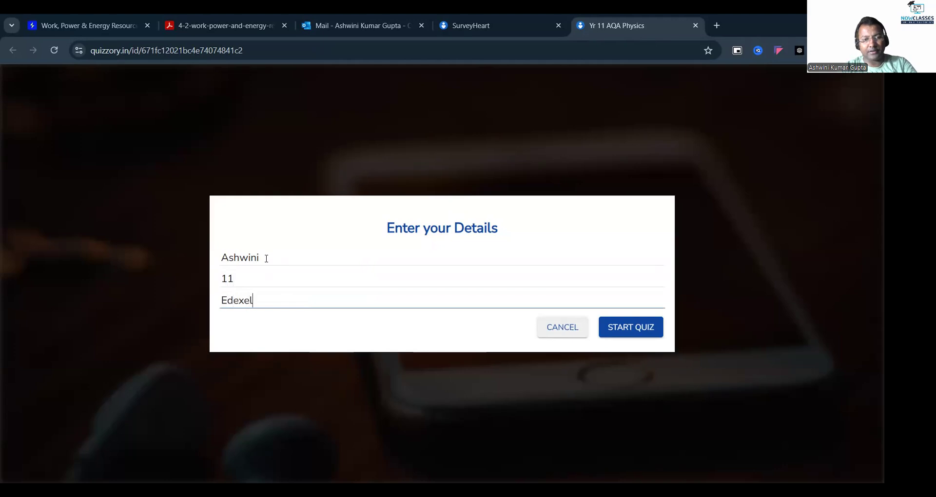
{"action": "type", "text": "el"}
{"action": "left_click", "coordinate": [635, 328]}
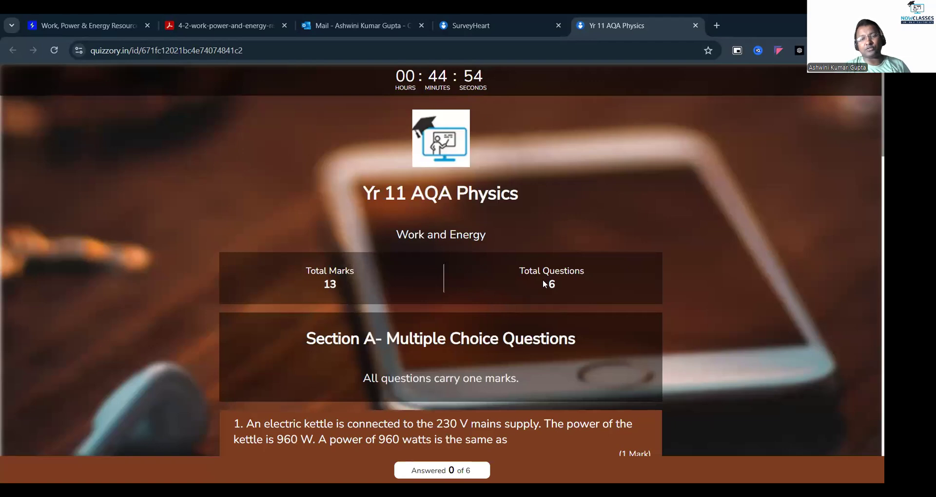
Answer question 1 with "960 joules per second" and question 2 with "gravitational potential energy"
{"action": "scroll", "coordinate": [542, 279], "scroll_direction": "down", "scroll_amount": 7}
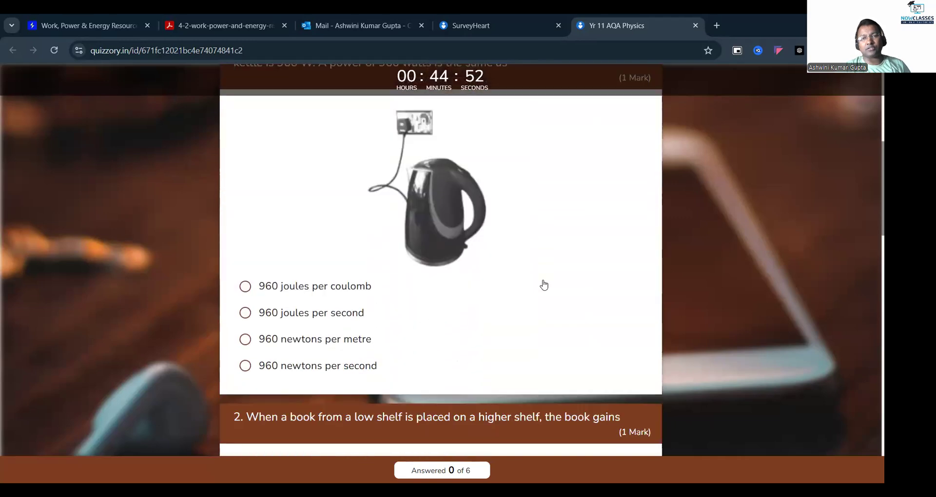
{"action": "scroll", "coordinate": [545, 285], "scroll_direction": "up", "scroll_amount": 1}
{"action": "scroll", "coordinate": [544, 285], "scroll_direction": "down", "scroll_amount": 1}
{"action": "left_click", "coordinate": [245, 313]}
{"action": "scroll", "coordinate": [313, 293], "scroll_direction": "down", "scroll_amount": 2}
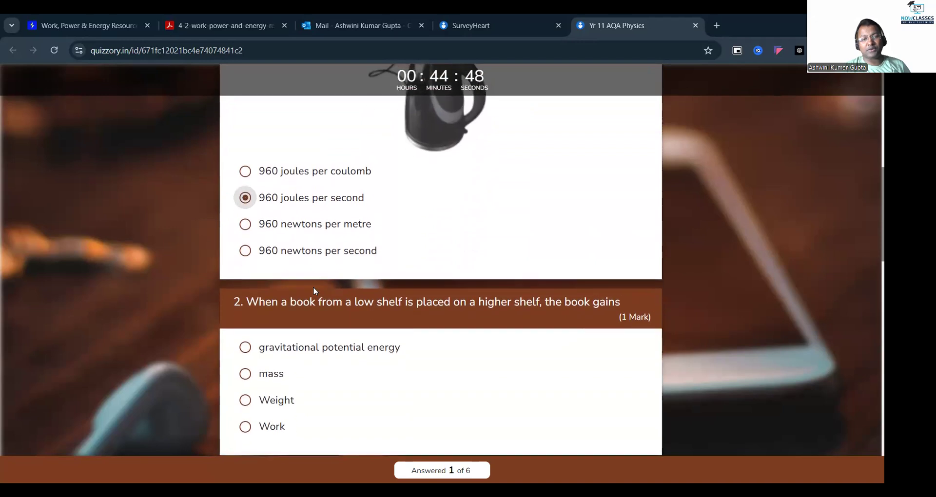
{"action": "left_click", "coordinate": [245, 347]}
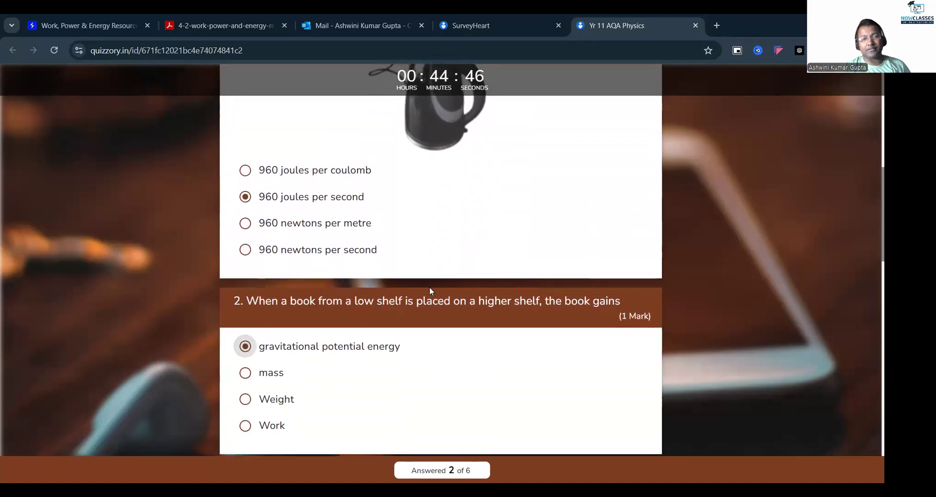
Answer question 3 on renewable resources with "Coal and Petroleum"
{"action": "scroll", "coordinate": [429, 287], "scroll_direction": "down", "scroll_amount": 5}
{"action": "left_click", "coordinate": [348, 333]}
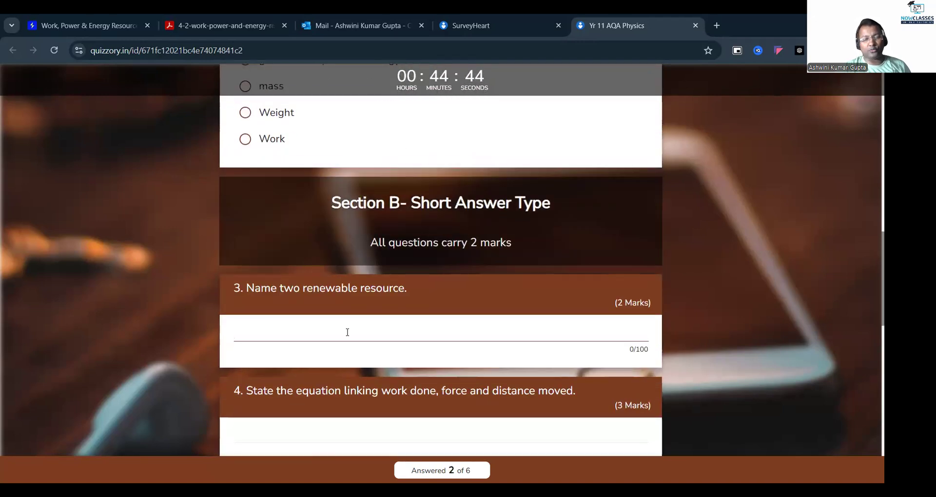
{"action": "type", "text": "Coal and Petro"}
{"action": "type", "text": "lium"}
{"action": "key", "text": "BackSpace"}
{"action": "key", "text": "BackSpace"}
{"action": "key", "text": "BackSpace"}
{"action": "type", "text": "leum"}
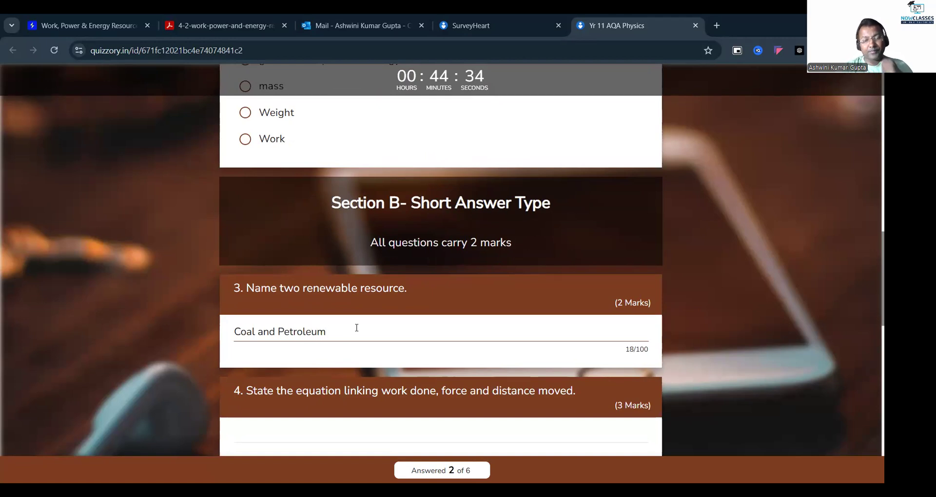
Answer question 4 on the work done equation with "W= F.d"
{"action": "scroll", "coordinate": [362, 331], "scroll_direction": "down", "scroll_amount": 4}
{"action": "left_click", "coordinate": [318, 255]}
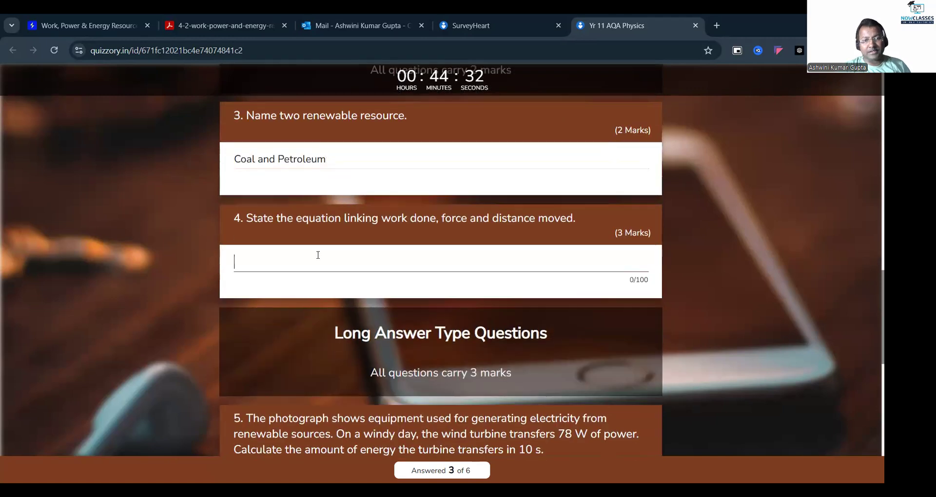
{"action": "type", "text": "W= f.d"}
{"action": "key", "text": "BackSpace"}
{"action": "key", "text": "BackSpace"}
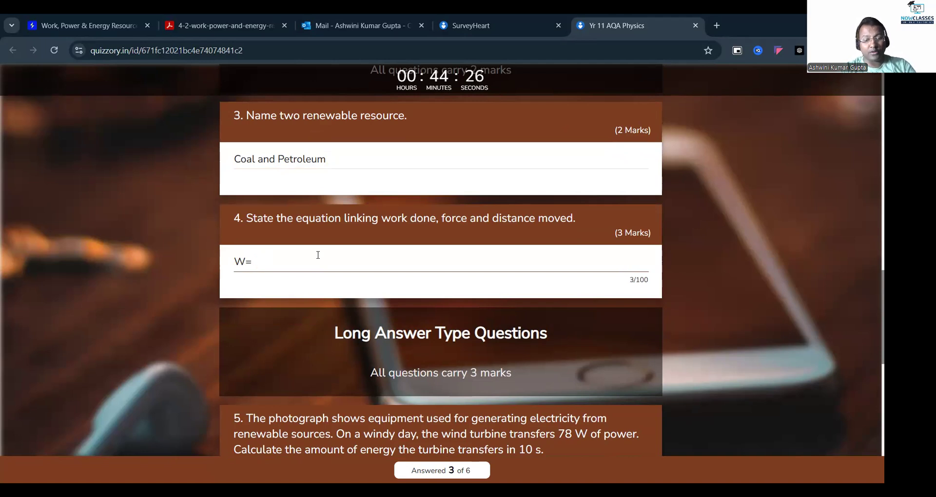
{"action": "type", "text": ".d"}
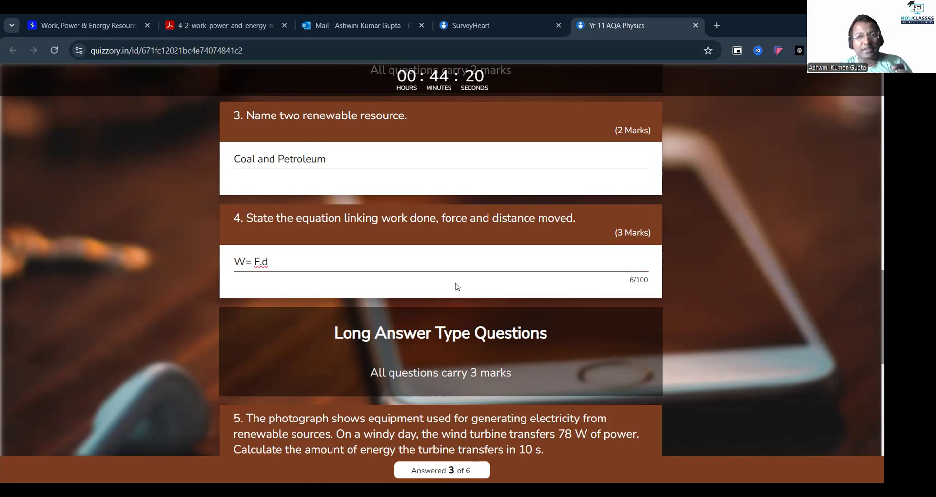
Answer question 5 on the wind turbine's energy transfer with "Energy = power / time"
{"action": "scroll", "coordinate": [455, 280], "scroll_direction": "down", "scroll_amount": 2}
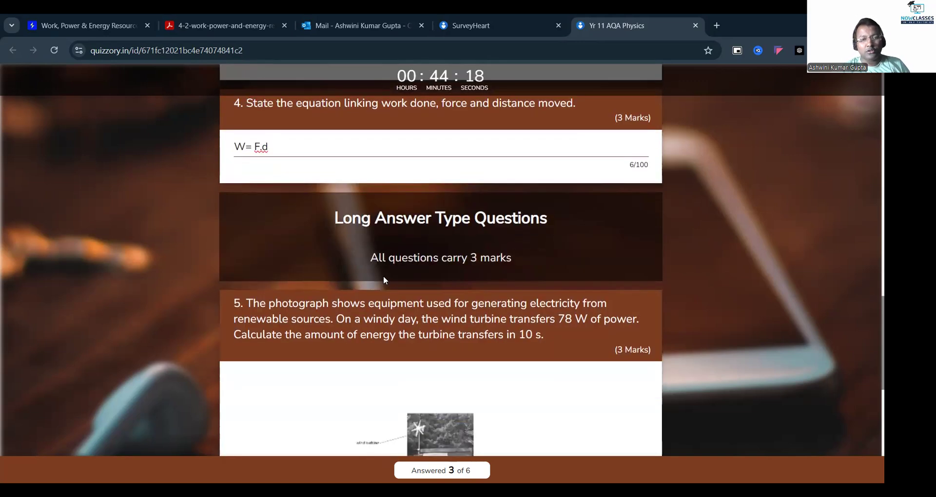
{"action": "scroll", "coordinate": [361, 283], "scroll_direction": "down", "scroll_amount": 6}
{"action": "left_click", "coordinate": [352, 267]}
{"action": "scroll", "coordinate": [346, 283], "scroll_direction": "up", "scroll_amount": 2}
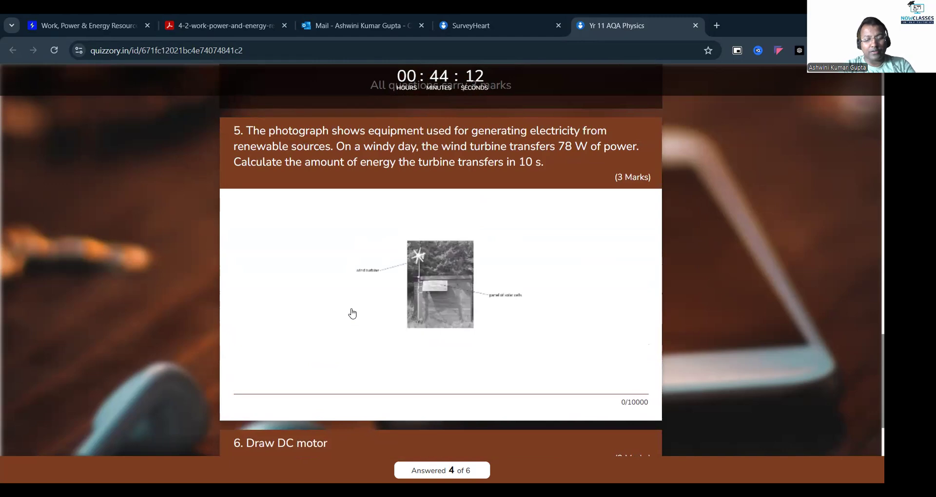
{"action": "type", "text": "Ener"}
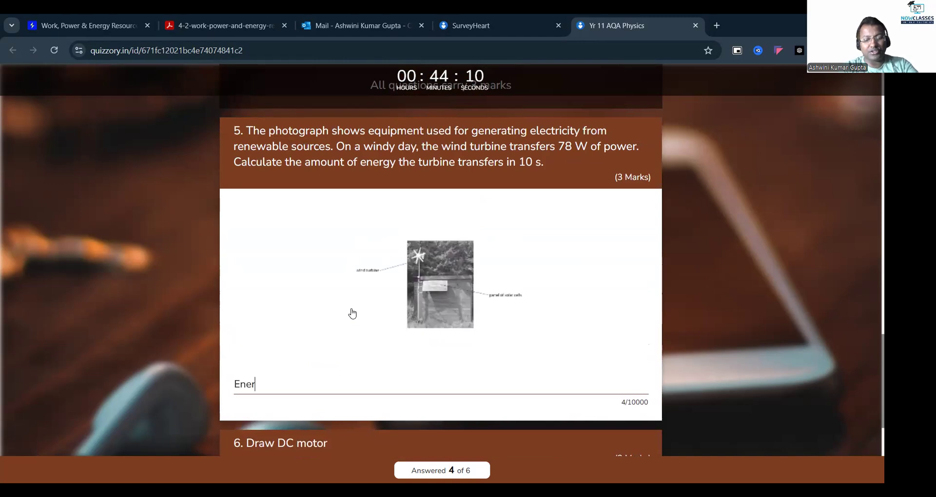
{"action": "type", "text": "gy ="}
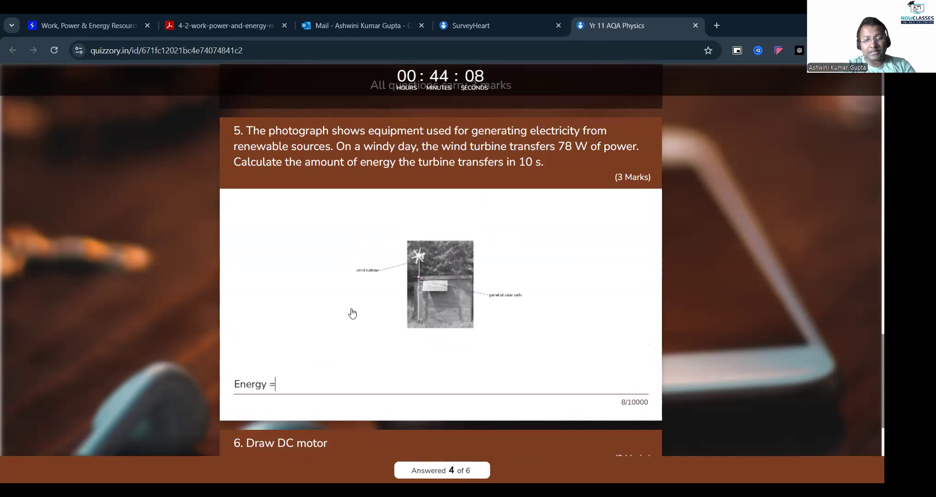
{"action": "type", "text": " poer"}
{"action": "key", "text": "BackSpace"}
{"action": "key", "text": "BackSpace"}
{"action": "key", "text": "BackSpace"}
{"action": "type", "text": "wer "}
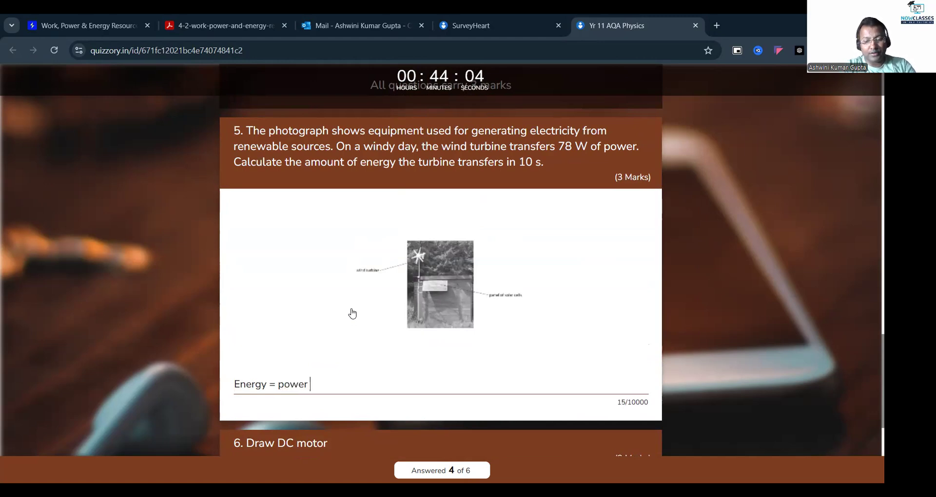
{"action": "type", "text": "/ time"}
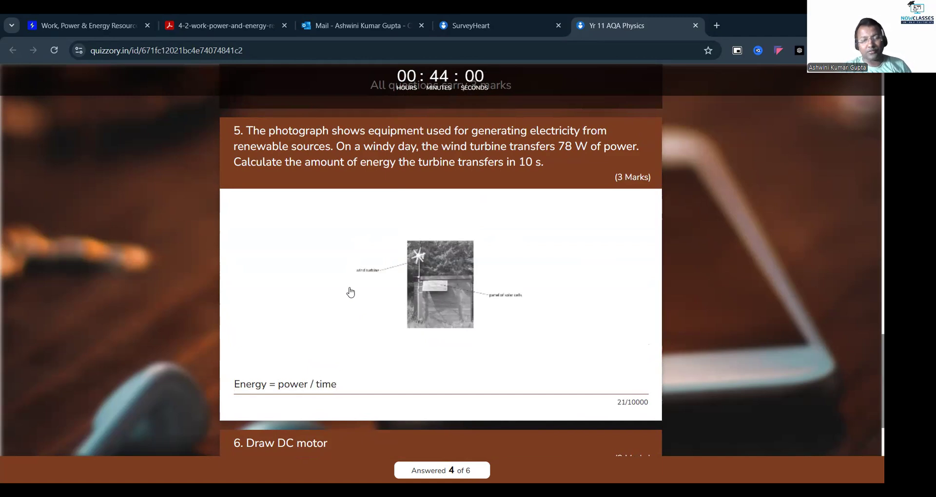
Upload the file work demo 2.png from Downloads as the answer to question 6, Draw DC motor
{"action": "scroll", "coordinate": [349, 290], "scroll_direction": "down", "scroll_amount": 2}
{"action": "scroll", "coordinate": [333, 375], "scroll_direction": "down", "scroll_amount": 2}
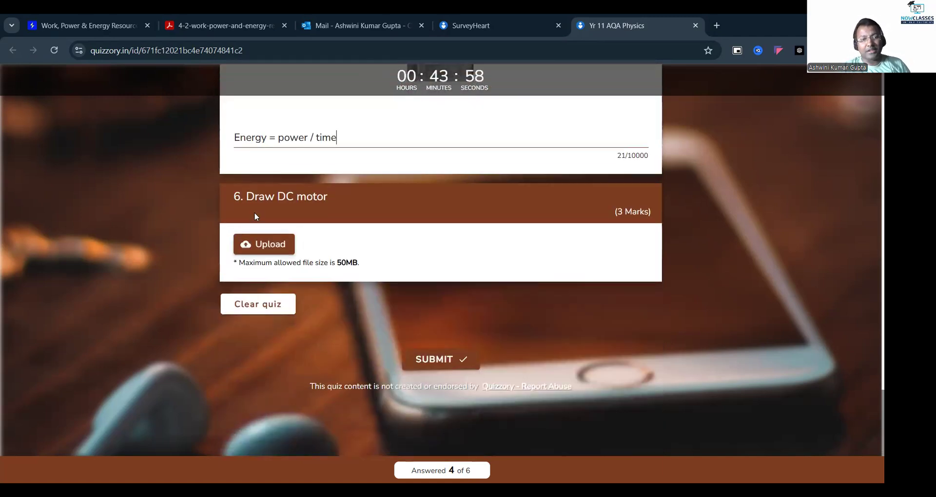
{"action": "left_click", "coordinate": [264, 245]}
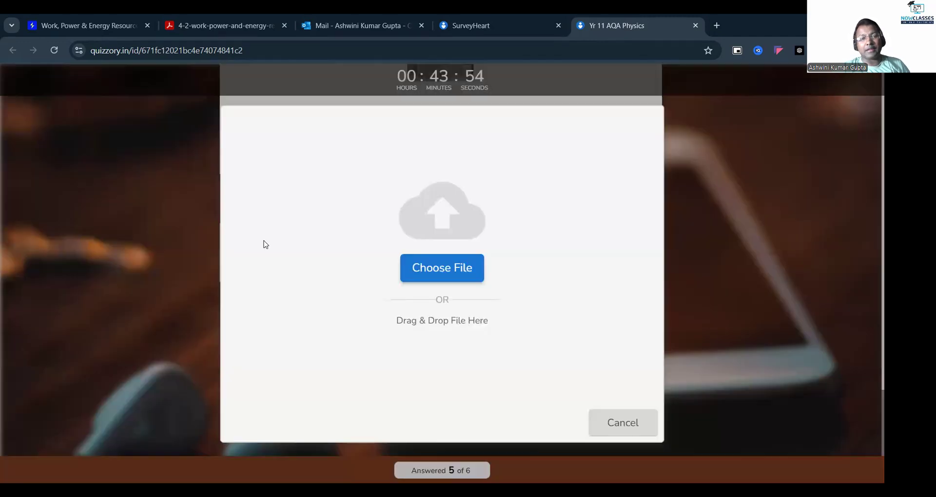
{"action": "left_click", "coordinate": [454, 277]}
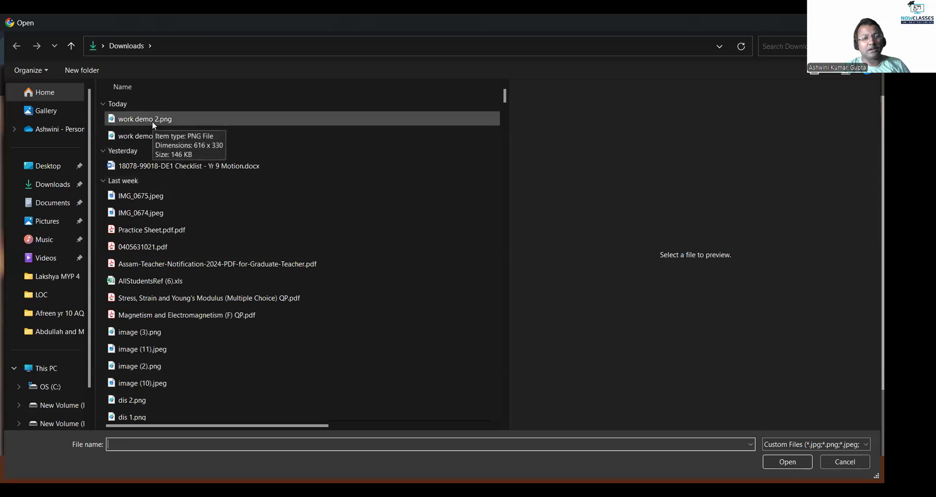
{"action": "left_click", "coordinate": [152, 122]}
{"action": "left_click", "coordinate": [782, 458]}
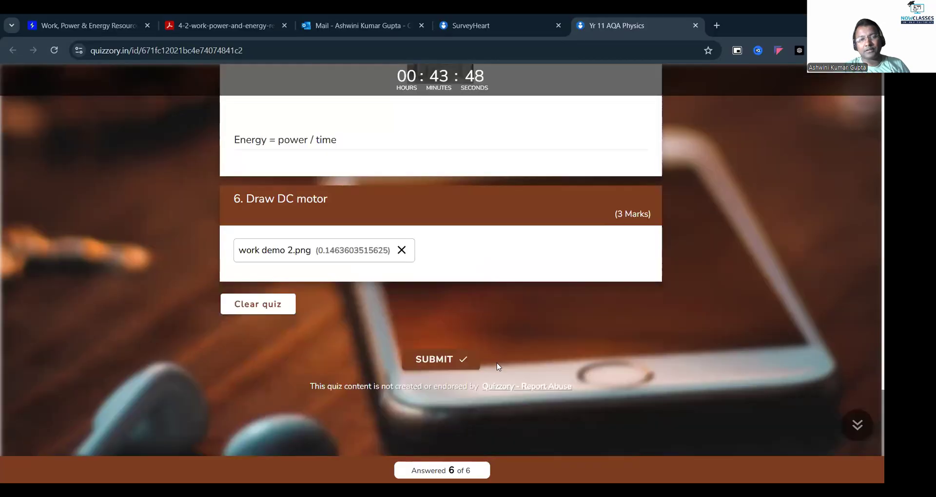
Review the answers throughout the quiz and submit the attempt
{"action": "scroll", "coordinate": [443, 339], "scroll_direction": "up", "scroll_amount": 3}
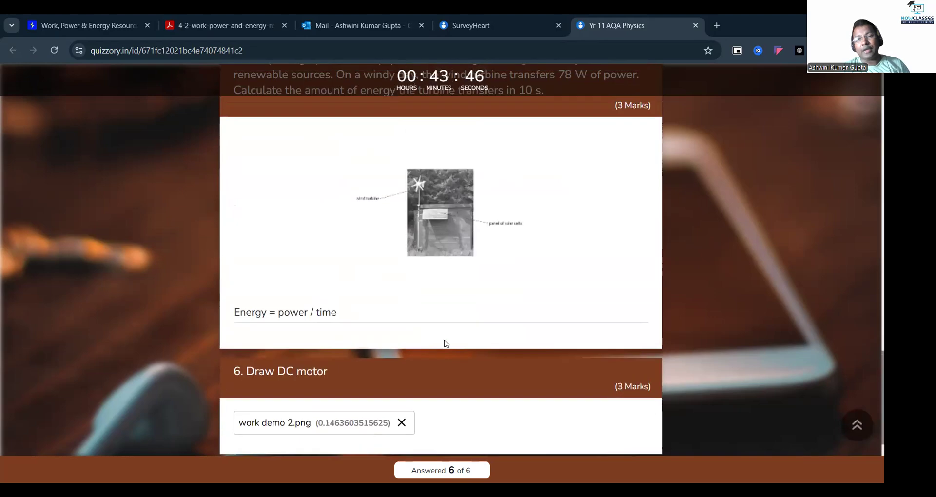
{"action": "scroll", "coordinate": [444, 344], "scroll_direction": "up", "scroll_amount": 6}
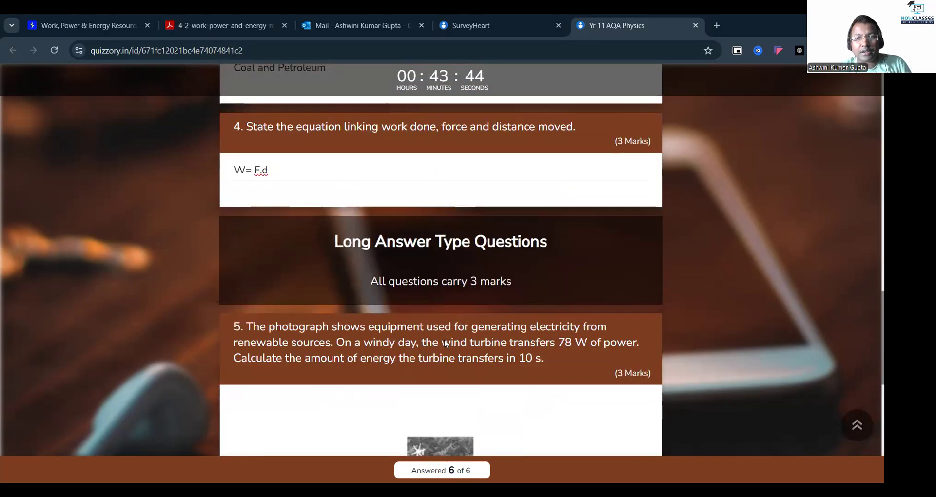
{"action": "scroll", "coordinate": [444, 339], "scroll_direction": "down", "scroll_amount": 4}
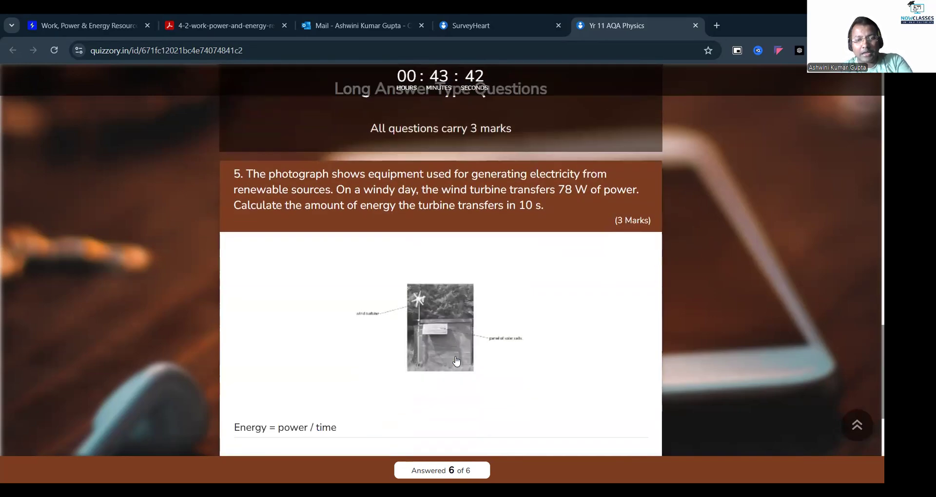
{"action": "scroll", "coordinate": [453, 345], "scroll_direction": "up", "scroll_amount": 6}
{"action": "scroll", "coordinate": [453, 345], "scroll_direction": "up", "scroll_amount": 15}
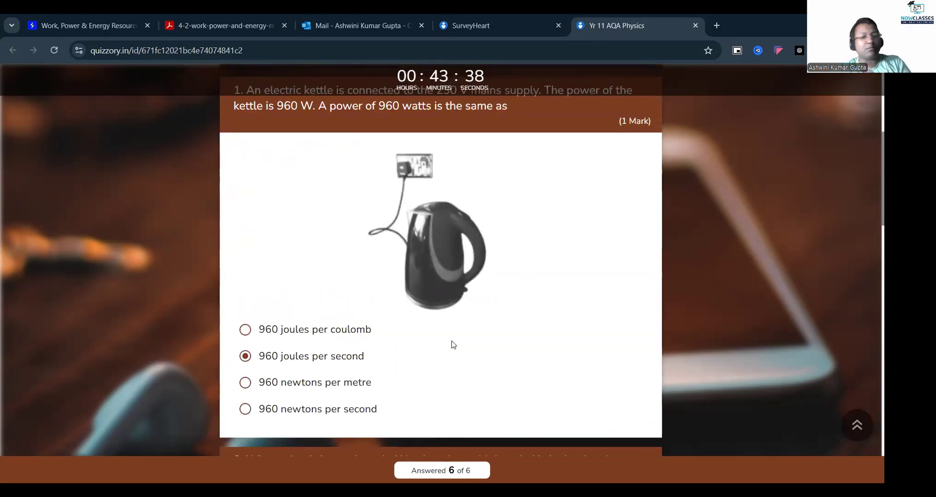
{"action": "scroll", "coordinate": [453, 344], "scroll_direction": "down", "scroll_amount": 12}
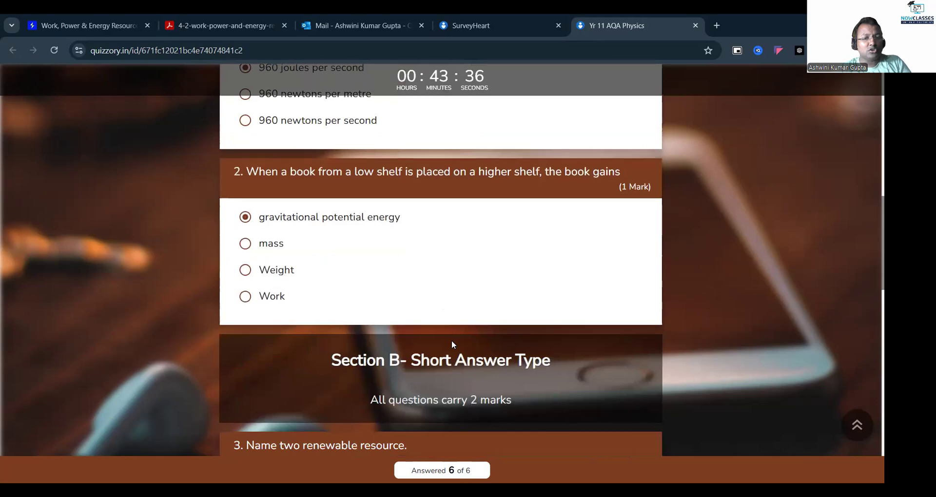
{"action": "scroll", "coordinate": [452, 342], "scroll_direction": "down", "scroll_amount": 12}
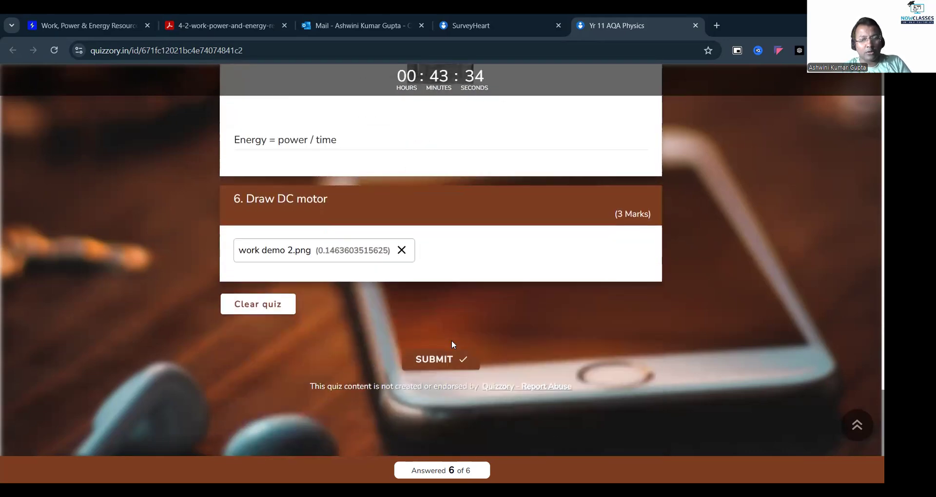
{"action": "left_click", "coordinate": [443, 359]}
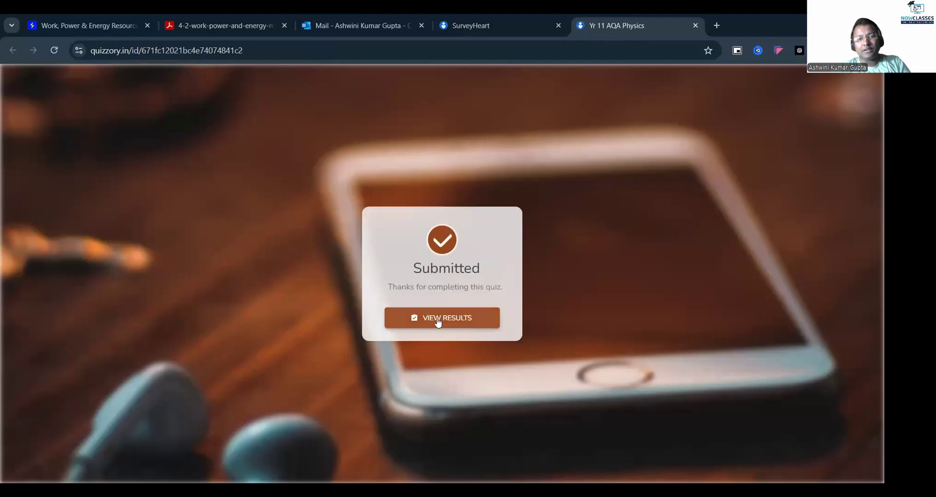
View the results of the submitted attempt, check the quiz's share dialog in SurveyHeart and return to the answer sheet
{"action": "left_click", "coordinate": [438, 321]}
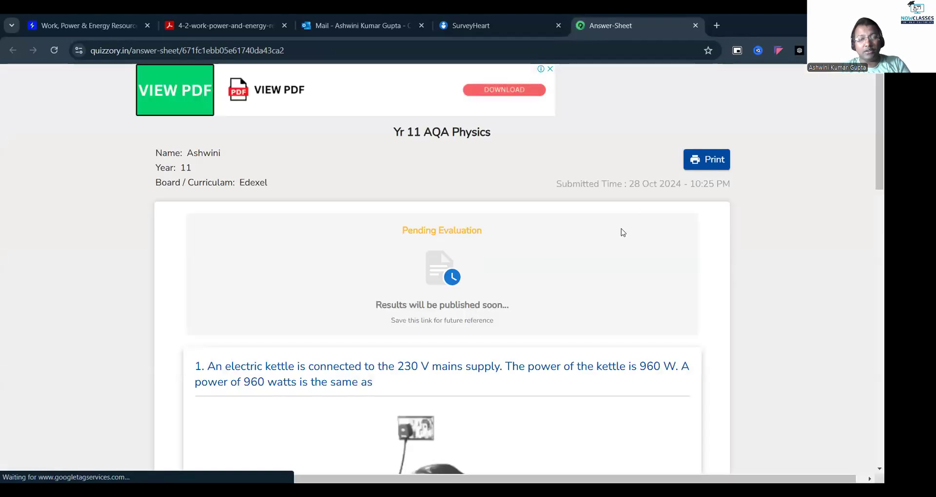
{"action": "left_click", "coordinate": [490, 23]}
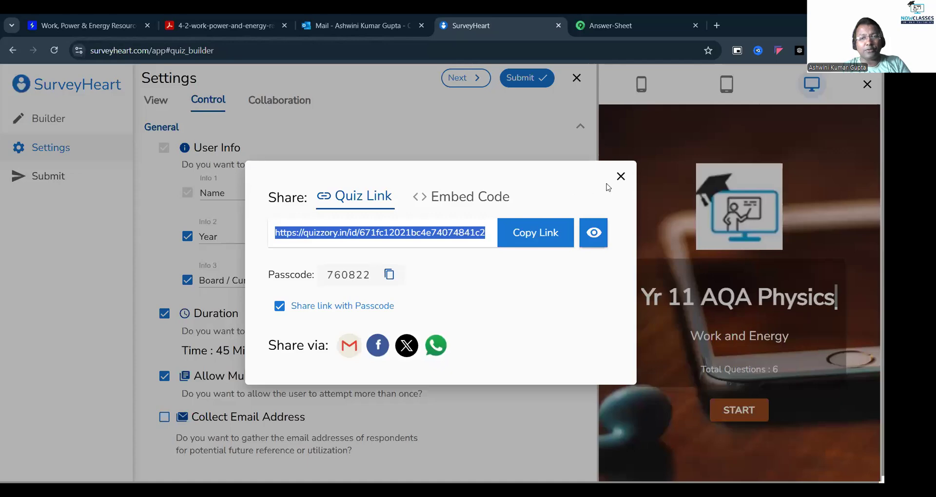
{"action": "left_click", "coordinate": [645, 15]}
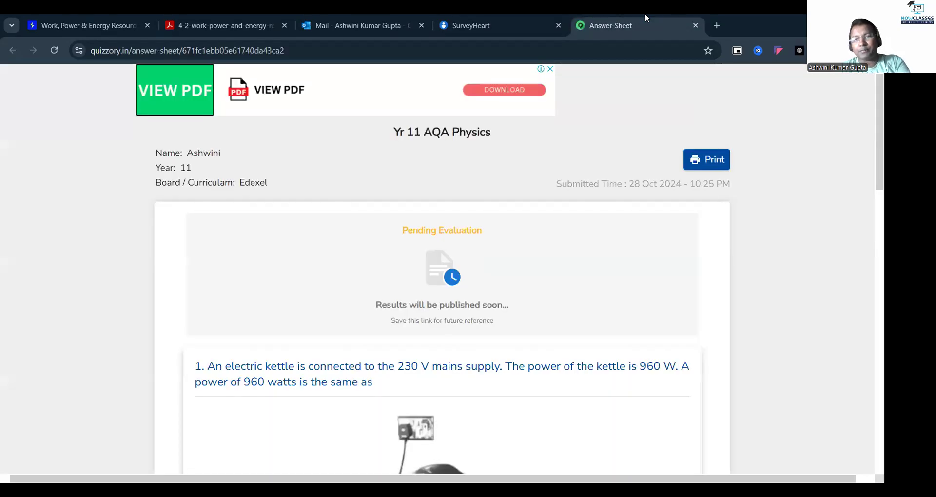
Close the quiz's share dialog in SurveyHeart, reload the dashboard and open the student's response to the Yr 11 AQA Physics quiz
{"action": "left_click", "coordinate": [496, 20]}
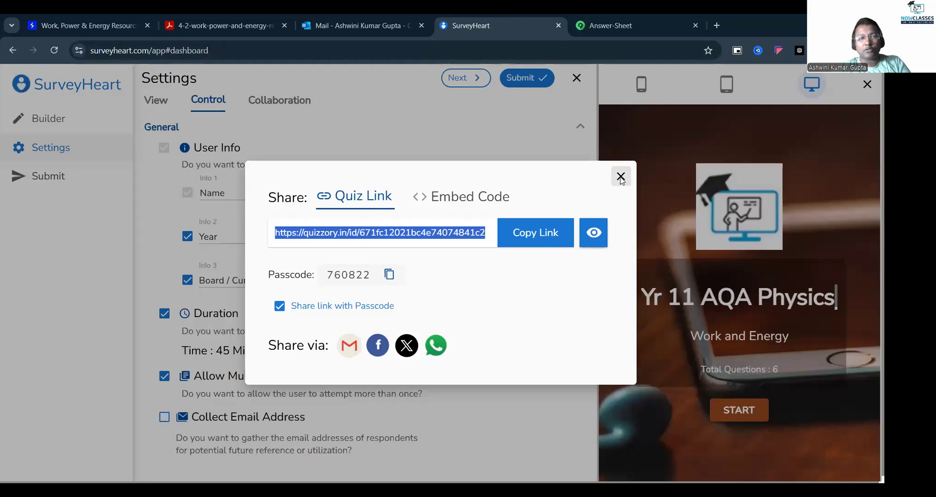
{"action": "left_click", "coordinate": [620, 176]}
{"action": "mouse_move", "coordinate": [210, 274]}
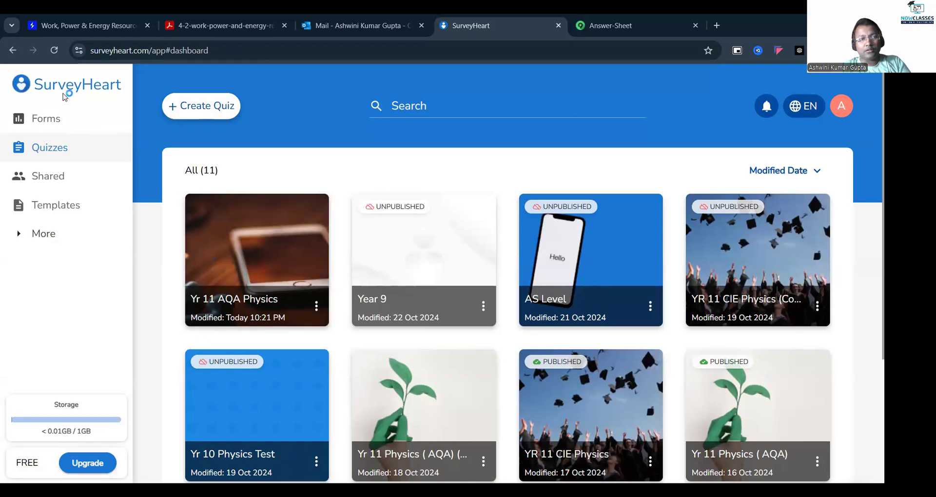
{"action": "left_click", "coordinate": [54, 50]}
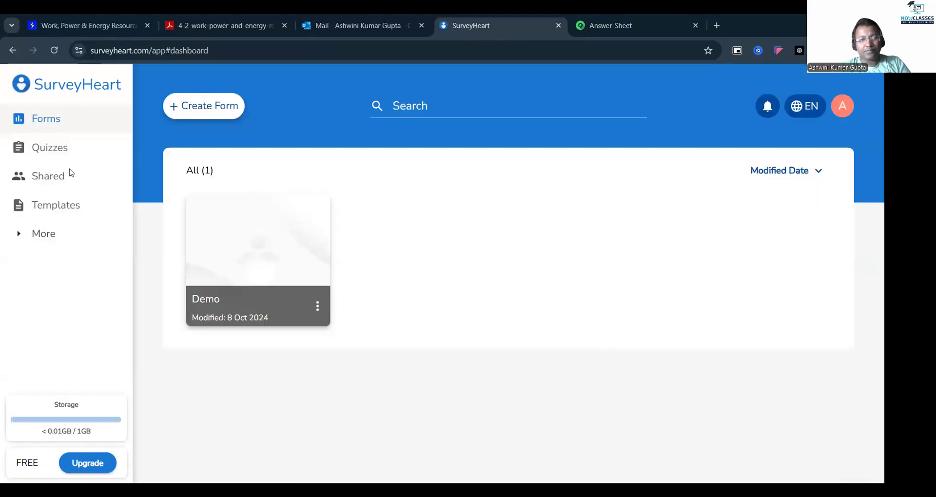
{"action": "left_click", "coordinate": [51, 147]}
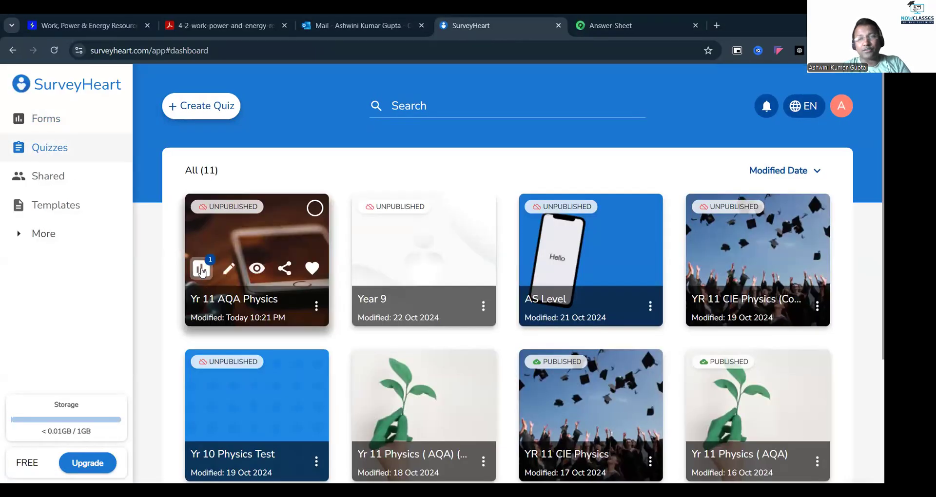
{"action": "left_click", "coordinate": [202, 269]}
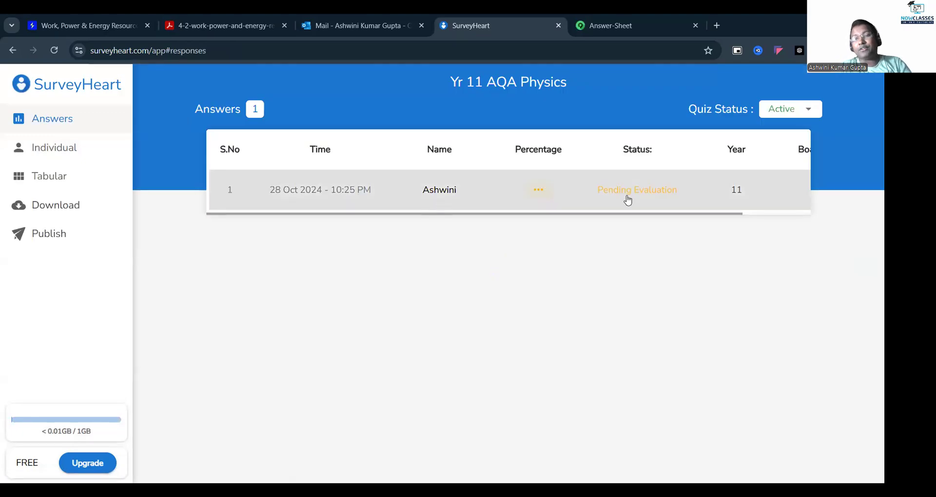
{"action": "left_click", "coordinate": [431, 191]}
Review the first answers of the response and save a mark of 0 for question 3 on renewable resources
{"action": "scroll", "coordinate": [473, 329], "scroll_direction": "down", "scroll_amount": 5}
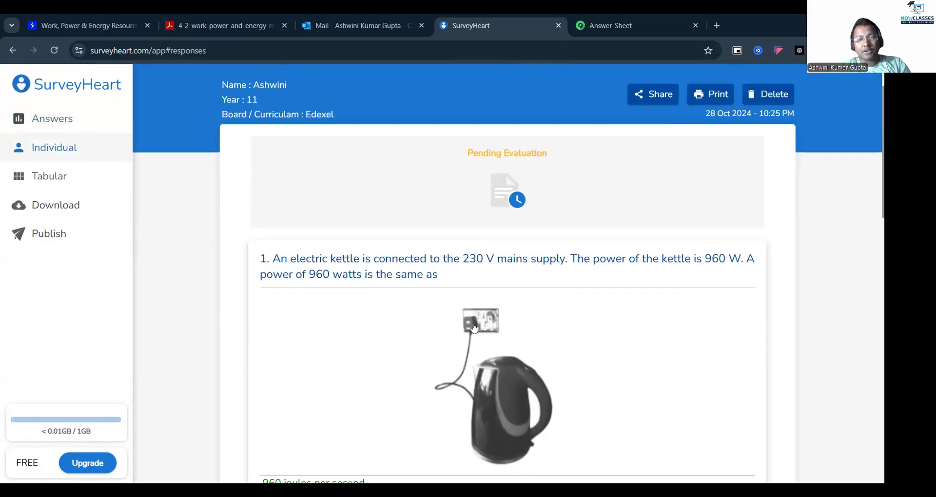
{"action": "scroll", "coordinate": [473, 329], "scroll_direction": "down", "scroll_amount": 1}
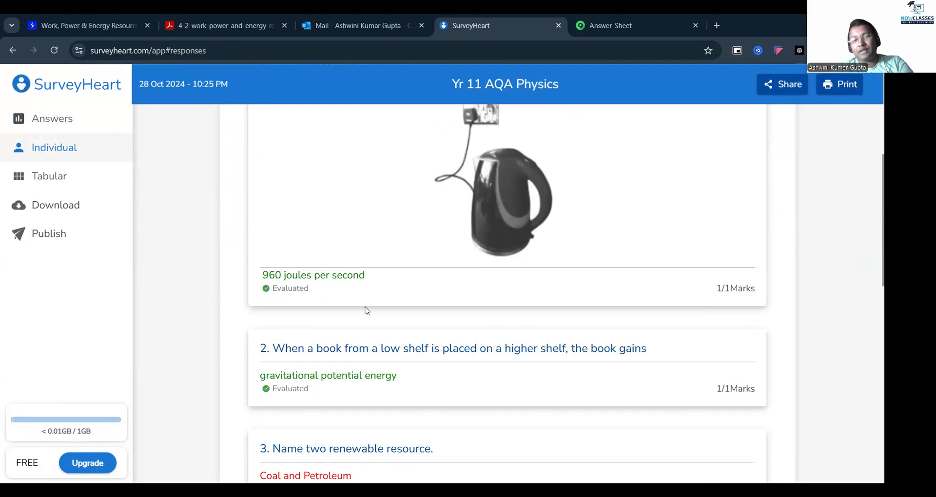
{"action": "scroll", "coordinate": [374, 312], "scroll_direction": "down", "scroll_amount": 2}
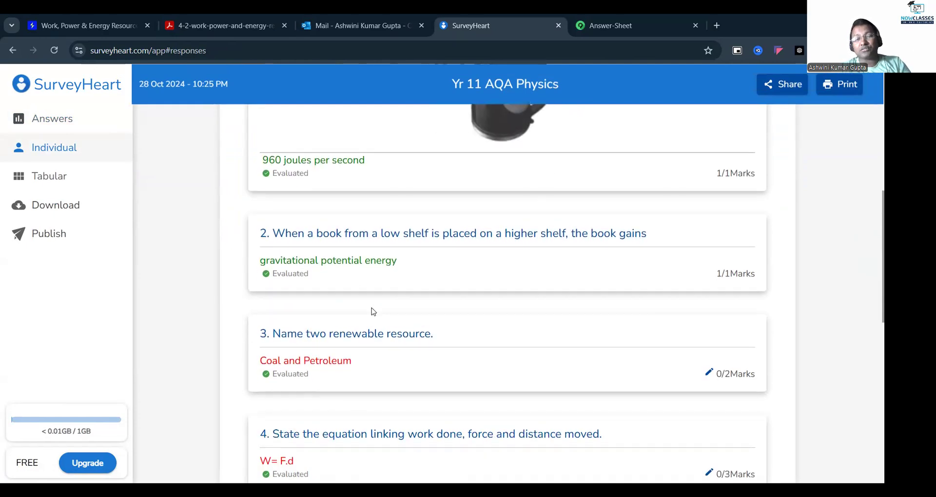
{"action": "left_click", "coordinate": [710, 374]}
{"action": "left_click_drag", "start_coordinate": [729, 247], "coordinate": [688, 258]}
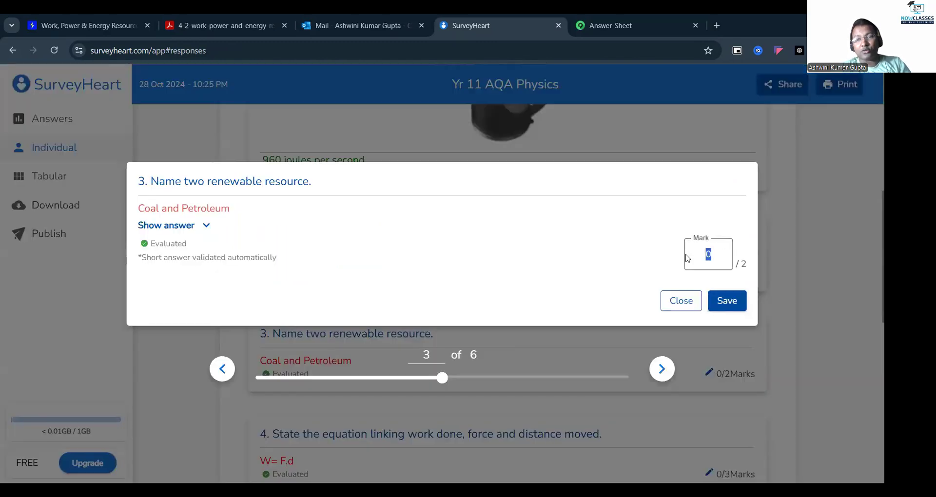
{"action": "type", "text": "0"}
{"action": "left_click", "coordinate": [726, 301]}
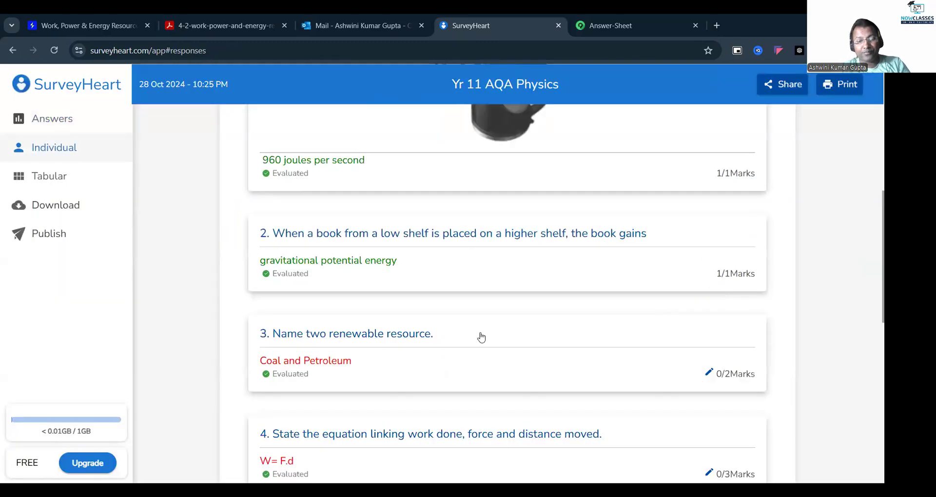
Award 3 marks for question 4 on the work done equation and save 0 marks for question 5 on the wind turbine
{"action": "scroll", "coordinate": [481, 336], "scroll_direction": "down", "scroll_amount": 3}
{"action": "left_click", "coordinate": [727, 302]}
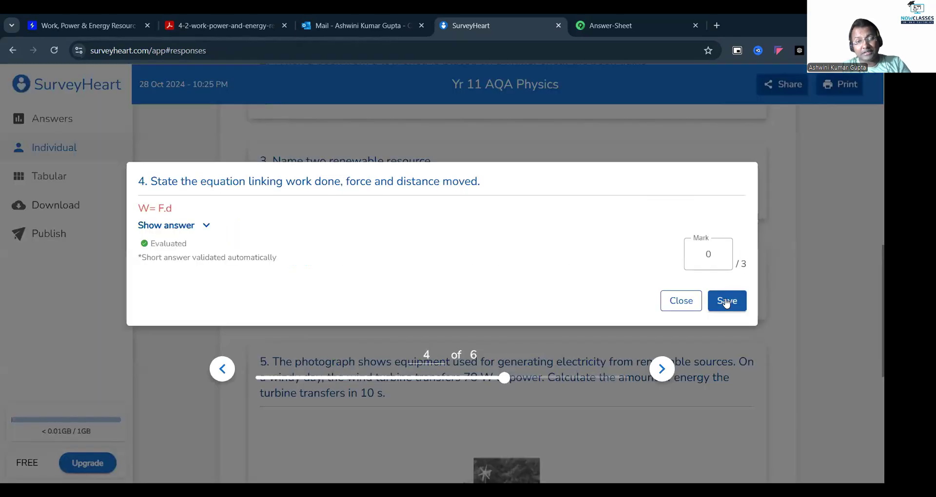
{"action": "left_click_drag", "start_coordinate": [727, 252], "coordinate": [689, 259]}
{"action": "type", "text": "3"}
{"action": "left_click", "coordinate": [726, 302]}
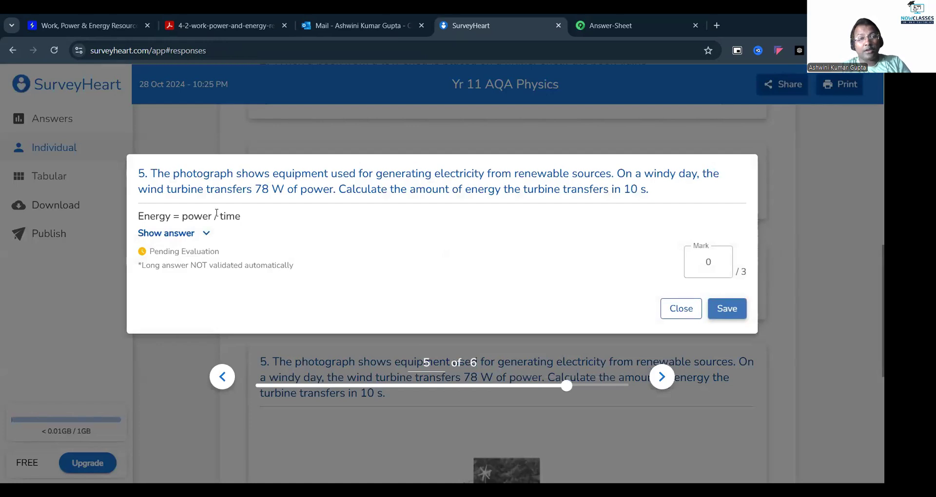
{"action": "double_click", "coordinate": [708, 262]}
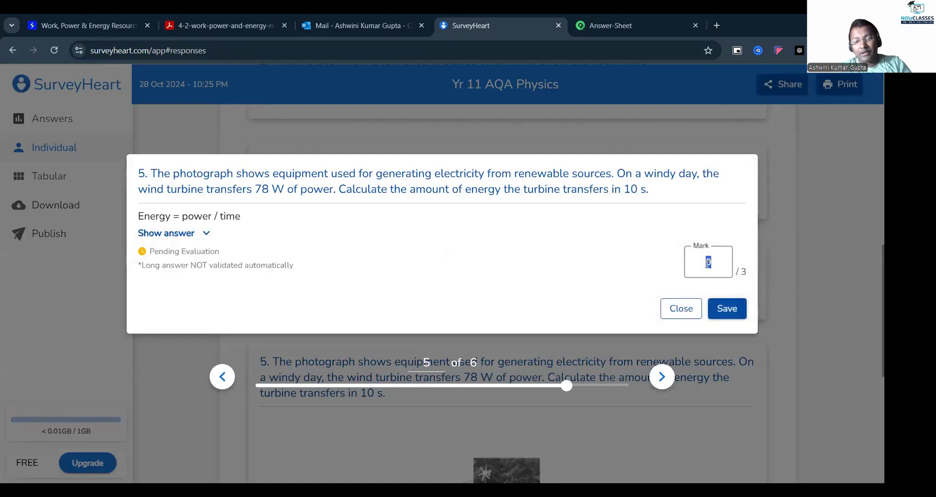
{"action": "left_click", "coordinate": [724, 308]}
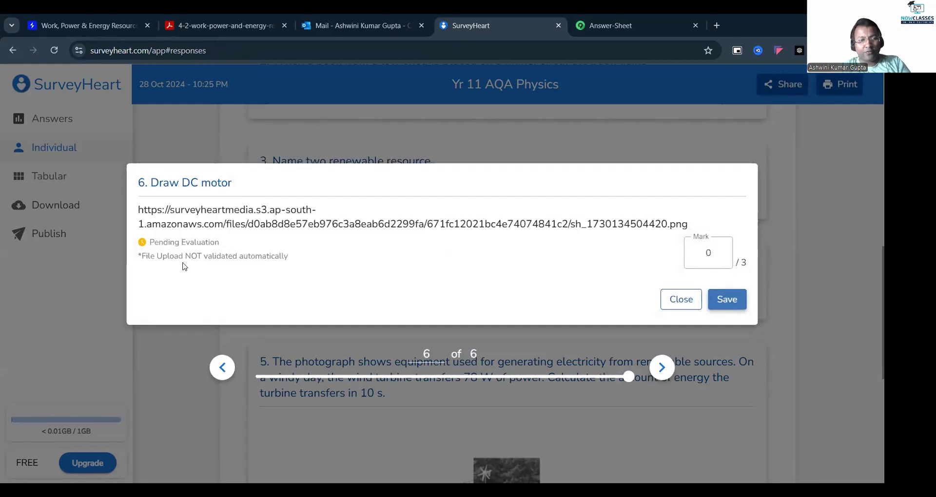
Open the uploaded file for question 6, Draw DC motor, and award it 2 marks
{"action": "left_click", "coordinate": [681, 300]}
{"action": "scroll", "coordinate": [504, 349], "scroll_direction": "down", "scroll_amount": 5}
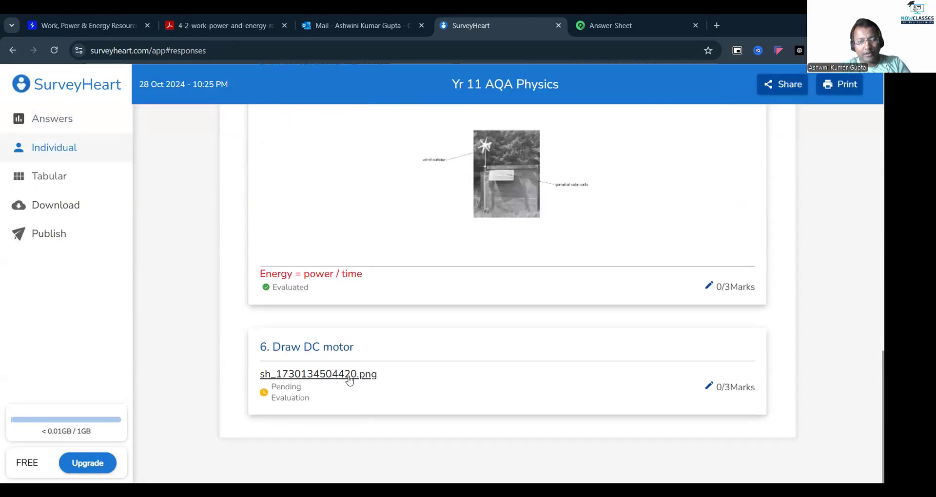
{"action": "left_click", "coordinate": [349, 381]}
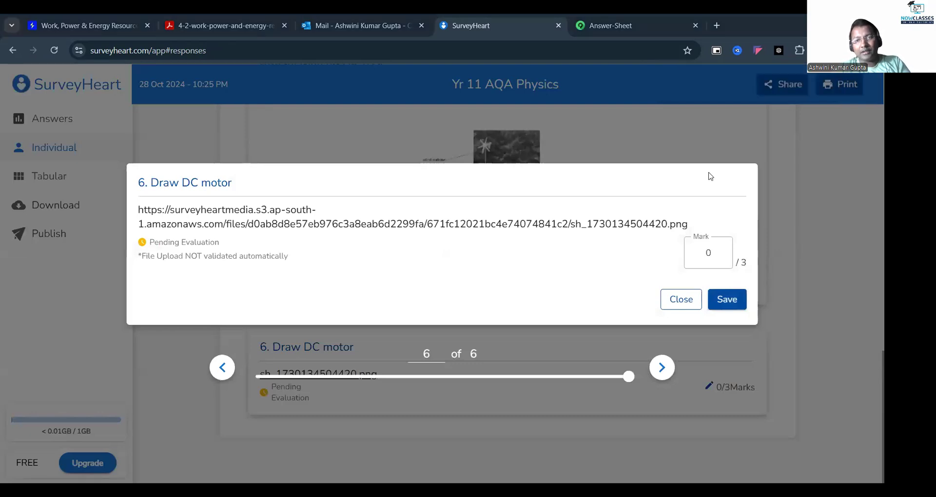
{"action": "double_click", "coordinate": [708, 253]}
{"action": "type", "text": "2"}
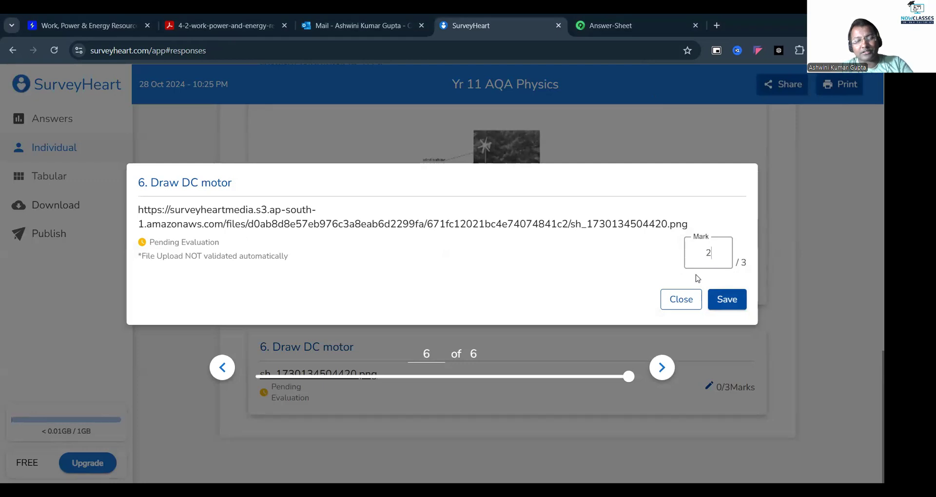
{"action": "left_click", "coordinate": [728, 301]}
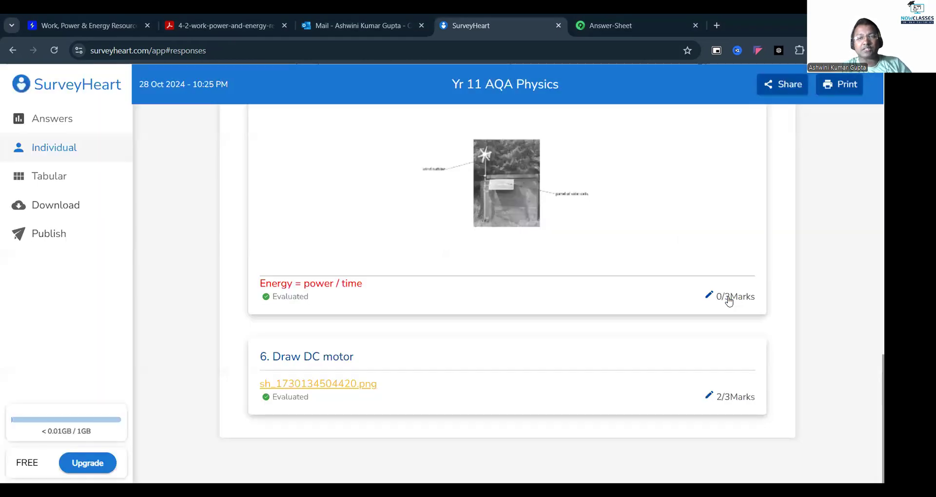
Review the response's overall score and marked answers, and reload the student's answer sheet to check whether the result appears
{"action": "scroll", "coordinate": [395, 314], "scroll_direction": "up", "scroll_amount": 15}
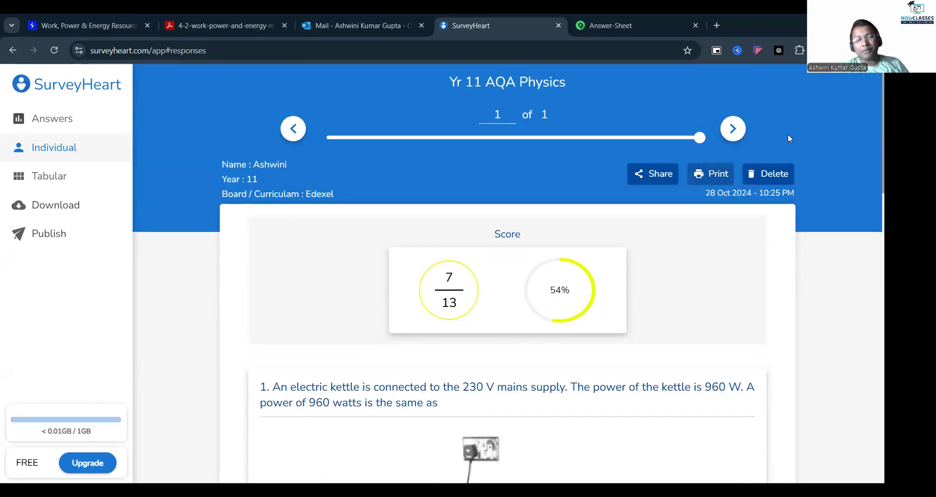
{"action": "scroll", "coordinate": [456, 334], "scroll_direction": "down", "scroll_amount": 15}
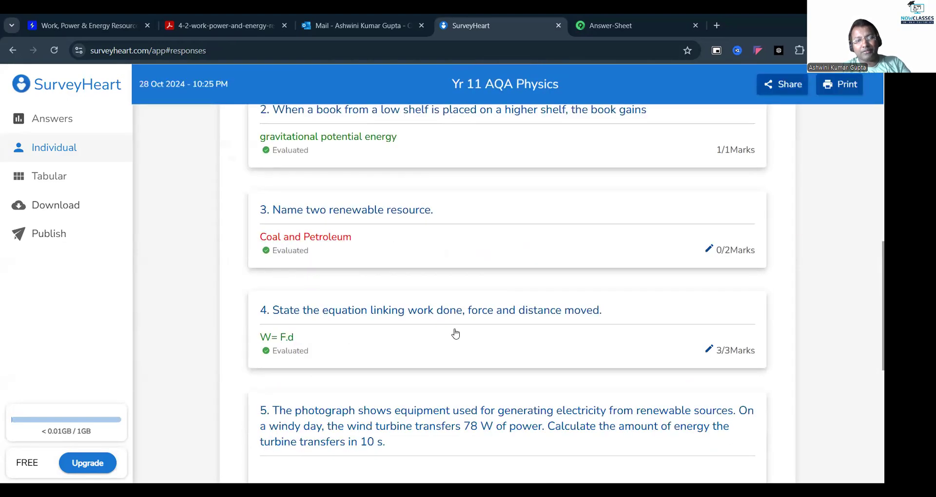
{"action": "scroll", "coordinate": [456, 334], "scroll_direction": "up", "scroll_amount": 15}
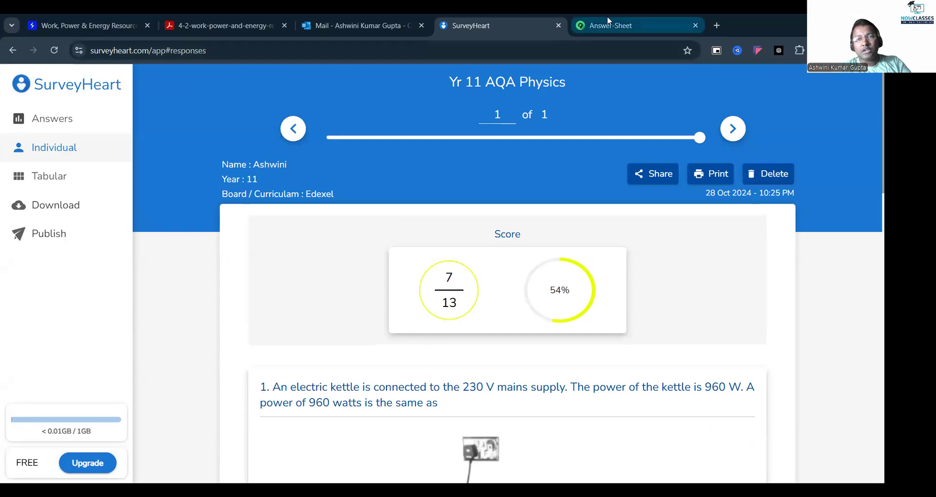
{"action": "left_click", "coordinate": [633, 24]}
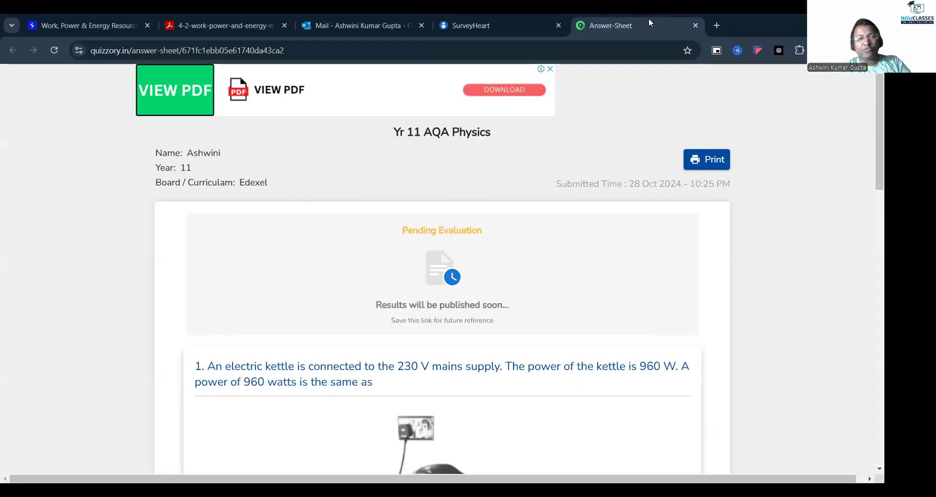
{"action": "left_click", "coordinate": [54, 51]}
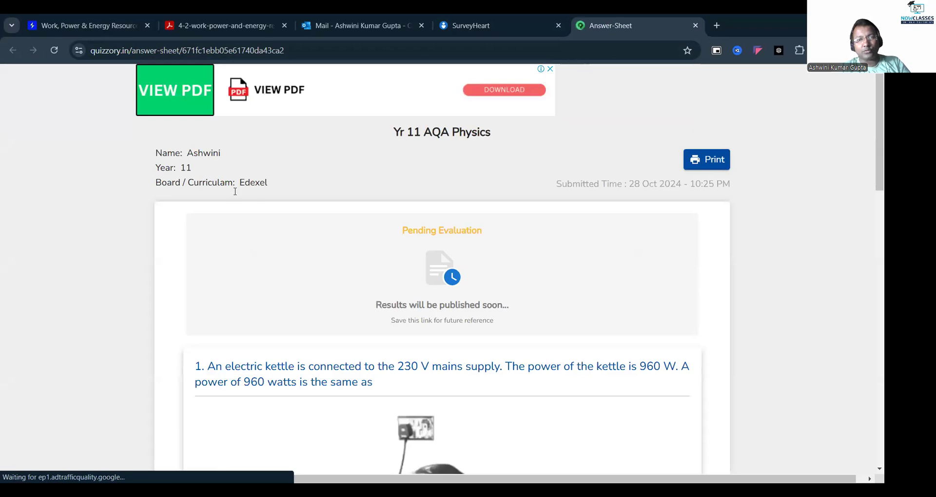
Copy the response's answer link from its share dialog in SurveyHeart and try to open it, with its passcode, in a new browser tab
{"action": "left_click", "coordinate": [476, 25]}
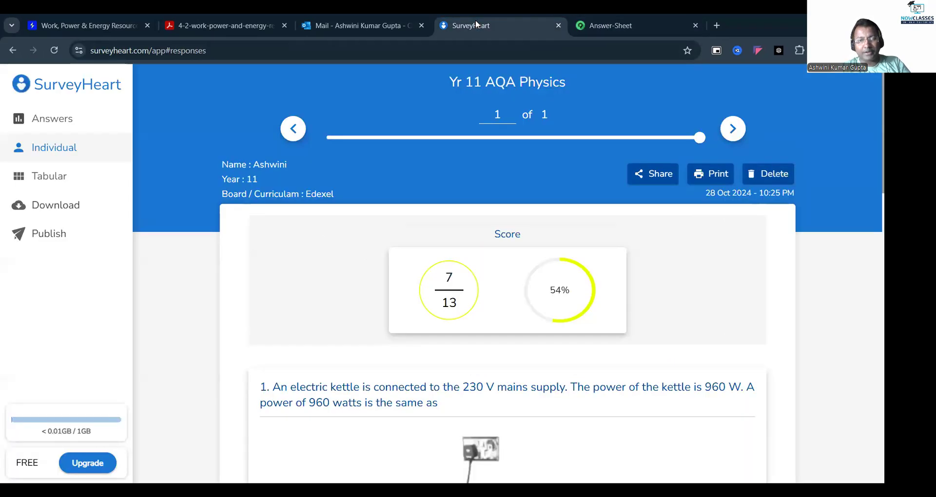
{"action": "left_click", "coordinate": [655, 175]}
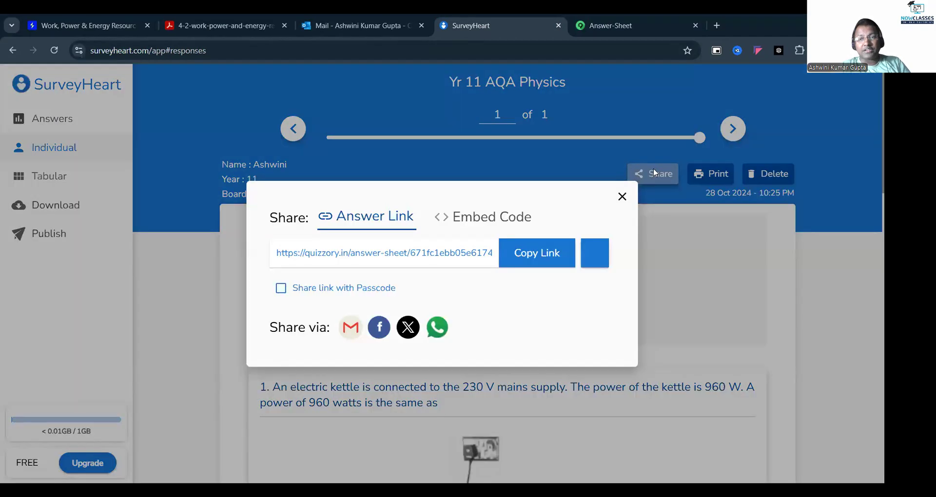
{"action": "left_click", "coordinate": [522, 272]}
{"action": "left_click", "coordinate": [663, 19]}
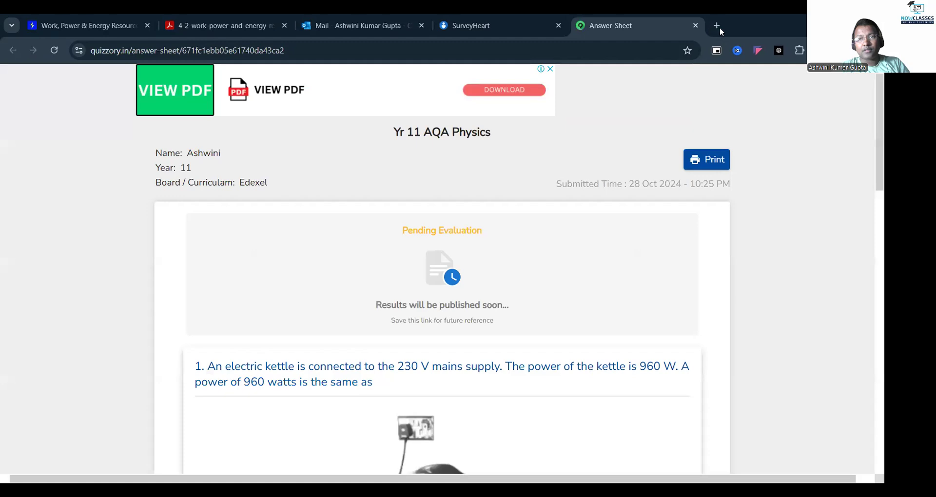
{"action": "left_click", "coordinate": [718, 26]}
{"action": "left_click", "coordinate": [543, 50]}
{"action": "key", "text": "ctrl+v"}
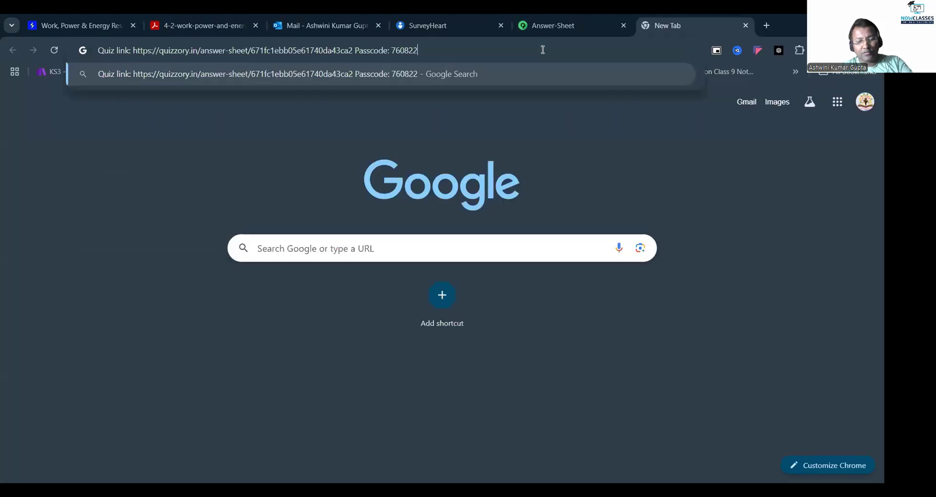
{"action": "key", "text": "Return"}
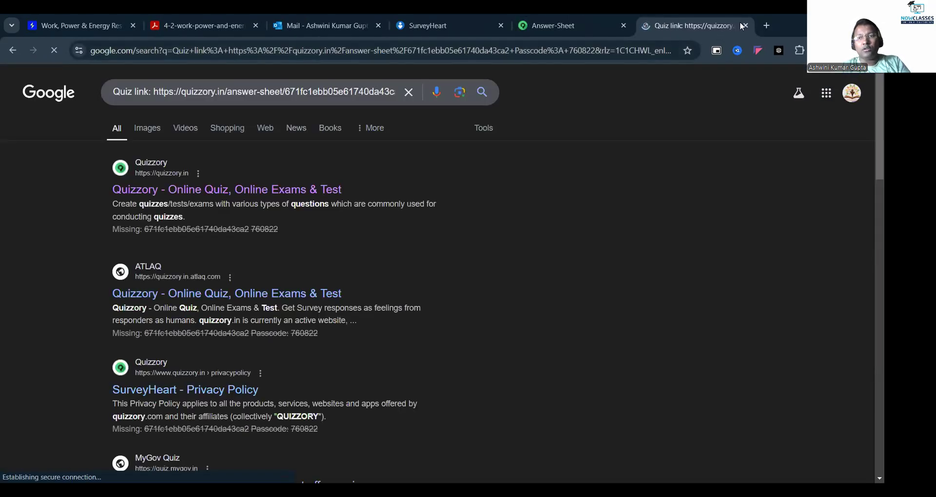
{"action": "left_click", "coordinate": [744, 26]}
{"action": "left_click", "coordinate": [475, 24]}
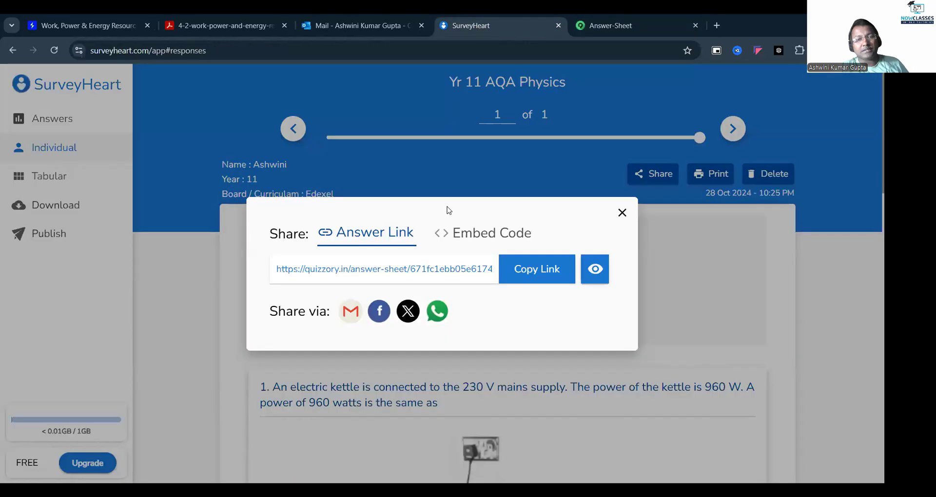
{"action": "left_click", "coordinate": [623, 215]}
Publish the results of the Yr 11 AQA Physics quiz and reload the student's answer sheet to check the score
{"action": "key", "text": "alt+Left"}
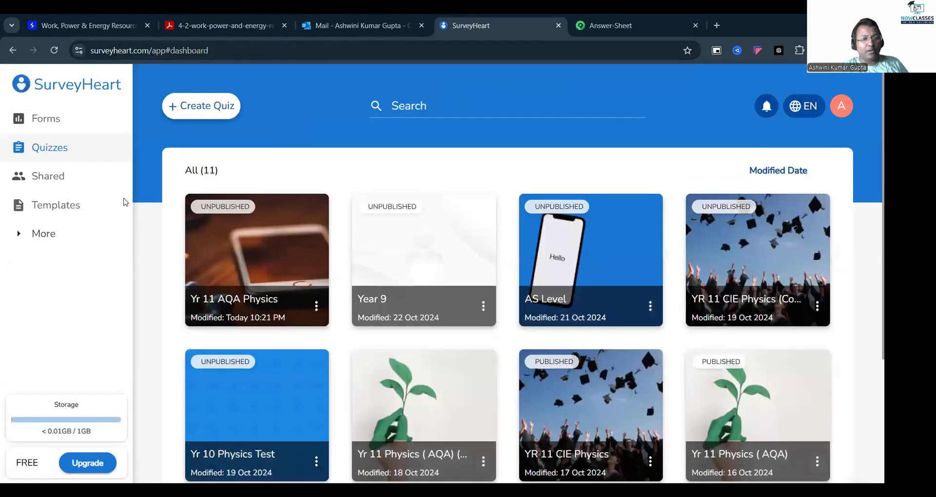
{"action": "left_click", "coordinate": [230, 242]}
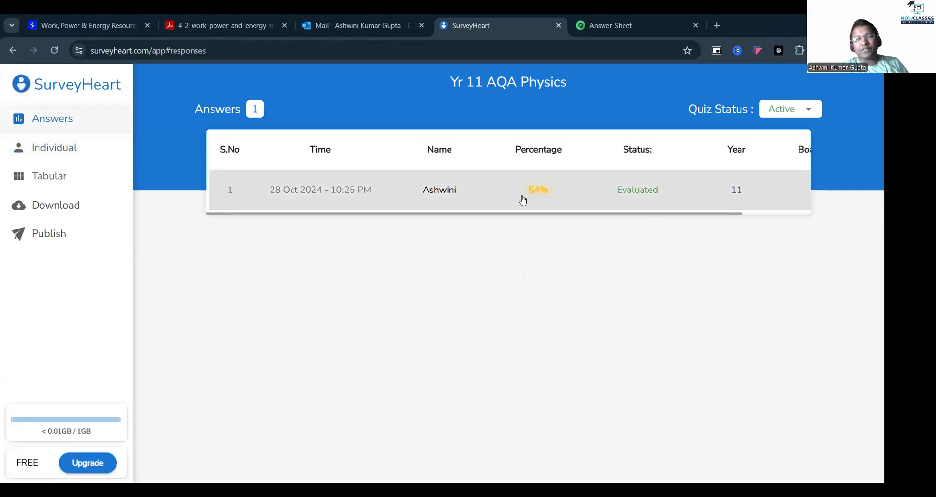
{"action": "left_click", "coordinate": [53, 236]}
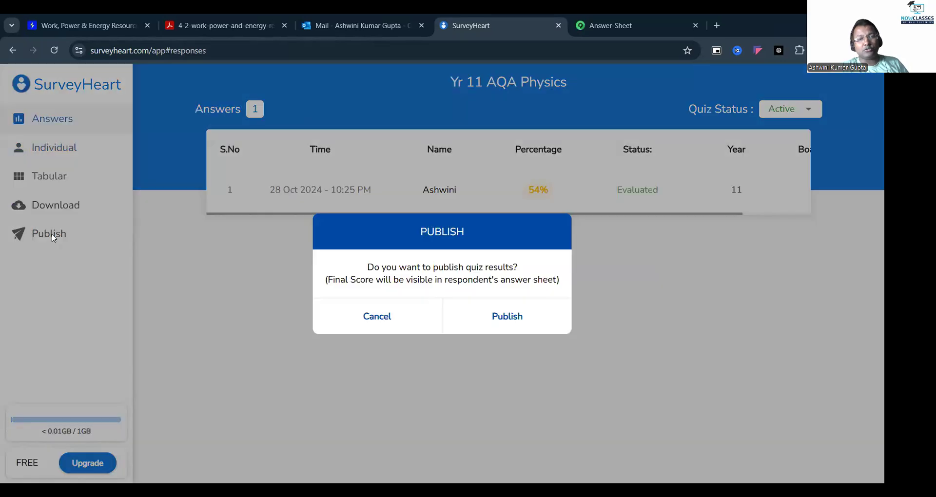
{"action": "left_click", "coordinate": [499, 326]}
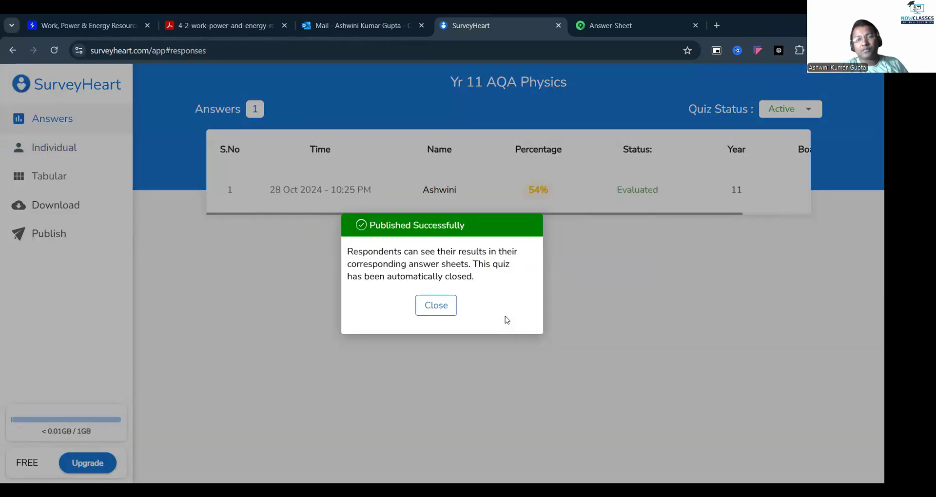
{"action": "left_click", "coordinate": [437, 305]}
{"action": "left_click", "coordinate": [596, 27]}
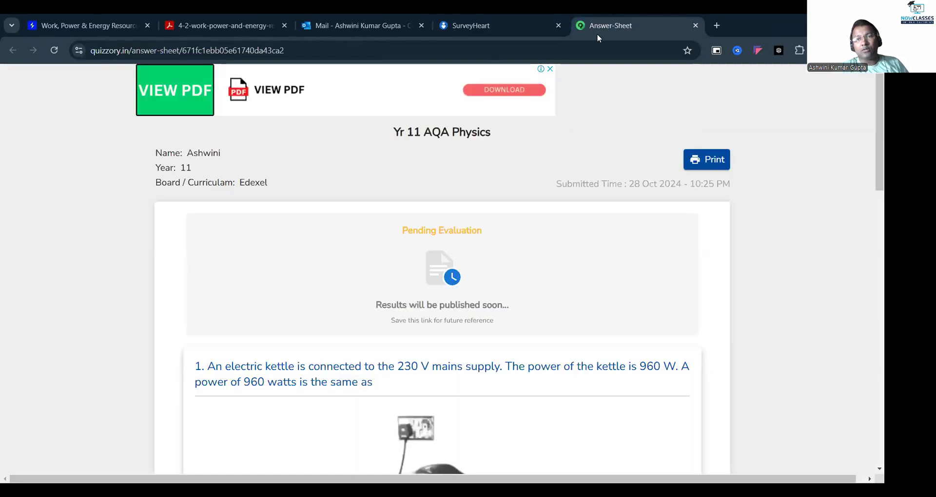
{"action": "left_click", "coordinate": [55, 51]}
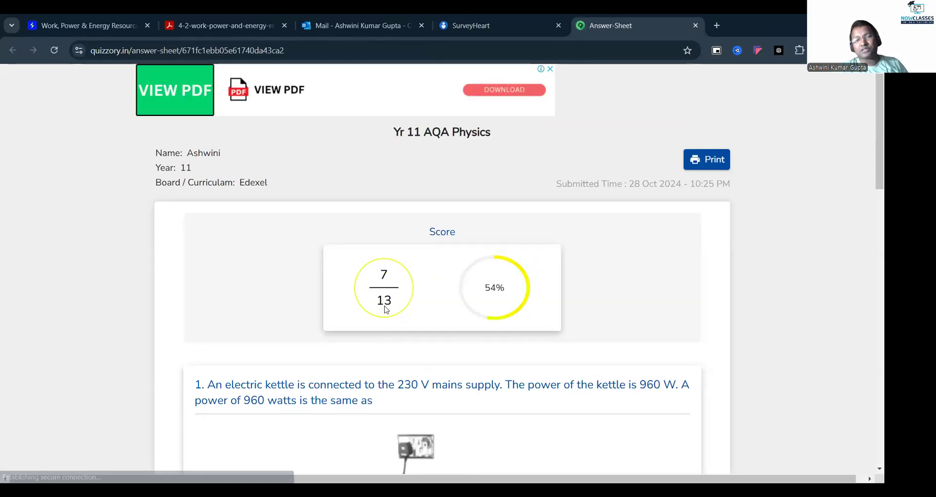
Review the marked answers to the first questions on the answer sheet and reveal the correct answer to question 3 on renewable resources
{"action": "scroll", "coordinate": [386, 310], "scroll_direction": "down", "scroll_amount": 5}
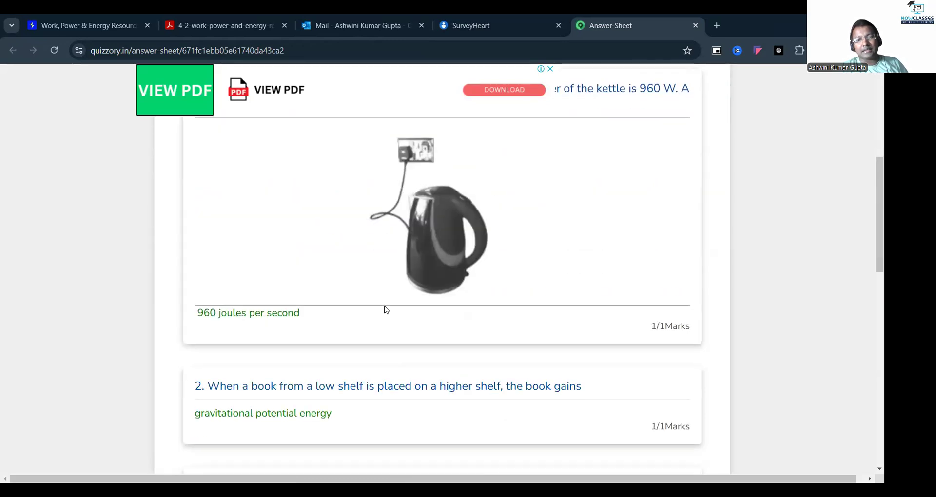
{"action": "scroll", "coordinate": [386, 310], "scroll_direction": "down", "scroll_amount": 1}
{"action": "scroll", "coordinate": [302, 300], "scroll_direction": "down", "scroll_amount": 3}
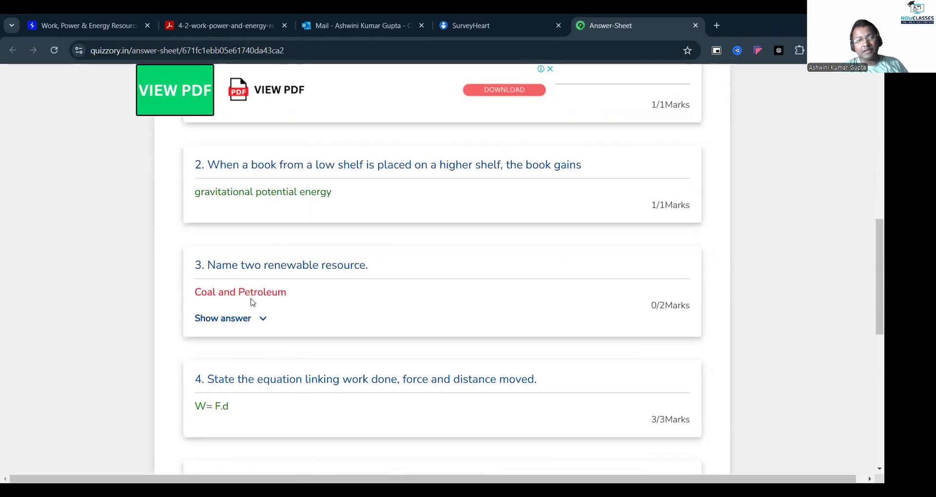
{"action": "left_click", "coordinate": [259, 327]}
{"action": "scroll", "coordinate": [290, 341], "scroll_direction": "down", "scroll_amount": 2}
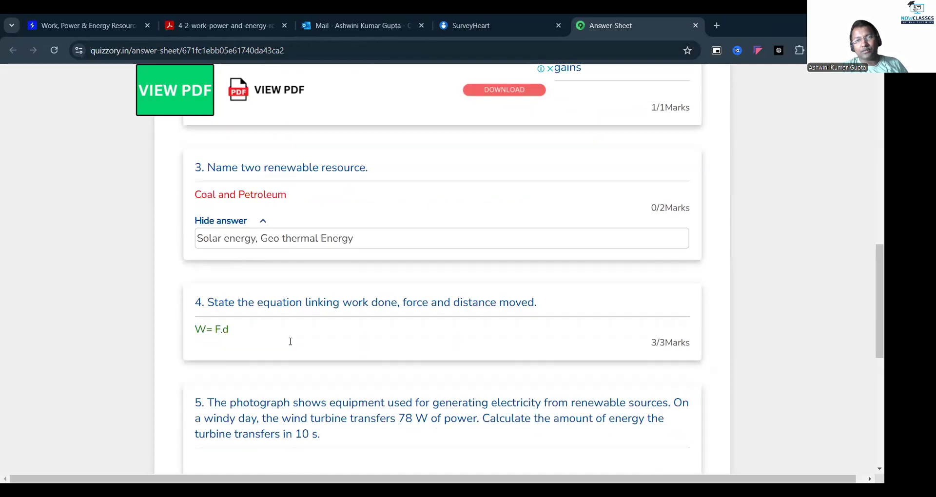
Reveal the correct answer to question 5 on the wind turbine's energy transfer, check question 6, and return to the overall score
{"action": "scroll", "coordinate": [290, 342], "scroll_direction": "down", "scroll_amount": 4}
{"action": "scroll", "coordinate": [259, 269], "scroll_direction": "down", "scroll_amount": 3}
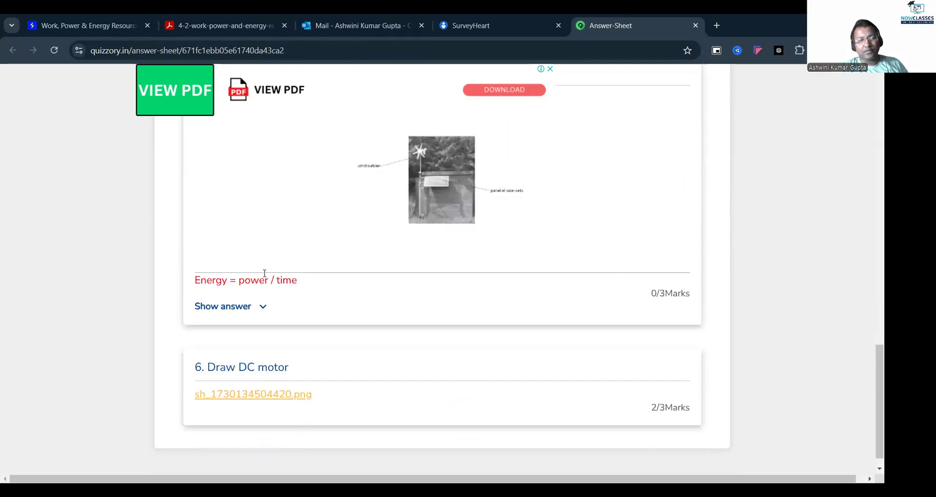
{"action": "left_click", "coordinate": [263, 306]}
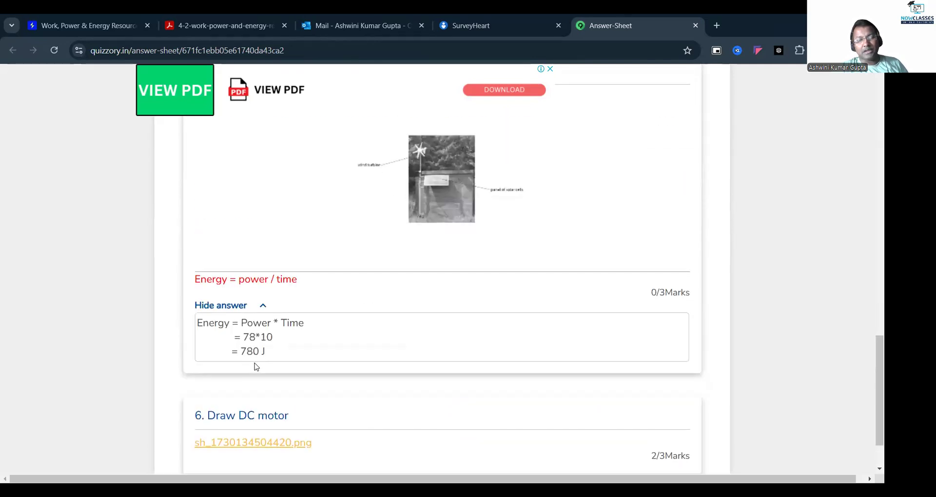
{"action": "scroll", "coordinate": [256, 367], "scroll_direction": "down", "scroll_amount": 1}
{"action": "scroll", "coordinate": [292, 327], "scroll_direction": "up", "scroll_amount": 5}
{"action": "scroll", "coordinate": [296, 320], "scroll_direction": "up", "scroll_amount": 12}
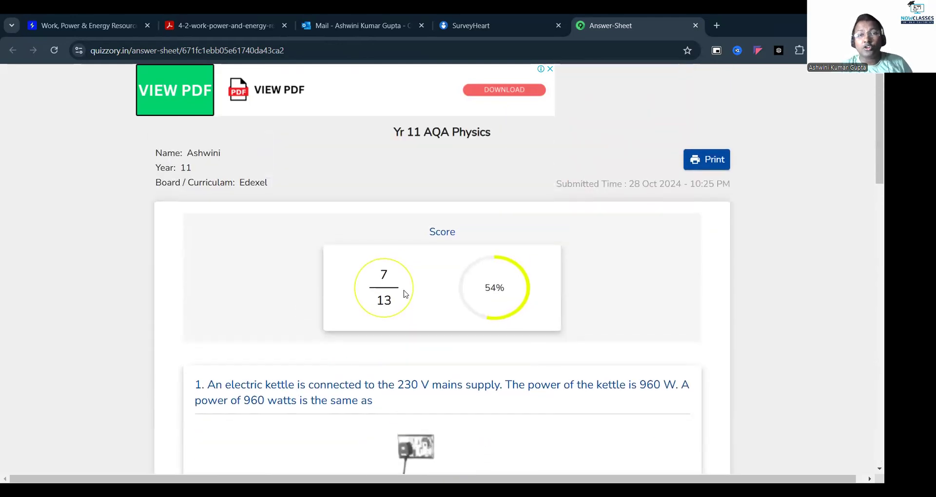